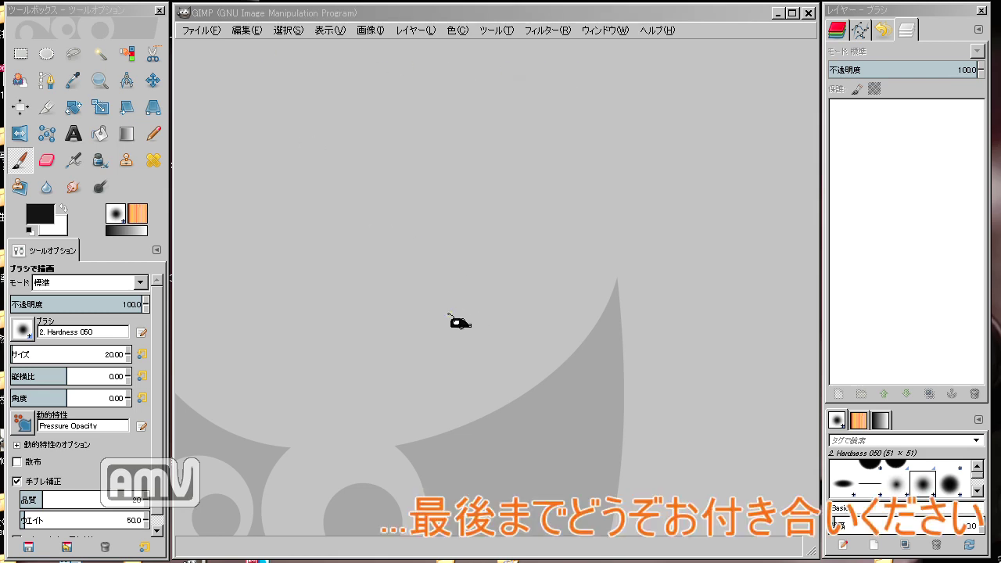
- Start a new image from the A4 (300ppi) template
{"action": "left_click", "coordinate": [203, 32]}
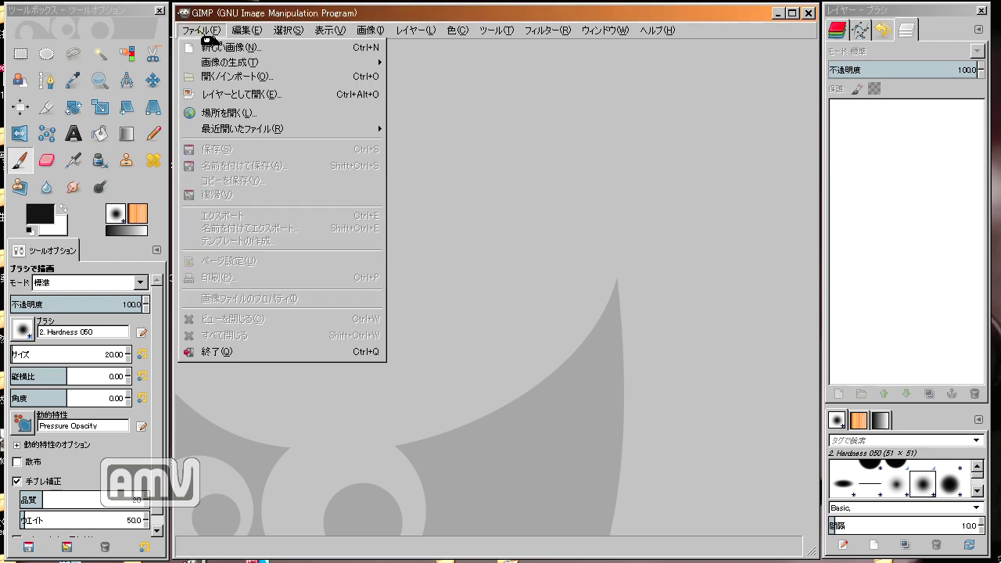
{"action": "left_click", "coordinate": [315, 54]}
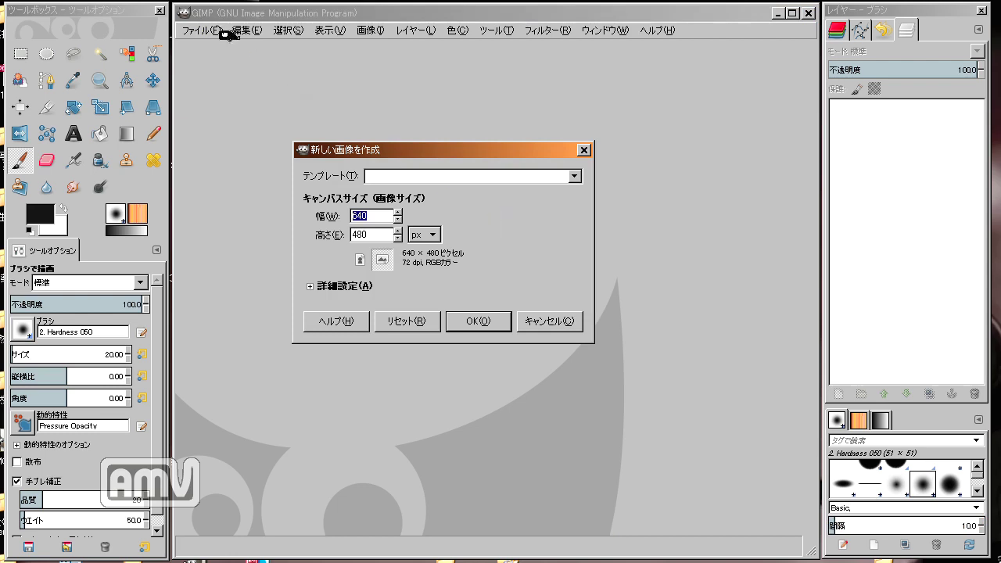
{"action": "left_click_drag", "start_coordinate": [340, 154], "coordinate": [318, 112]}
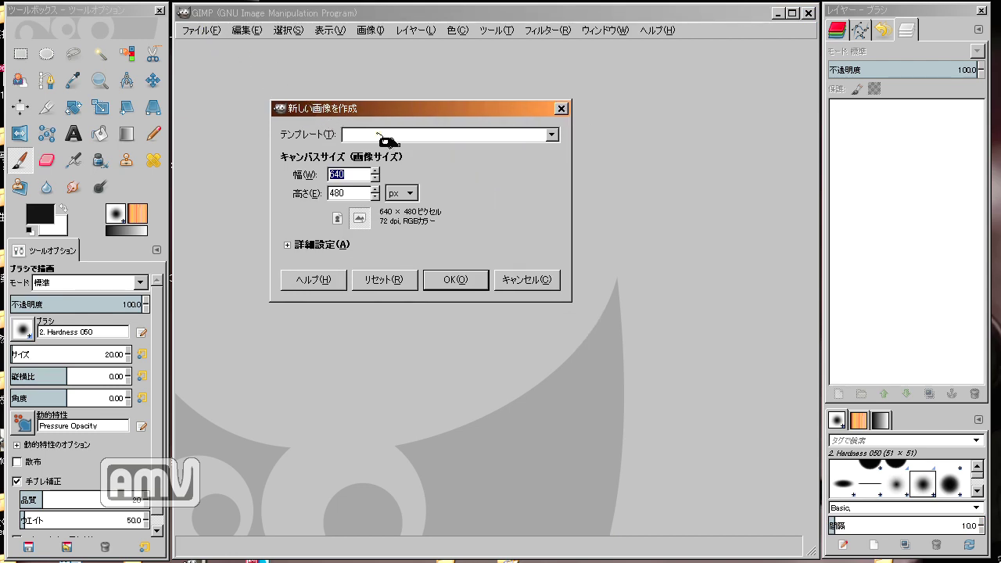
{"action": "left_click", "coordinate": [359, 132]}
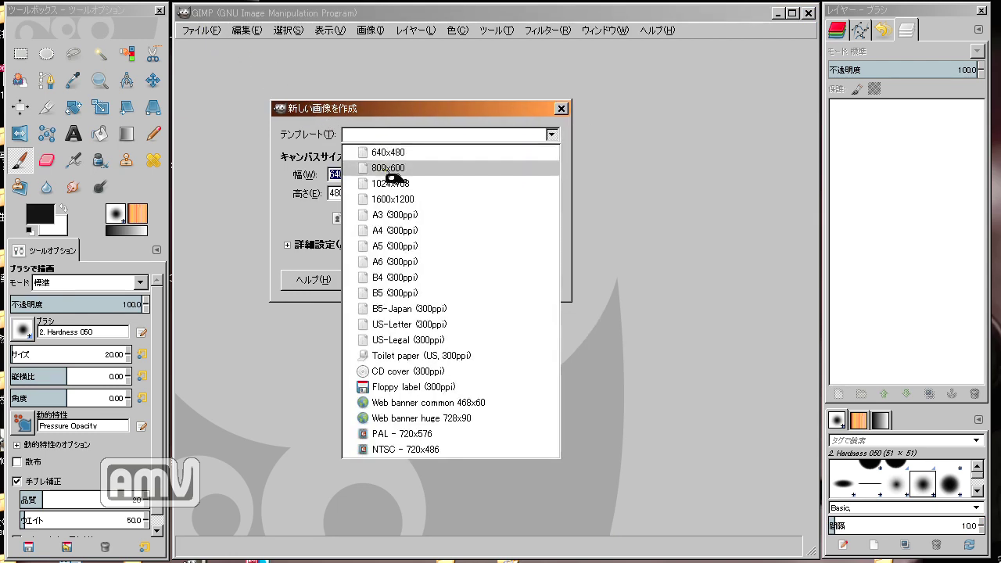
{"action": "left_click", "coordinate": [402, 231]}
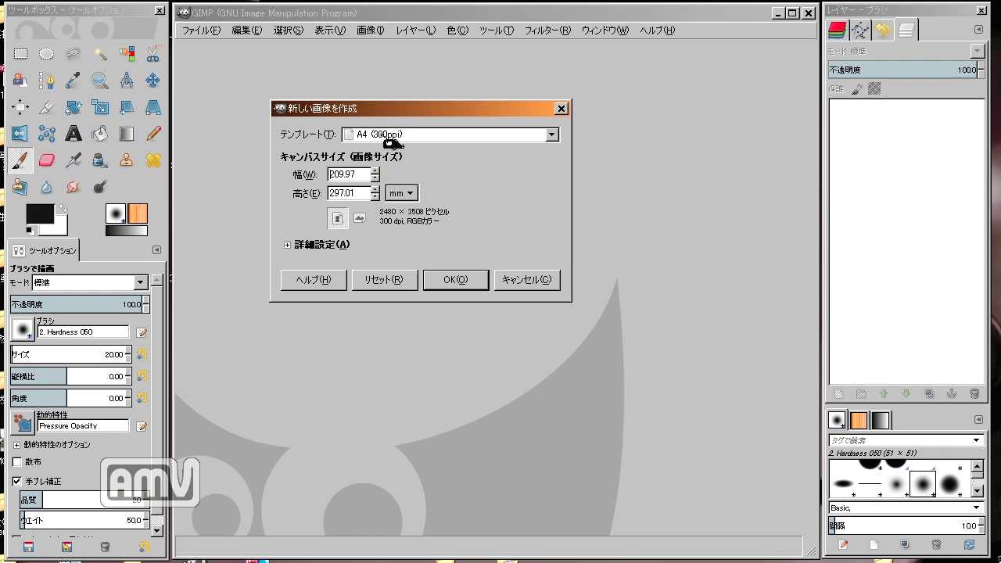
- Set 600 dpi resolution and Grayscale colour space, then create the 4960×7016 canvas
{"action": "left_click", "coordinate": [312, 247]}
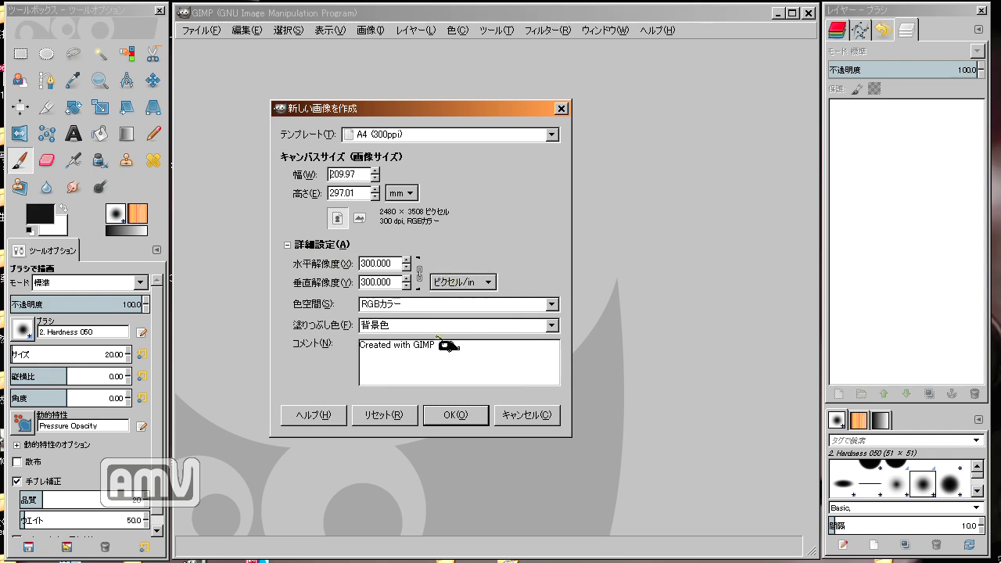
{"action": "left_click_drag", "start_coordinate": [399, 264], "coordinate": [360, 264]}
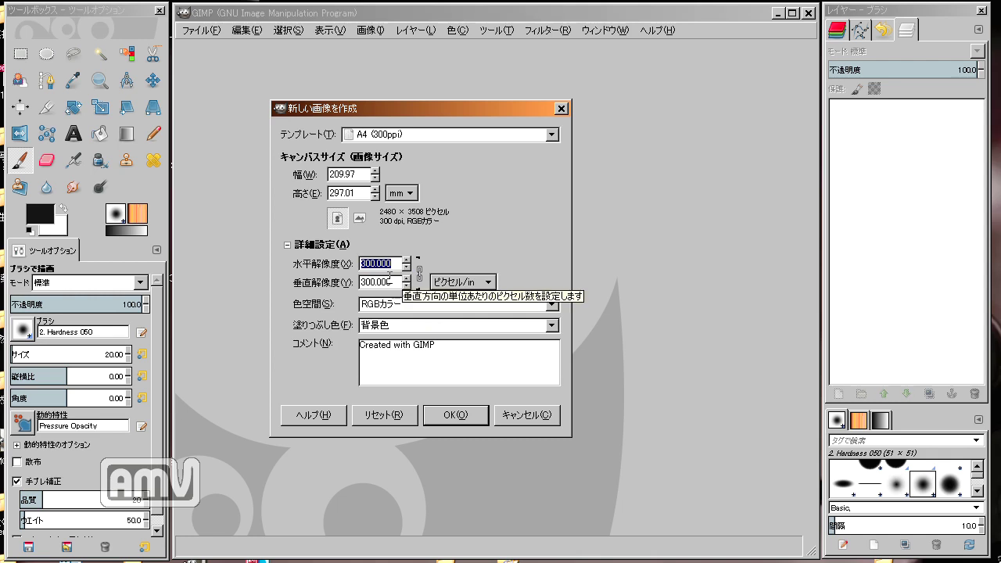
{"action": "type", "text": "600"}
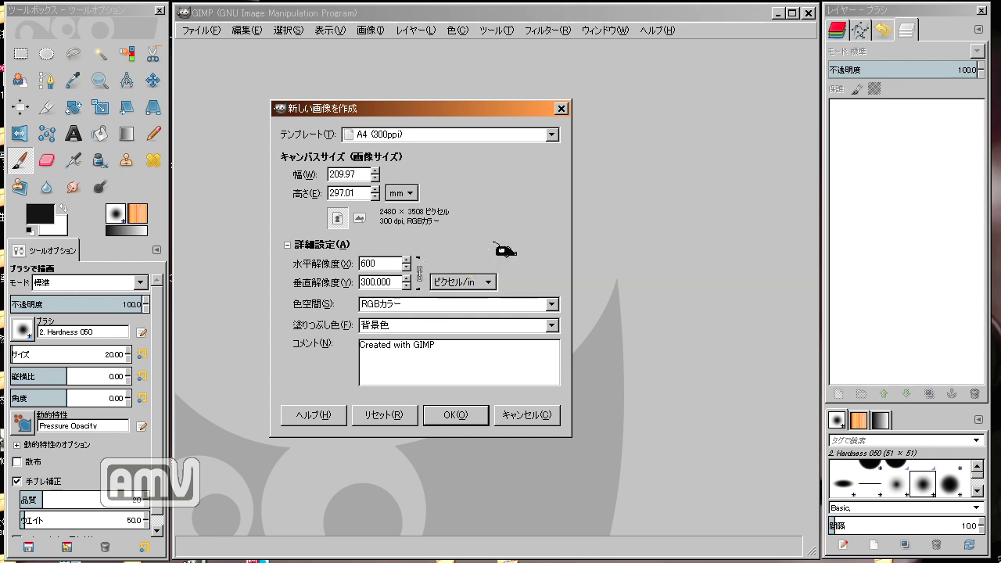
{"action": "left_click", "coordinate": [504, 252]}
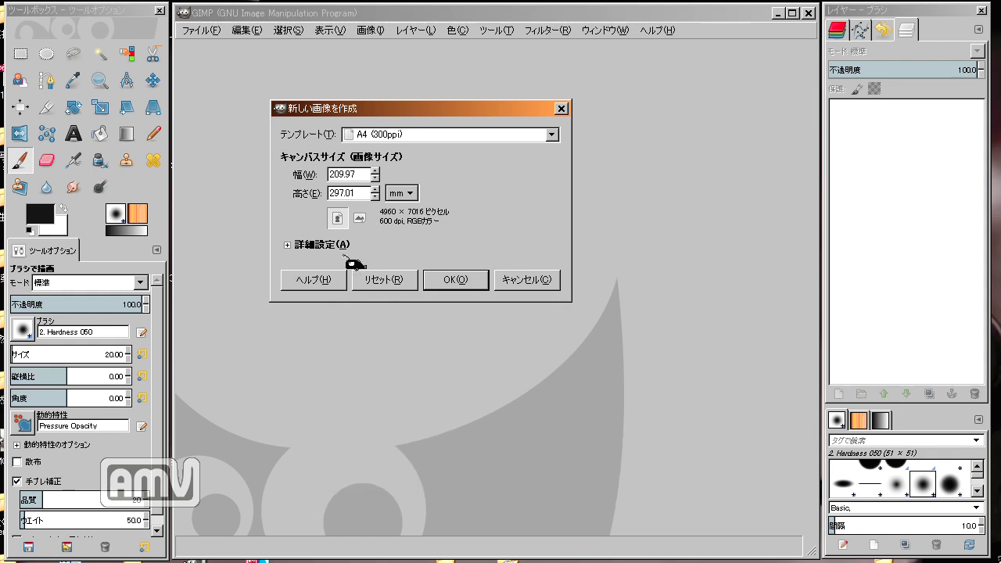
{"action": "left_click", "coordinate": [287, 245]}
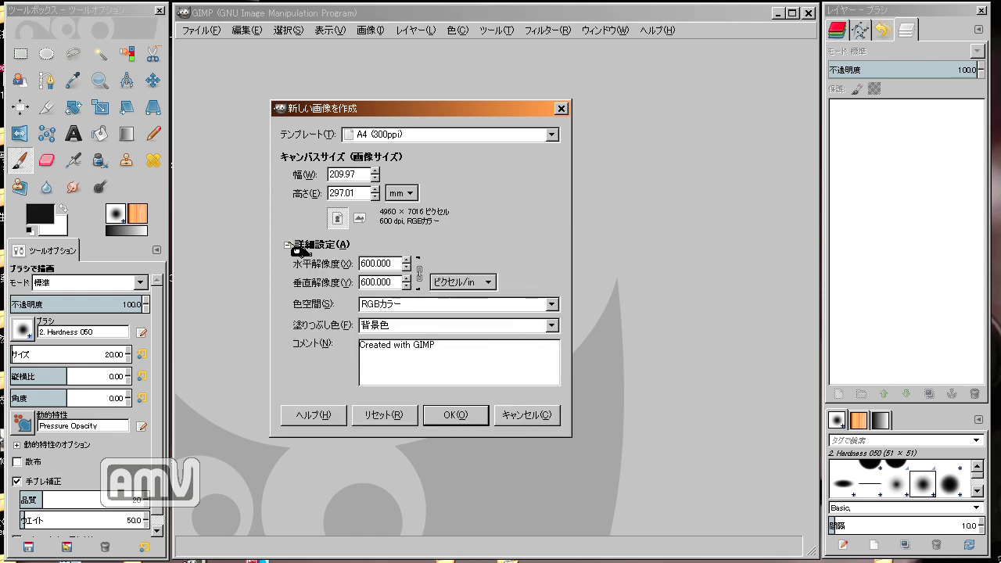
{"action": "left_click", "coordinate": [549, 305]}
{"action": "left_click", "coordinate": [530, 333]}
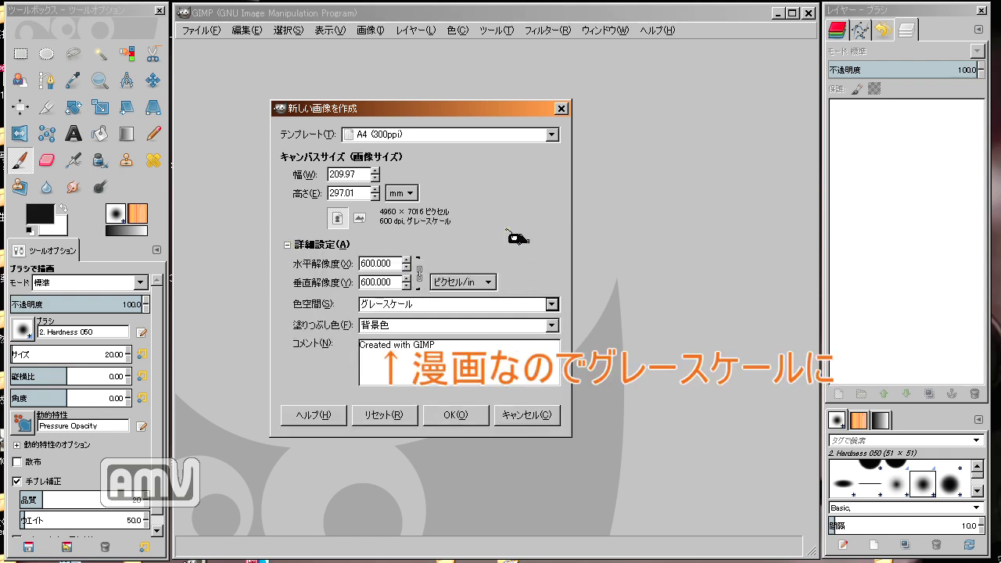
{"action": "left_click", "coordinate": [469, 424]}
{"action": "left_click", "coordinate": [457, 334]}
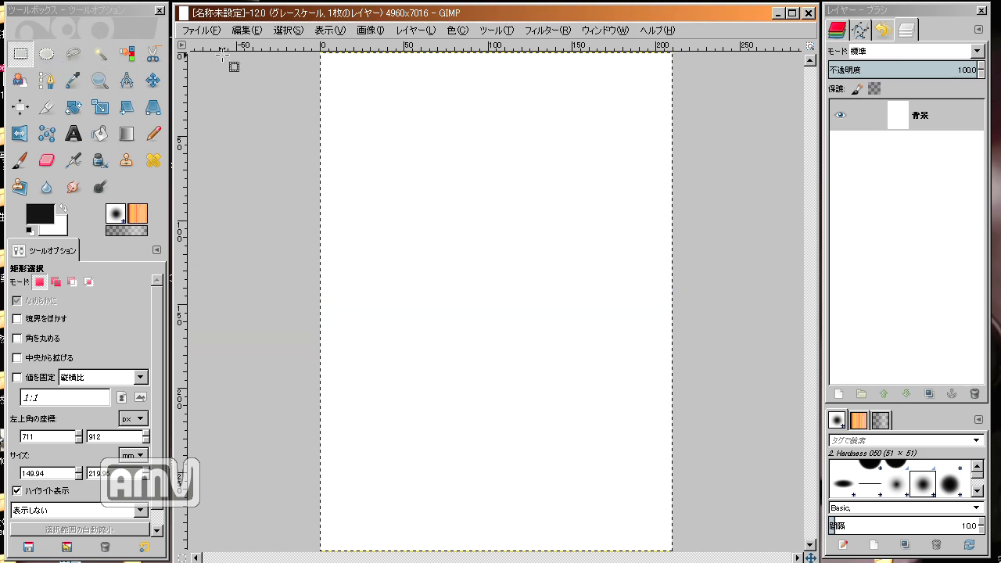
- Select the whole page and make it a centre-expanding rectangle selection 150 mm wide
{"action": "left_click", "coordinate": [288, 30]}
{"action": "left_click", "coordinate": [301, 40]}
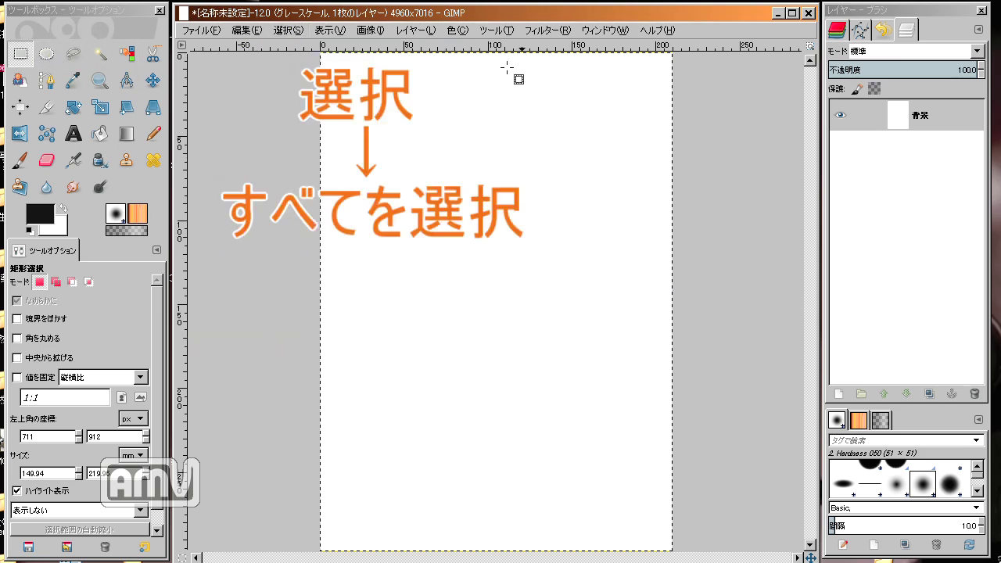
{"action": "left_click", "coordinate": [297, 33]}
{"action": "left_click", "coordinate": [297, 33]}
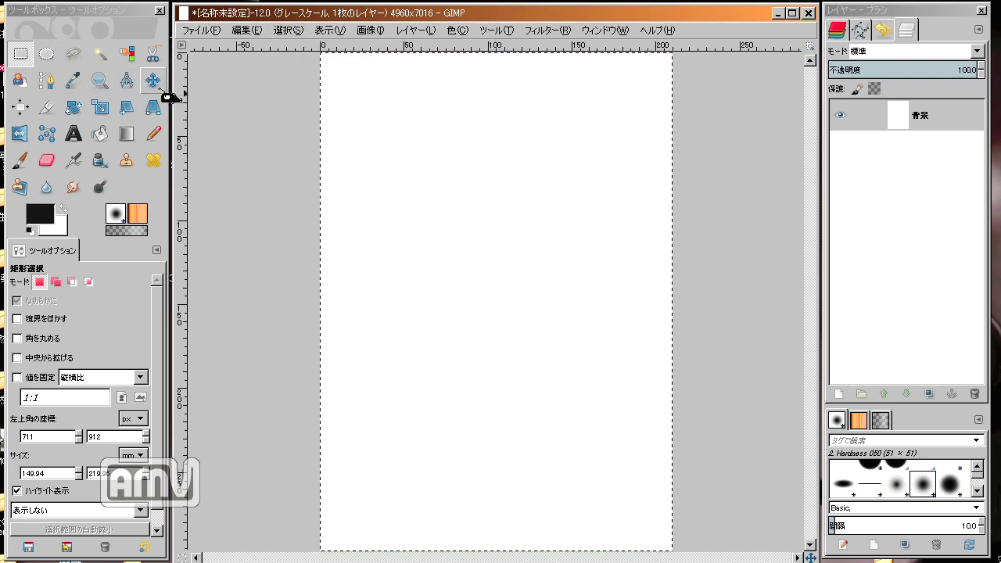
{"action": "left_click", "coordinate": [402, 136]}
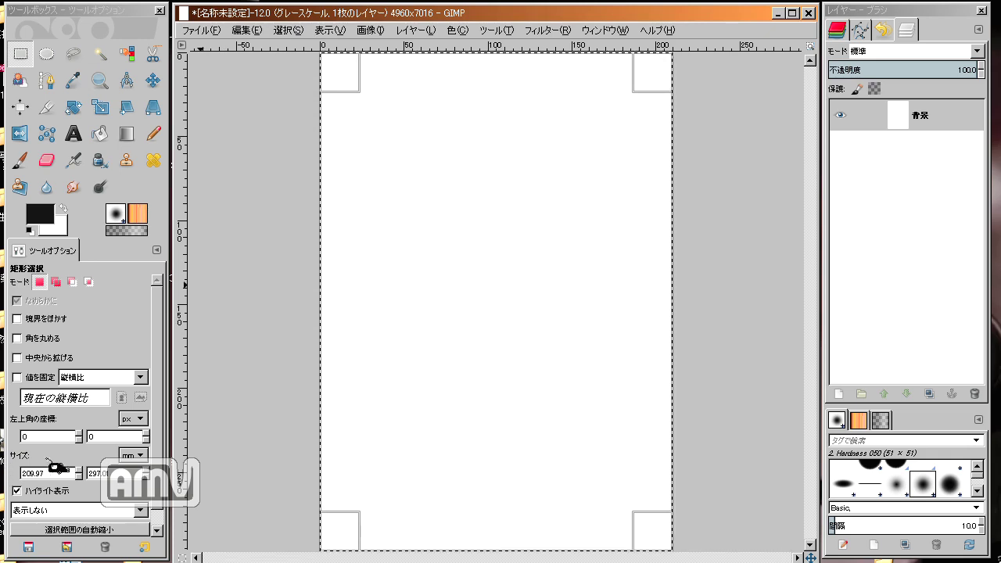
{"action": "left_click", "coordinate": [31, 359]}
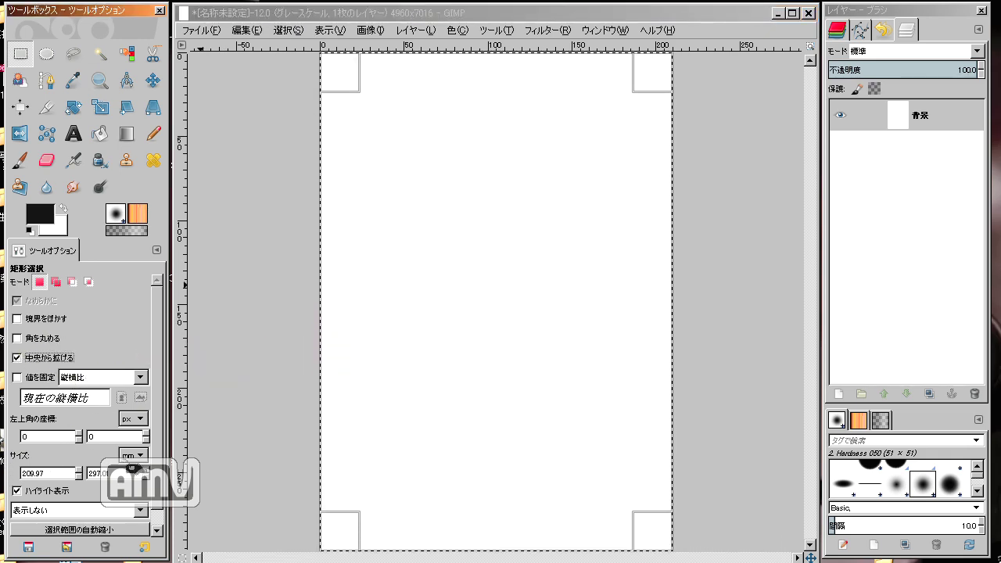
{"action": "left_click", "coordinate": [58, 474]}
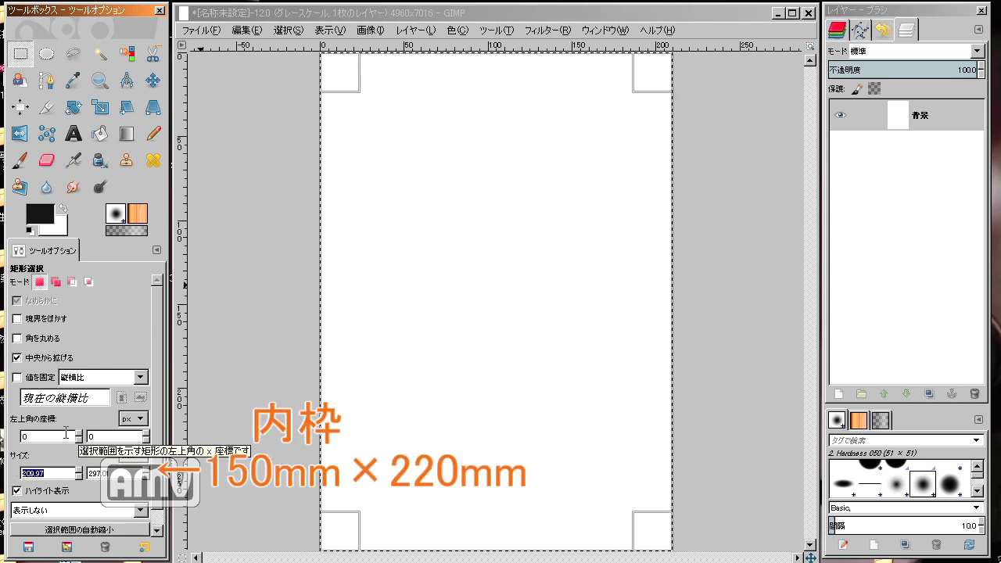
{"action": "type", "text": "150"}
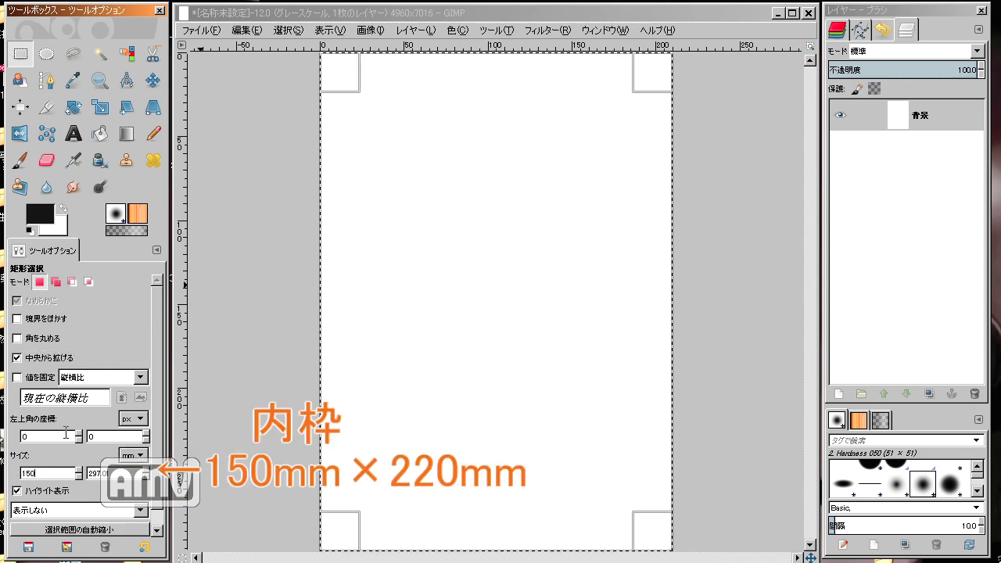
{"action": "key", "text": "Tab"}
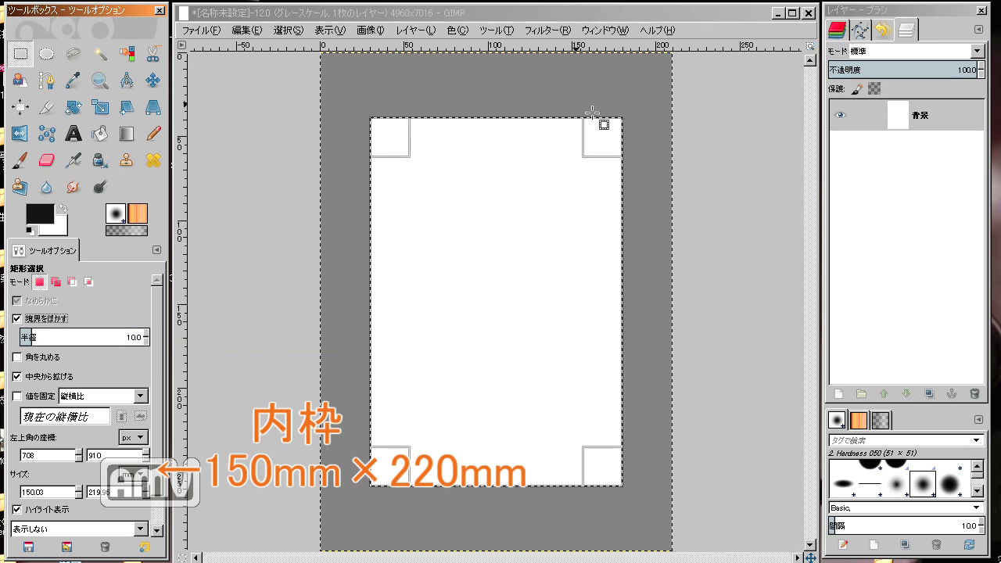
- Add a transparent layer above the background and name it waku
{"action": "left_click", "coordinate": [839, 394]}
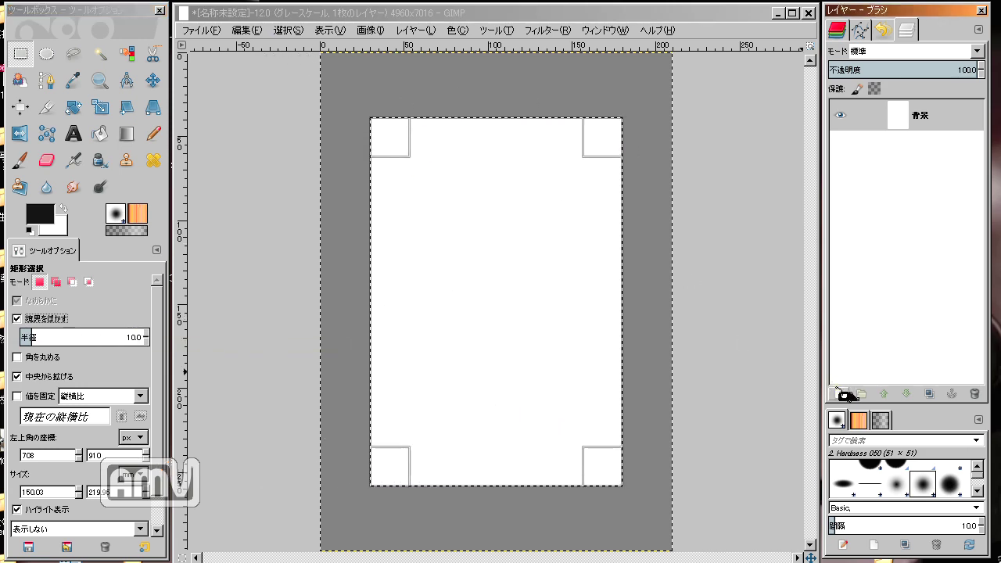
{"action": "left_click", "coordinate": [834, 511]}
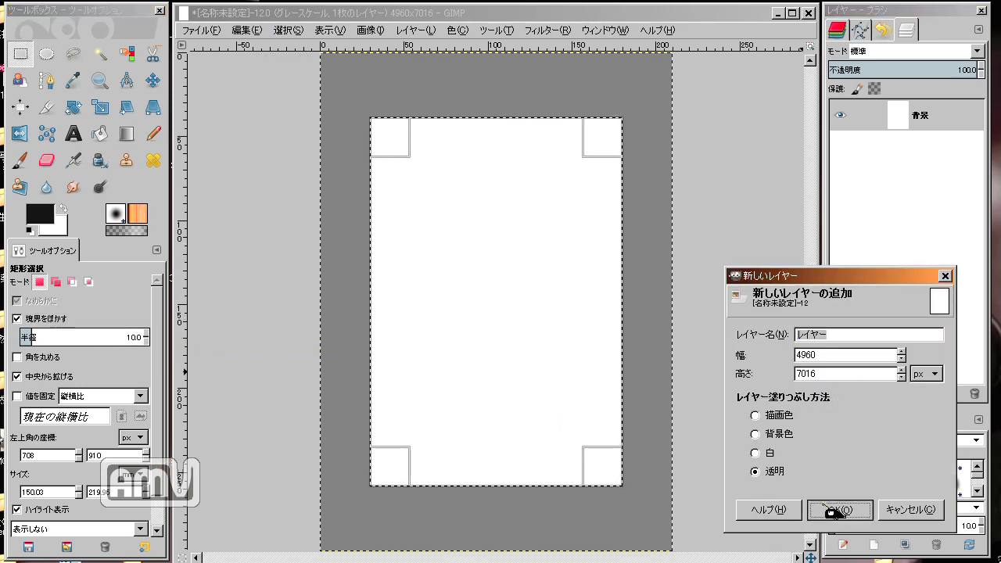
{"action": "left_click", "coordinate": [931, 114]}
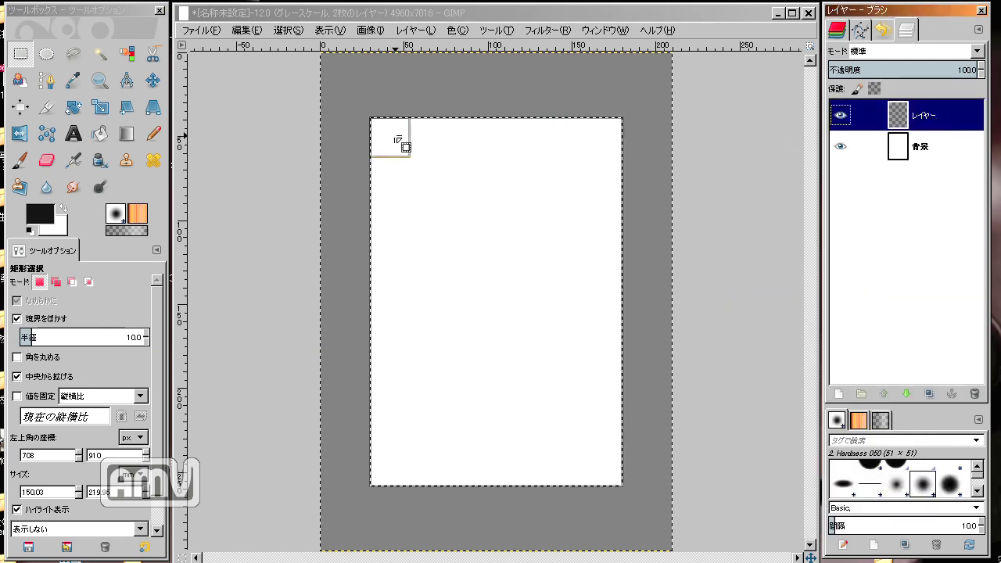
{"action": "double_click", "coordinate": [943, 117]}
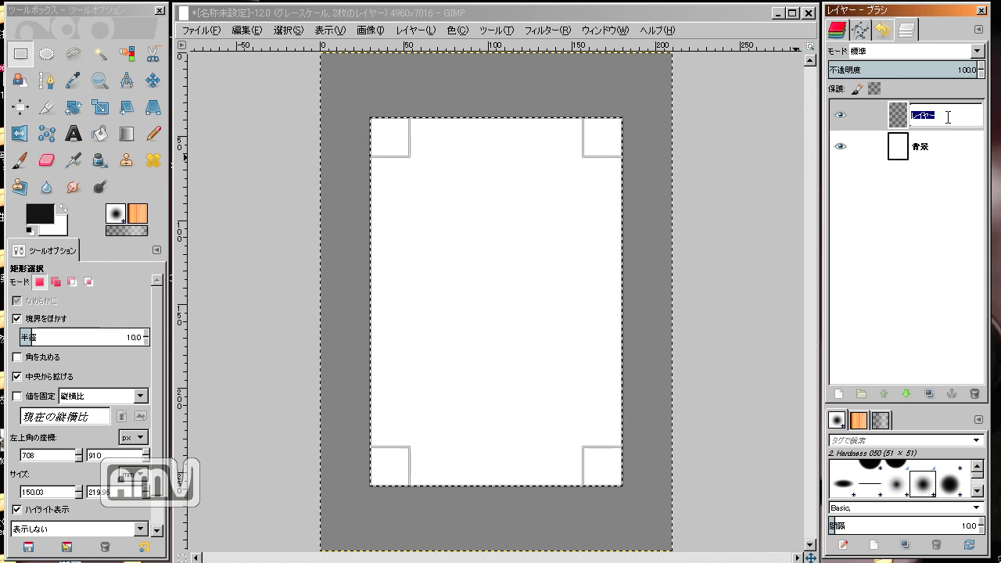
{"action": "type", "text": "waku"}
{"action": "key", "text": "Return"}
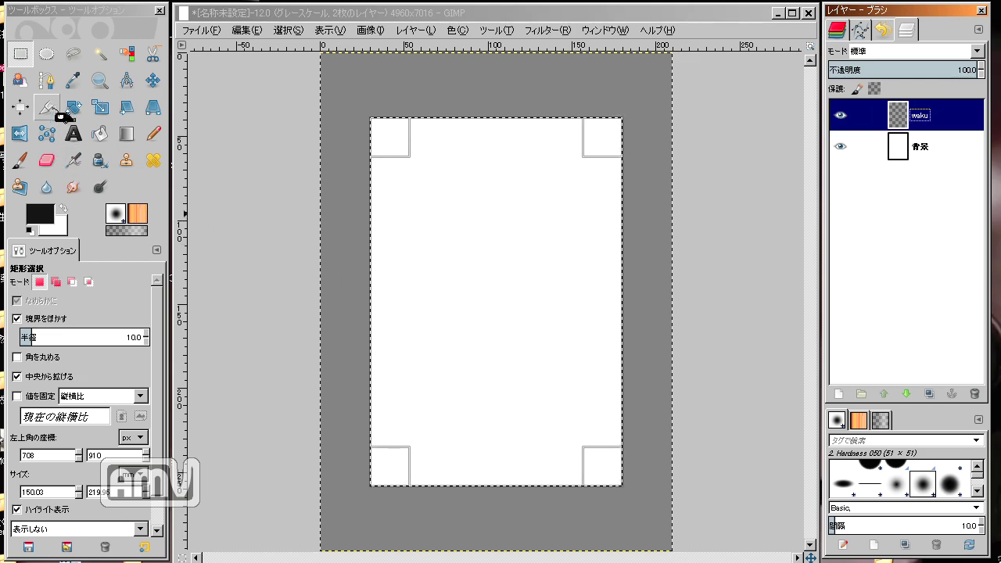
{"action": "left_click", "coordinate": [281, 32]}
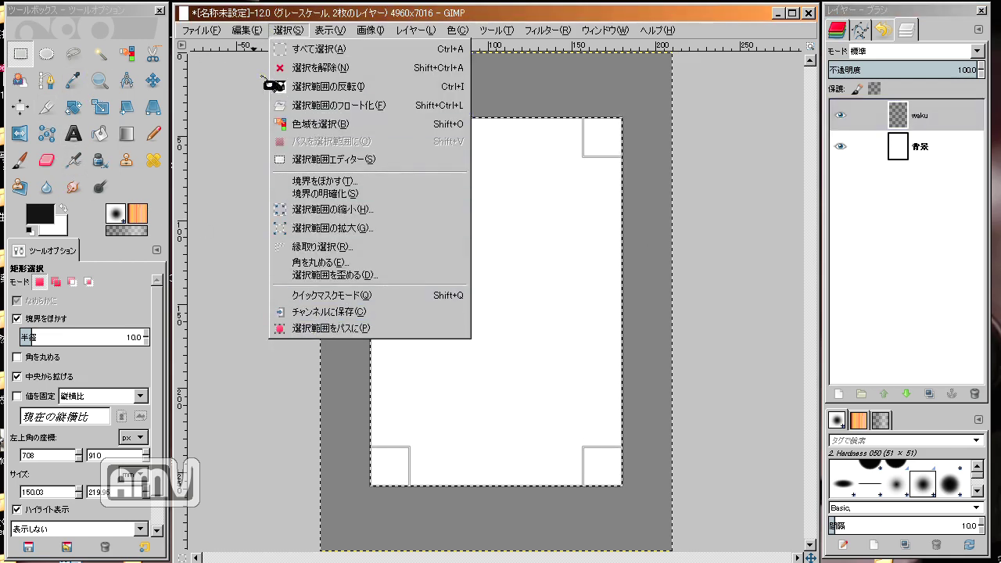
- Stroke the inner frame selection with a 10 px foreground-colour line on waku
{"action": "left_click", "coordinate": [246, 29]}
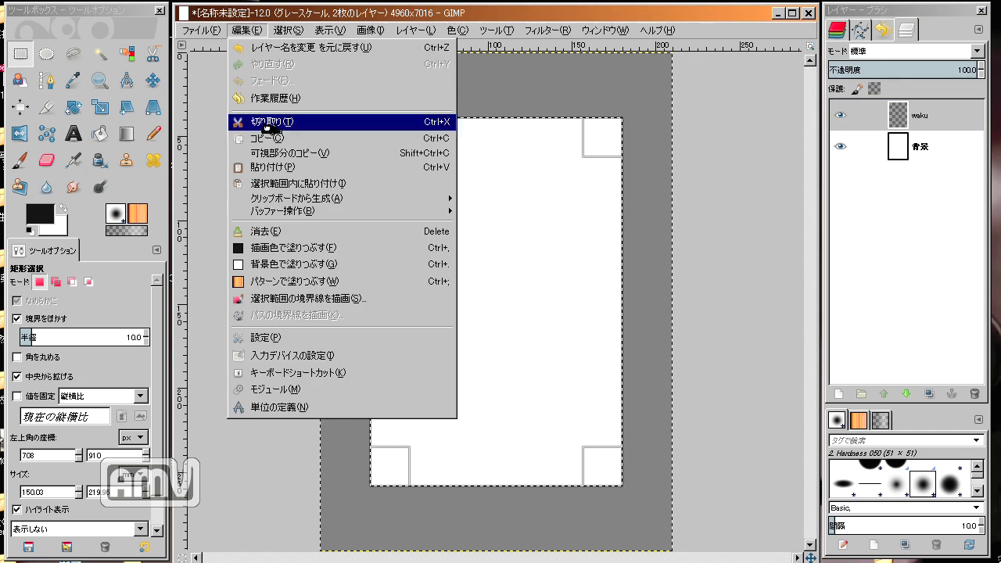
{"action": "left_click", "coordinate": [295, 300]}
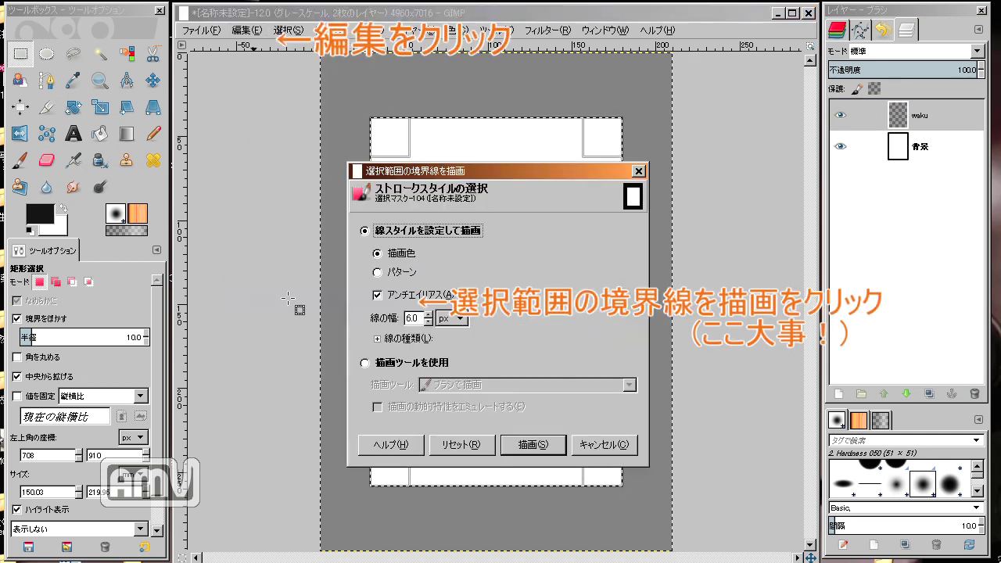
{"action": "left_click", "coordinate": [428, 314]}
{"action": "left_click", "coordinate": [427, 315]}
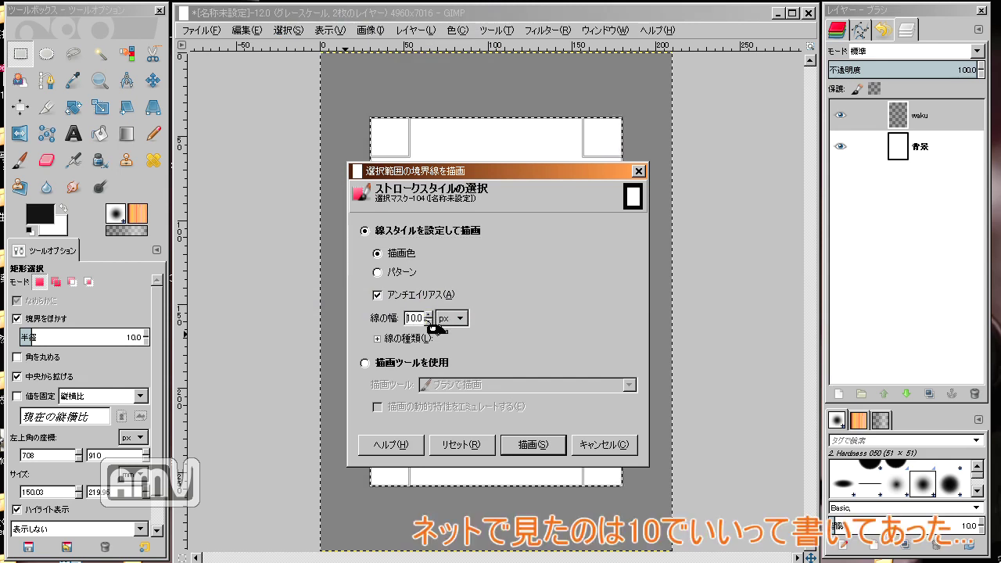
{"action": "left_click", "coordinate": [528, 444]}
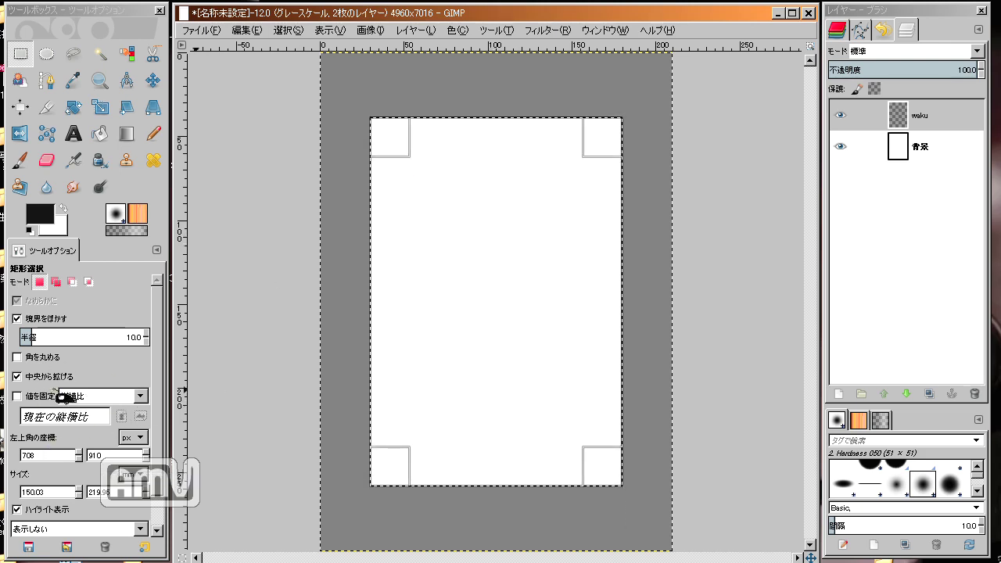
- Resize the rectangle selection to 182 × 257 mm for the outer frame
{"action": "left_click", "coordinate": [63, 491]}
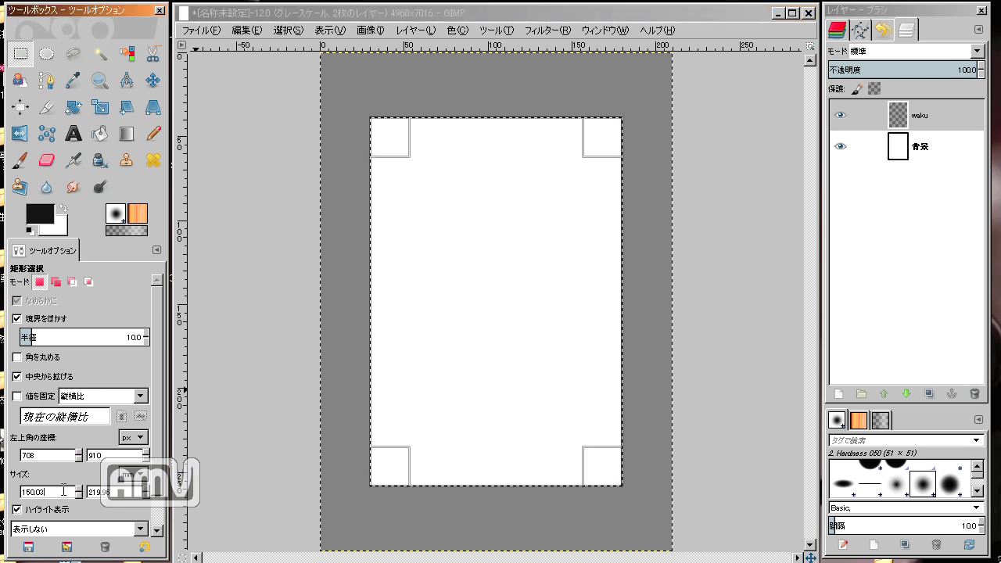
{"action": "left_click_drag", "start_coordinate": [50, 495], "coordinate": [9, 496]}
{"action": "type", "text": "182"}
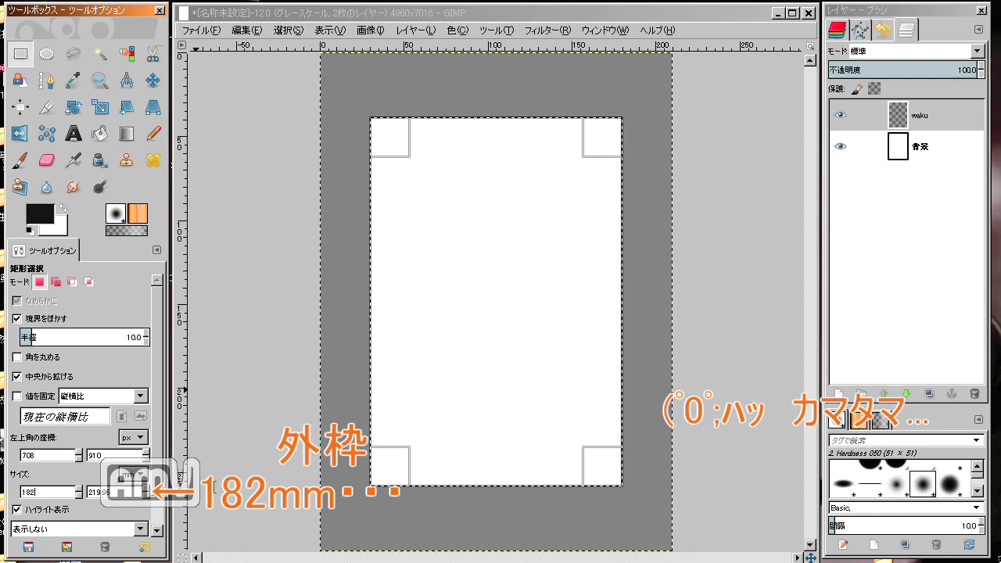
{"action": "right_click", "coordinate": [216, 404]}
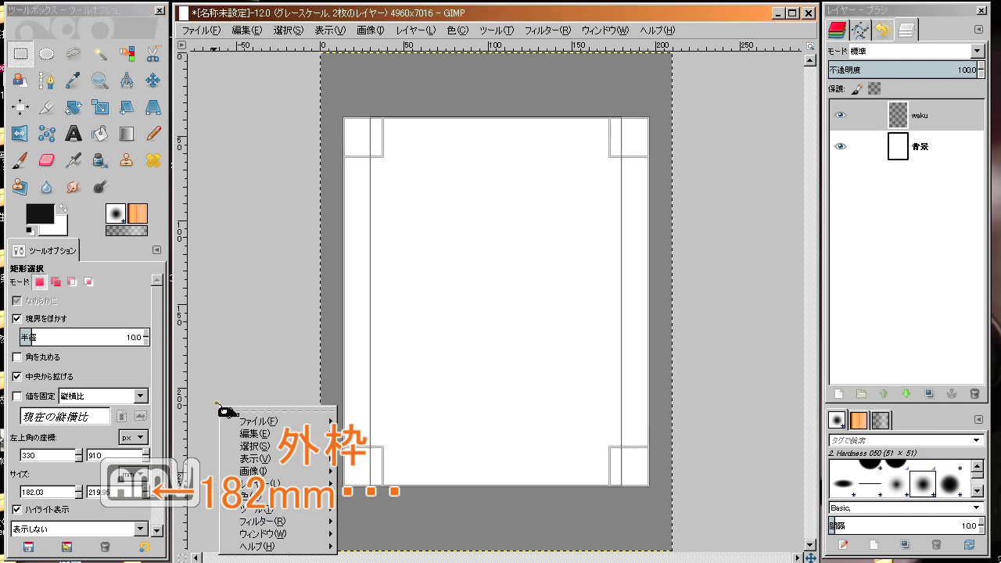
{"action": "left_click", "coordinate": [94, 497]}
{"action": "left_click", "coordinate": [99, 491]}
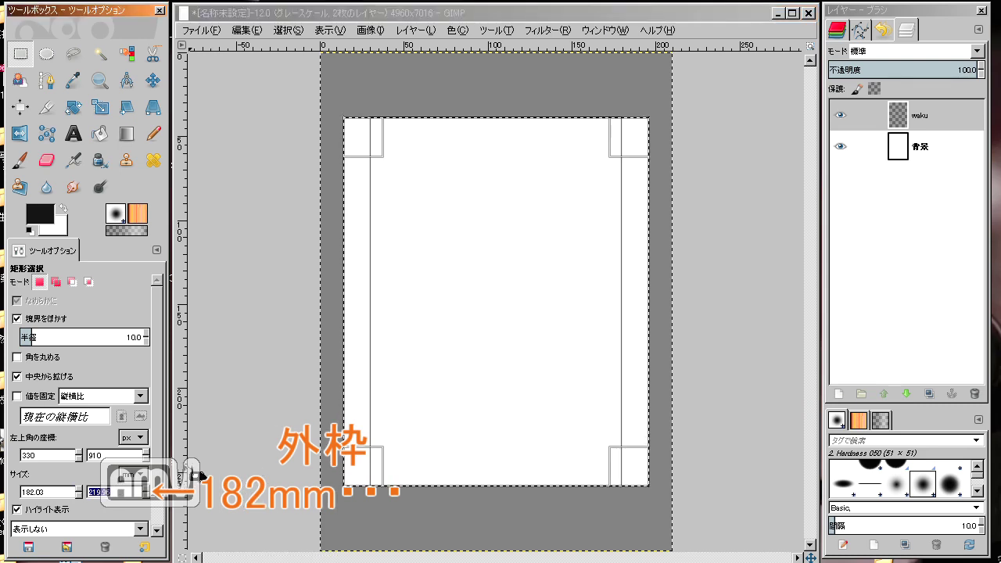
{"action": "type", "text": "256."}
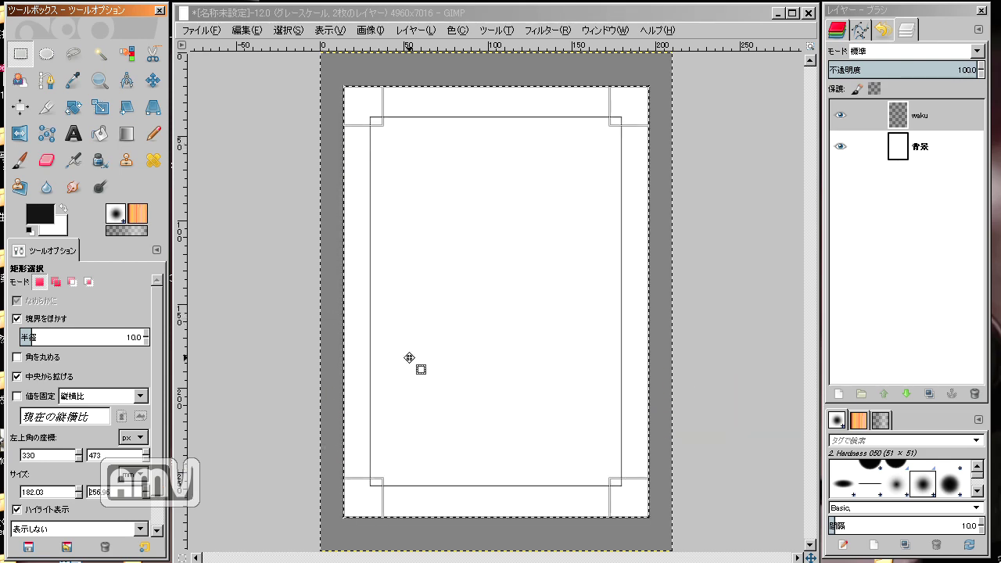
- Stroke the outer frame selection with a 10 px black line
{"action": "left_click", "coordinate": [244, 31]}
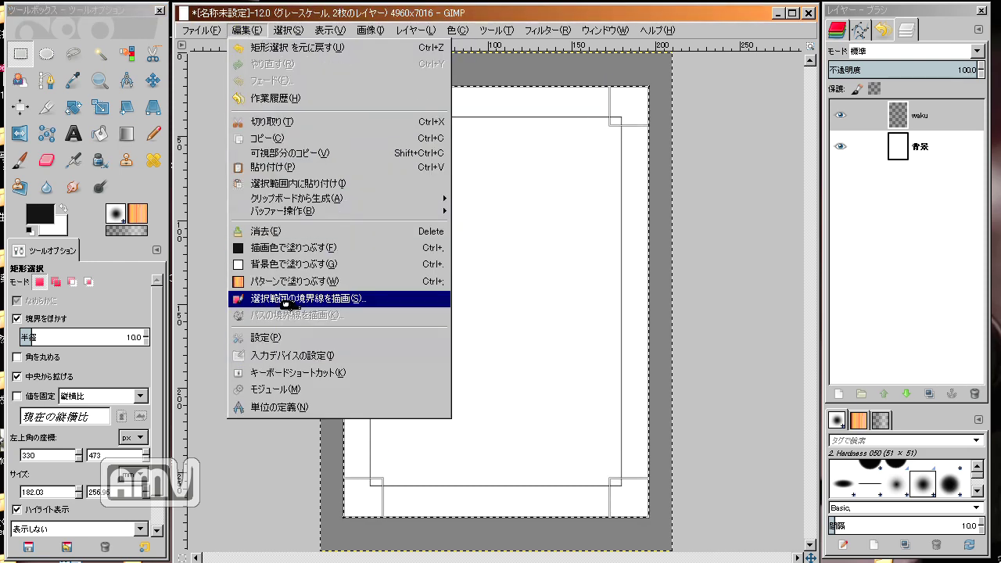
{"action": "left_click", "coordinate": [286, 300]}
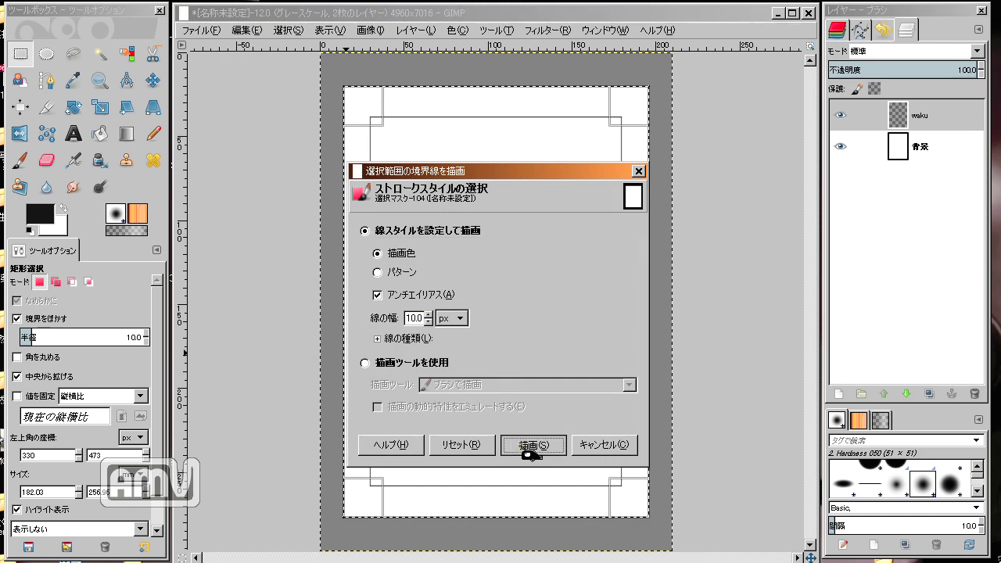
{"action": "left_click", "coordinate": [525, 450]}
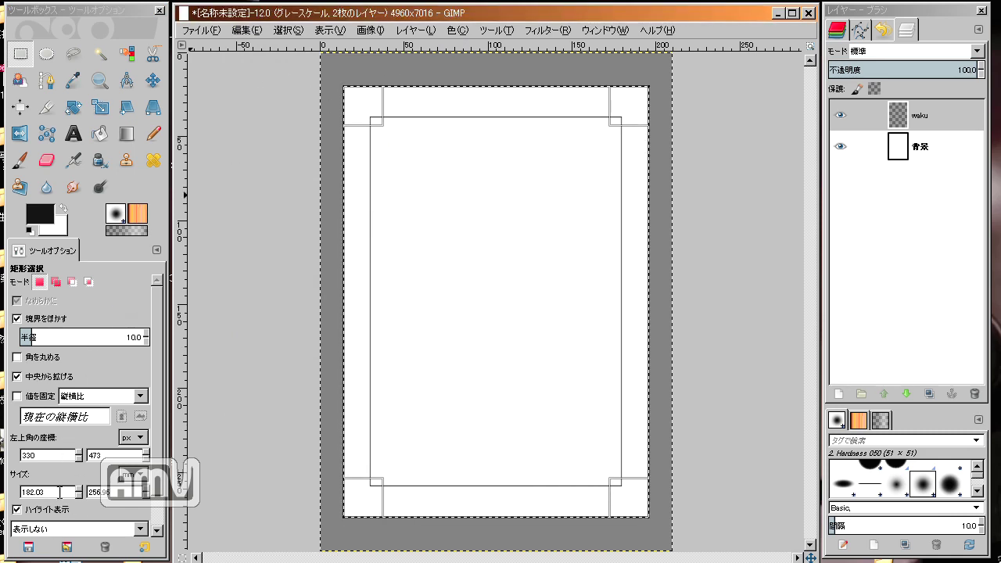
{"action": "left_click_drag", "start_coordinate": [59, 492], "coordinate": [10, 492]}
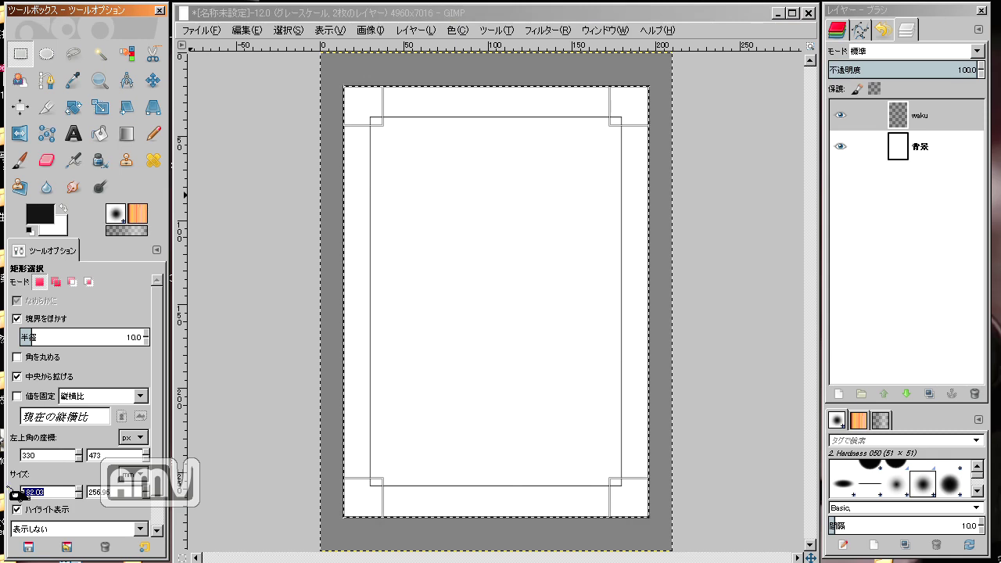
- Resize the selection to 192 × 267 mm and centre it as the bleed rectangle
{"action": "type", "text": "192"}
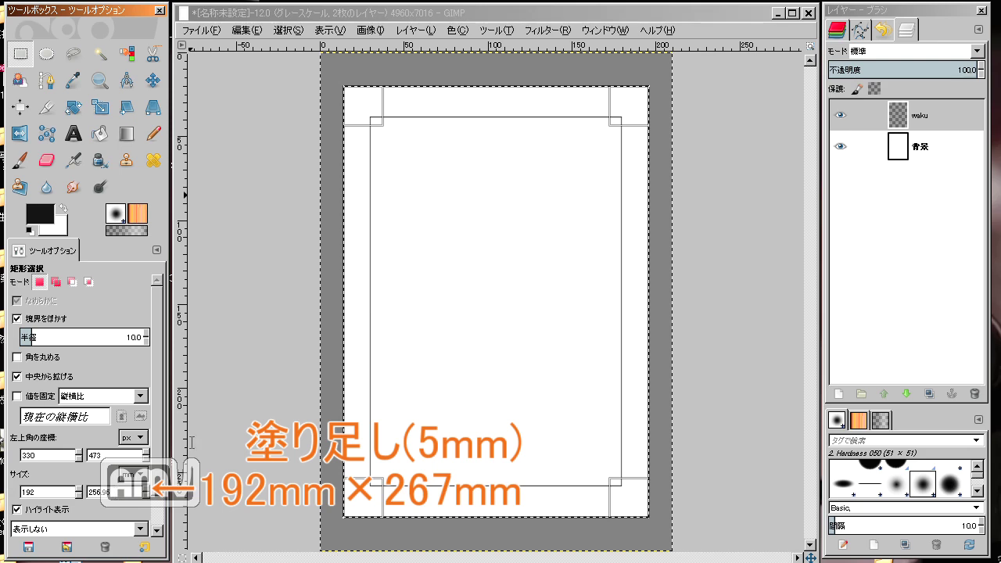
{"action": "key", "text": "Return"}
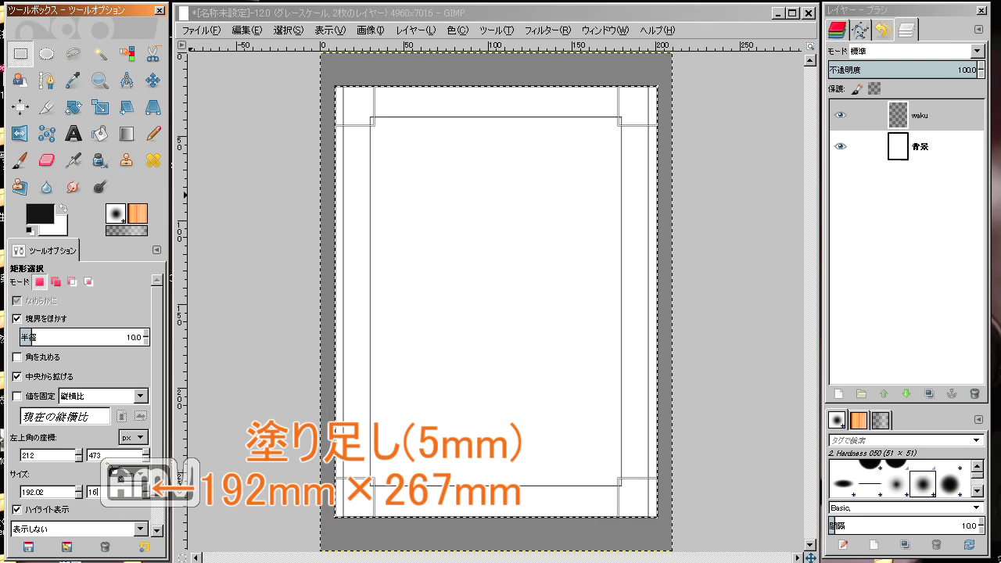
{"action": "key", "text": "BackSpace"}
{"action": "type", "text": "267"}
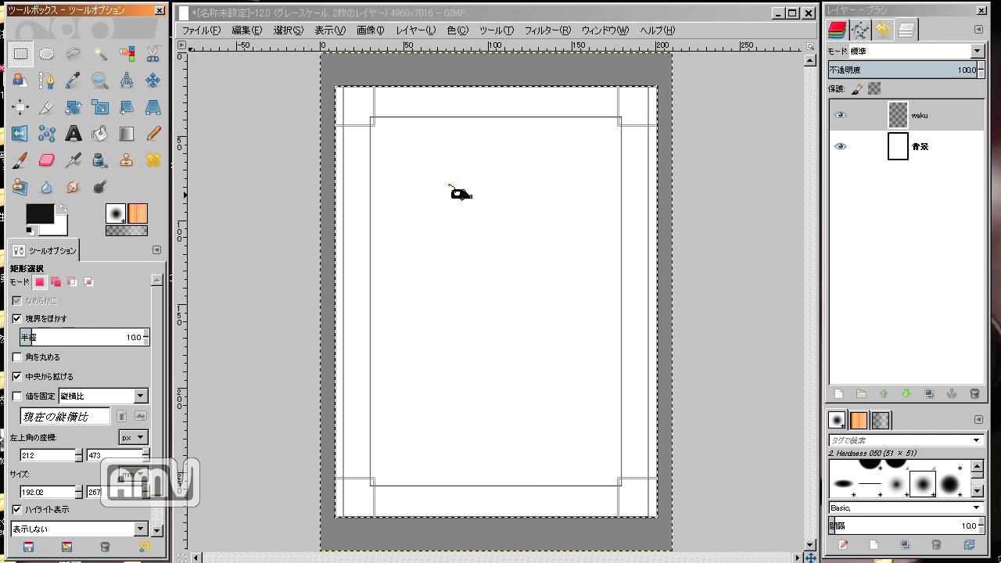
{"action": "left_click_drag", "start_coordinate": [449, 185], "coordinate": [449, 186]}
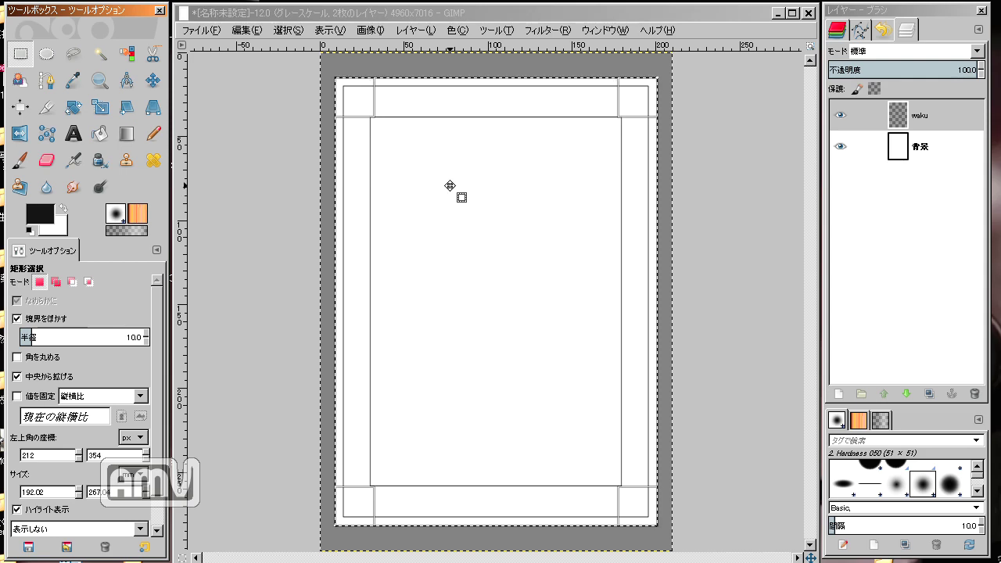
- Stroke the bleed rectangle with a 10 px black line
{"action": "left_click", "coordinate": [247, 31]}
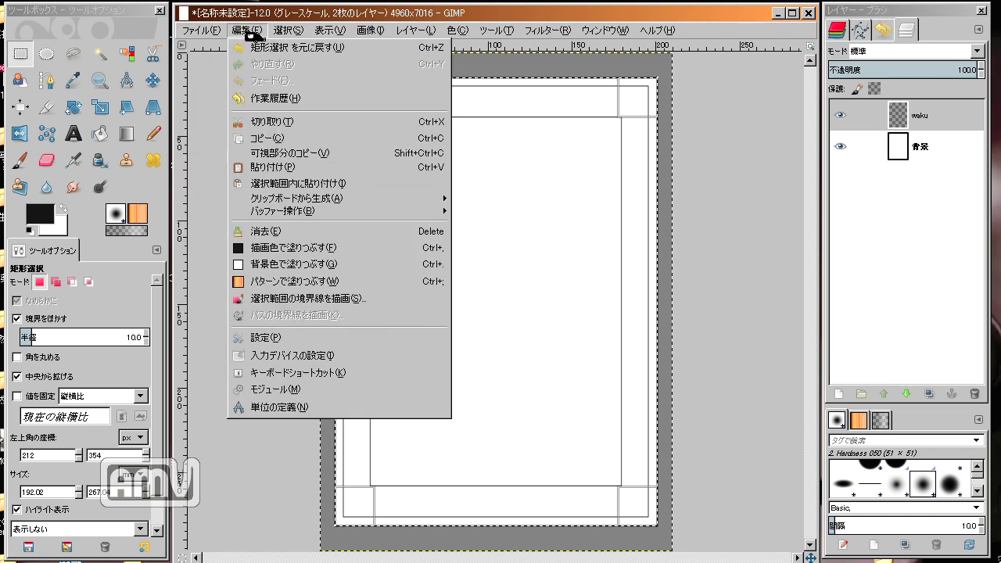
{"action": "left_click", "coordinate": [285, 306]}
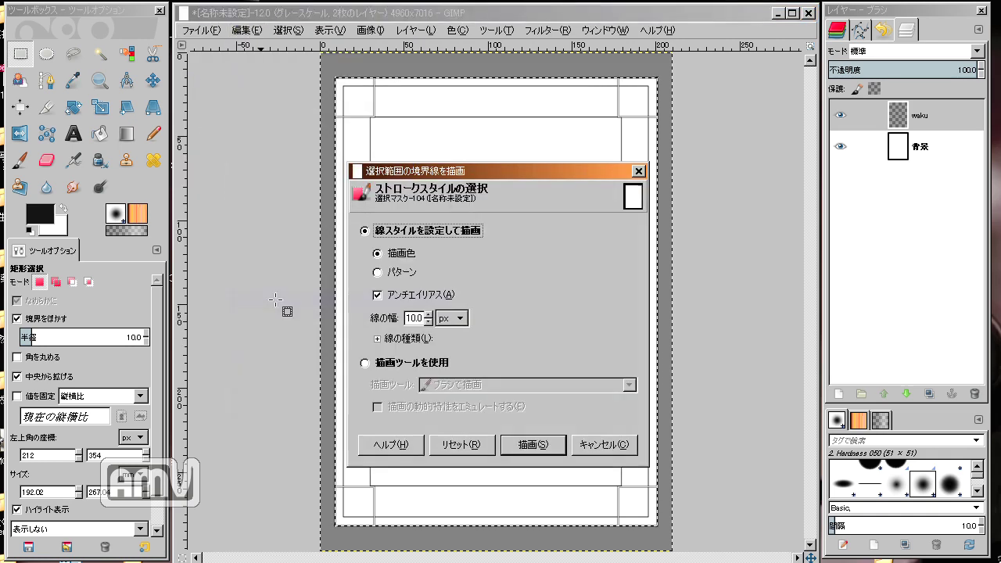
{"action": "left_click", "coordinate": [532, 446]}
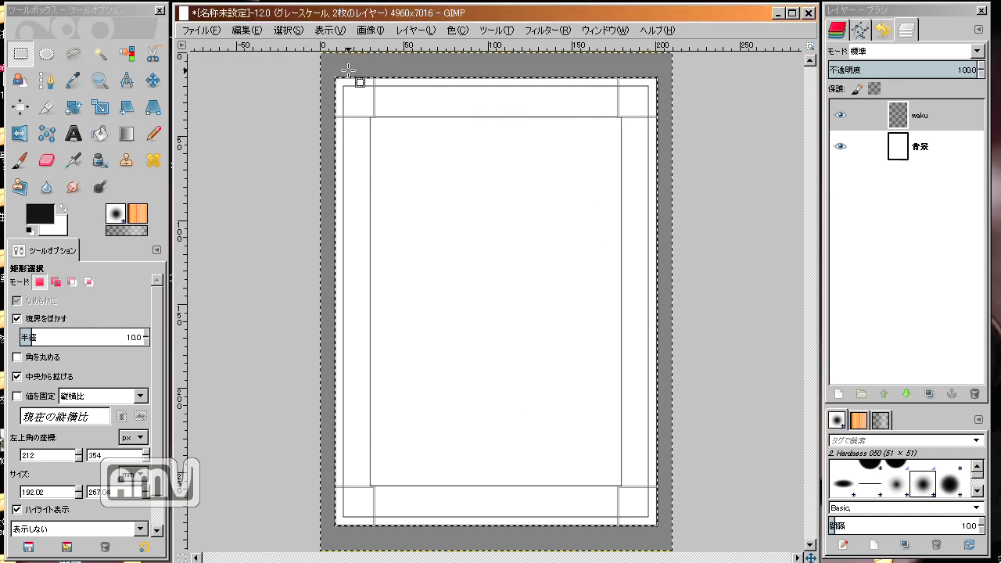
{"action": "left_click", "coordinate": [288, 30]}
- Select the whole image and switch to the Paintbrush tool
{"action": "left_click", "coordinate": [290, 45]}
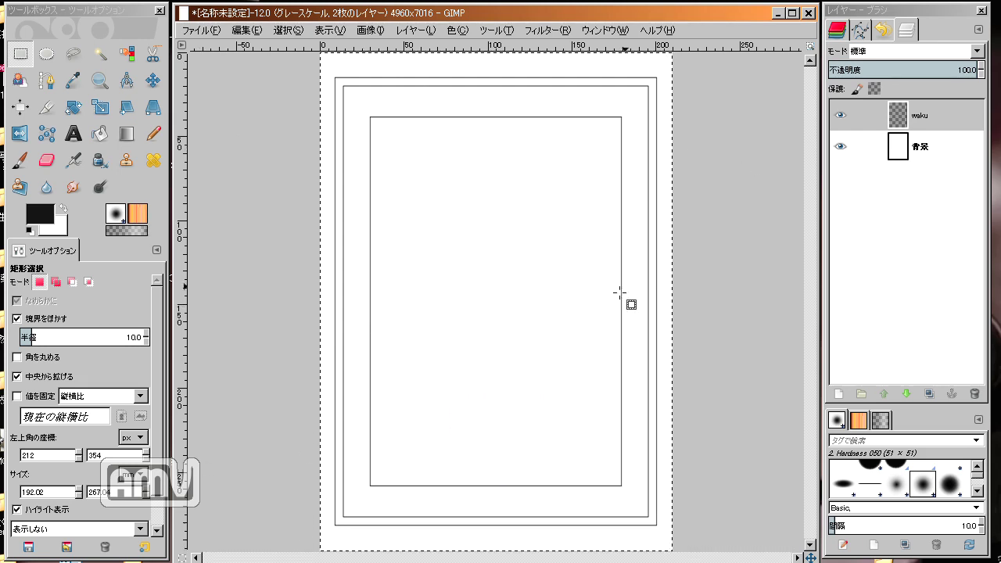
{"action": "left_click", "coordinate": [100, 161]}
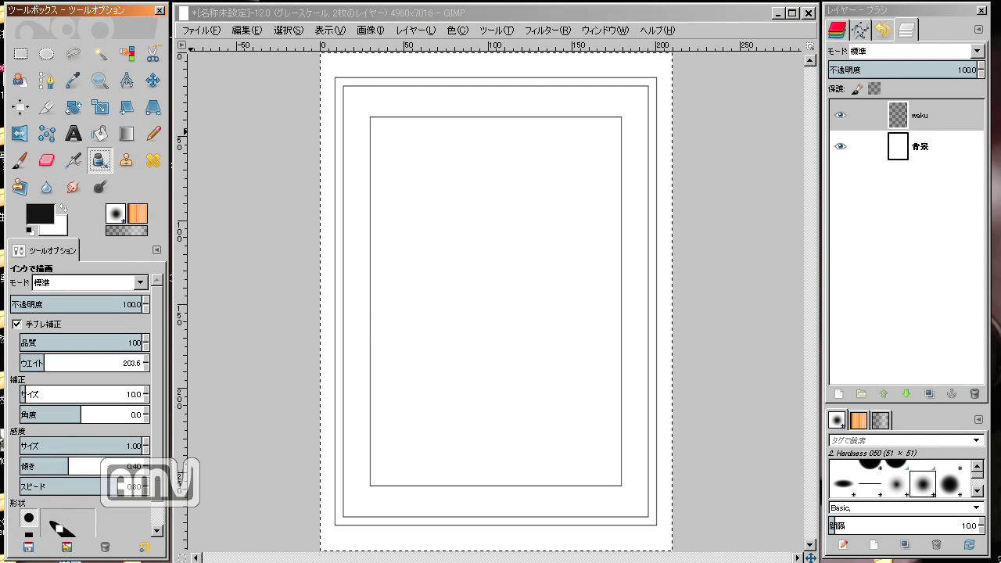
- On a new transparent layer, draw arrows labelled 内枠, 外枠 and 塗足 at the frame lines
{"action": "key", "text": "p"}
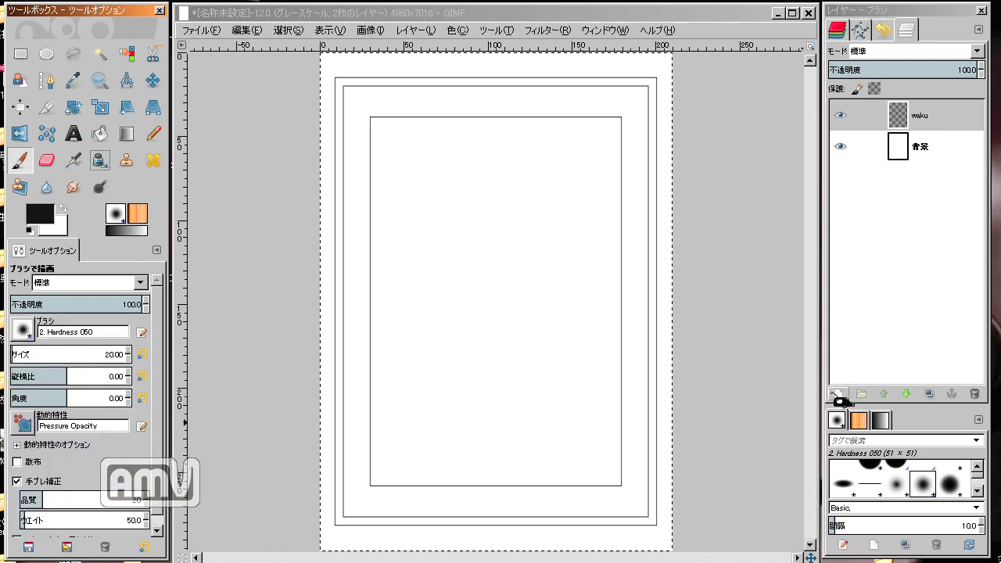
{"action": "left_click", "coordinate": [838, 393]}
{"action": "left_click", "coordinate": [841, 517]}
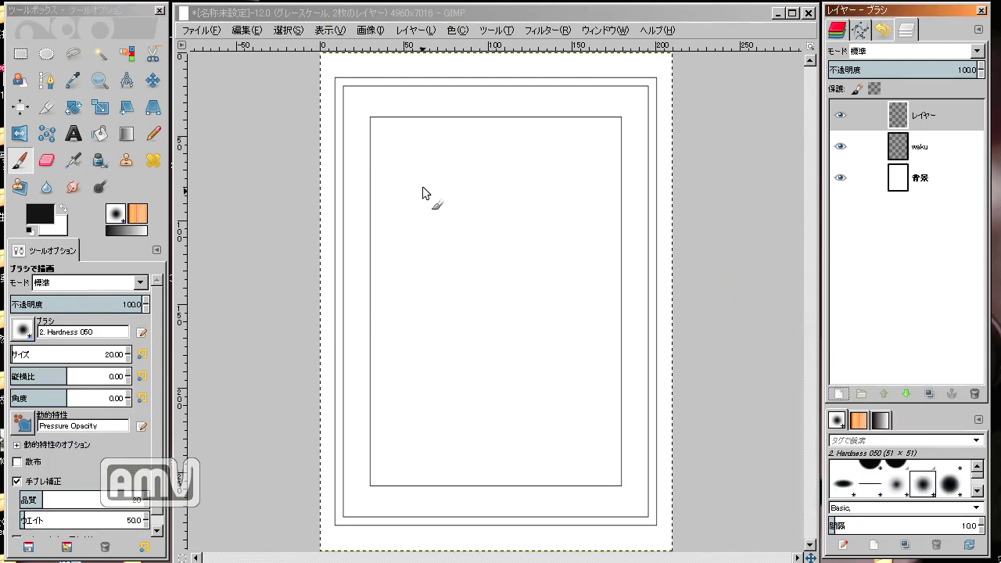
{"action": "mouse_move", "coordinate": [412, 139]}
{"action": "left_mouse_down"}
{"action": "mouse_move", "coordinate": [423, 190]}
{"action": "mouse_move", "coordinate": [443, 190]}
{"action": "left_mouse_up"}
{"action": "mouse_move", "coordinate": [433, 164]}
{"action": "left_mouse_down"}
{"action": "mouse_move", "coordinate": [429, 185]}
{"action": "mouse_move", "coordinate": [455, 166]}
{"action": "mouse_move", "coordinate": [451, 192]}
{"action": "mouse_move", "coordinate": [463, 185]}
{"action": "left_mouse_up"}
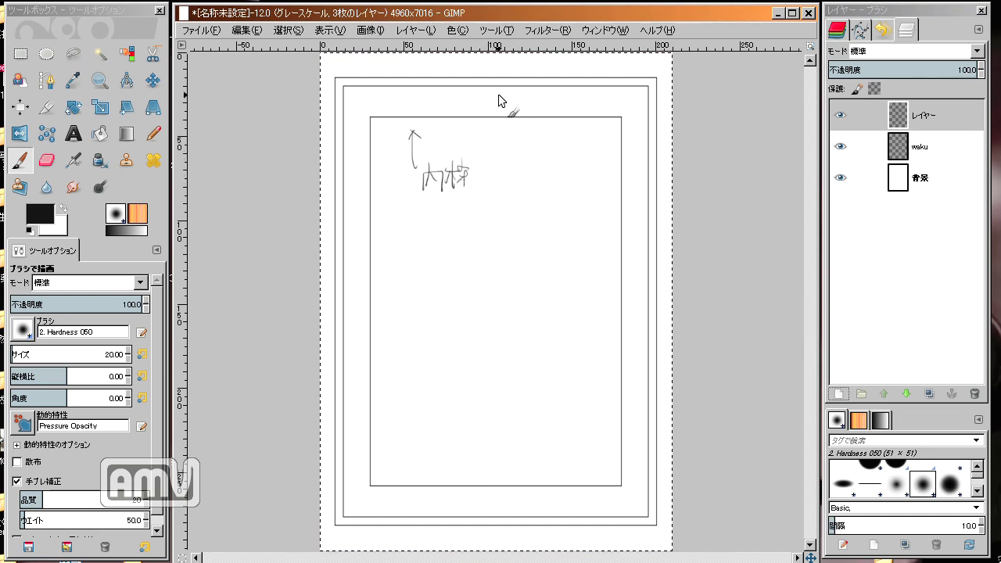
{"action": "mouse_move", "coordinate": [492, 90]}
{"action": "left_mouse_down"}
{"action": "mouse_move", "coordinate": [488, 156]}
{"action": "mouse_move", "coordinate": [502, 162]}
{"action": "mouse_move", "coordinate": [518, 145]}
{"action": "left_mouse_up"}
{"action": "left_click_drag", "start_coordinate": [512, 139], "coordinate": [507, 158]}
{"action": "mouse_move", "coordinate": [558, 80]}
{"action": "left_mouse_down"}
{"action": "mouse_move", "coordinate": [563, 148]}
{"action": "mouse_move", "coordinate": [563, 86]}
{"action": "left_mouse_up"}
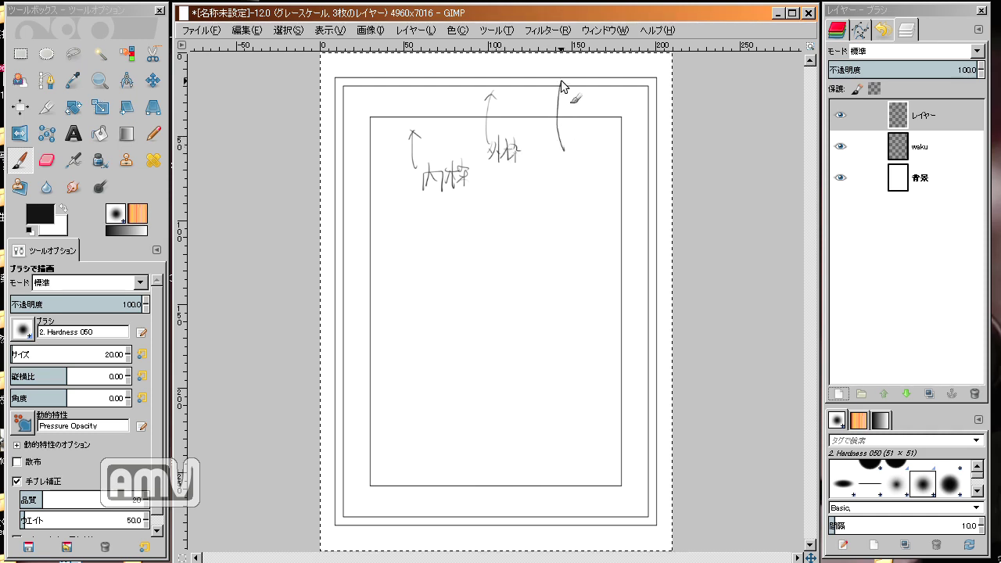
{"action": "left_click_drag", "start_coordinate": [556, 155], "coordinate": [551, 164]}
{"action": "mouse_move", "coordinate": [556, 156]}
{"action": "left_mouse_down"}
{"action": "mouse_move", "coordinate": [561, 175]}
{"action": "mouse_move", "coordinate": [550, 174]}
{"action": "mouse_move", "coordinate": [587, 180]}
{"action": "left_mouse_up"}
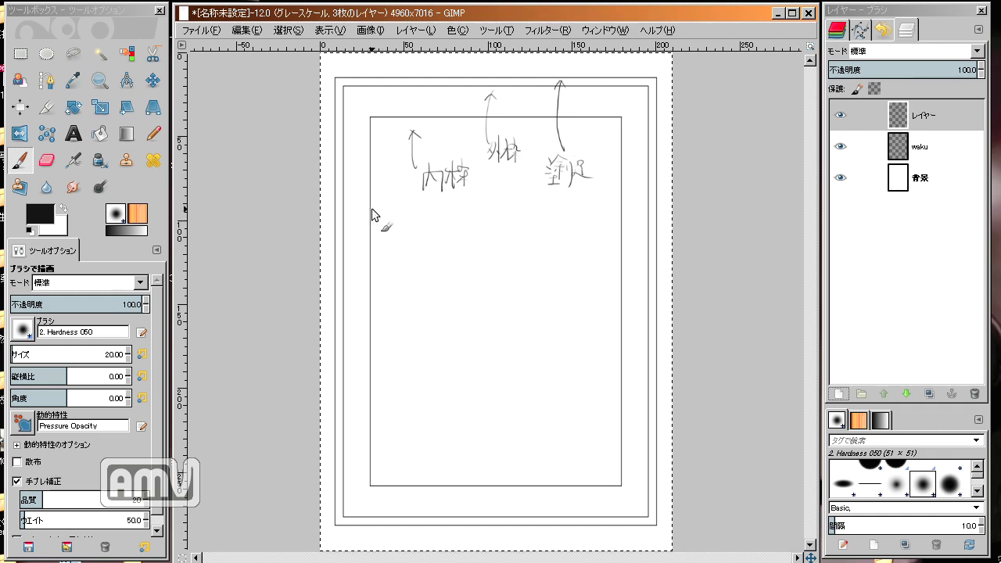
- Draw rough boxes around the 内枠 and 外枠 notes
{"action": "left_click_drag", "start_coordinate": [432, 123], "coordinate": [434, 208]}
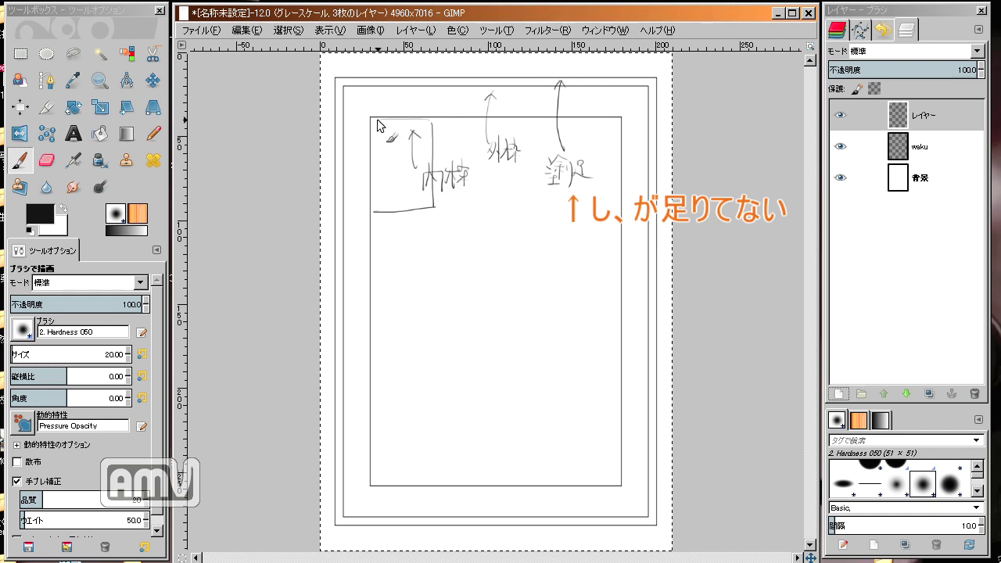
{"action": "left_click_drag", "start_coordinate": [377, 120], "coordinate": [374, 211]}
{"action": "left_click_drag", "start_coordinate": [445, 125], "coordinate": [469, 202]}
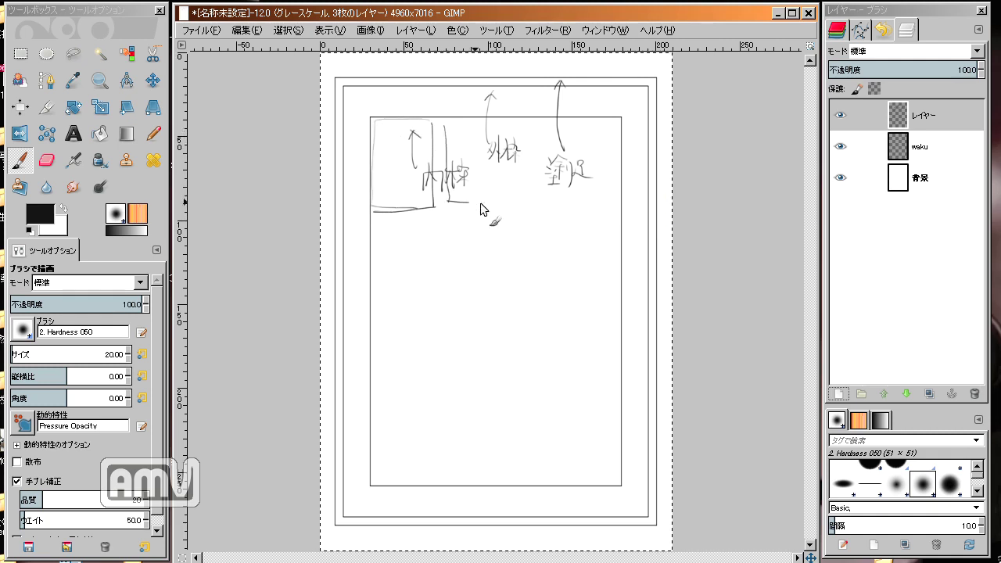
{"action": "left_click_drag", "start_coordinate": [510, 125], "coordinate": [511, 200]}
{"action": "left_click_drag", "start_coordinate": [450, 202], "coordinate": [507, 208]}
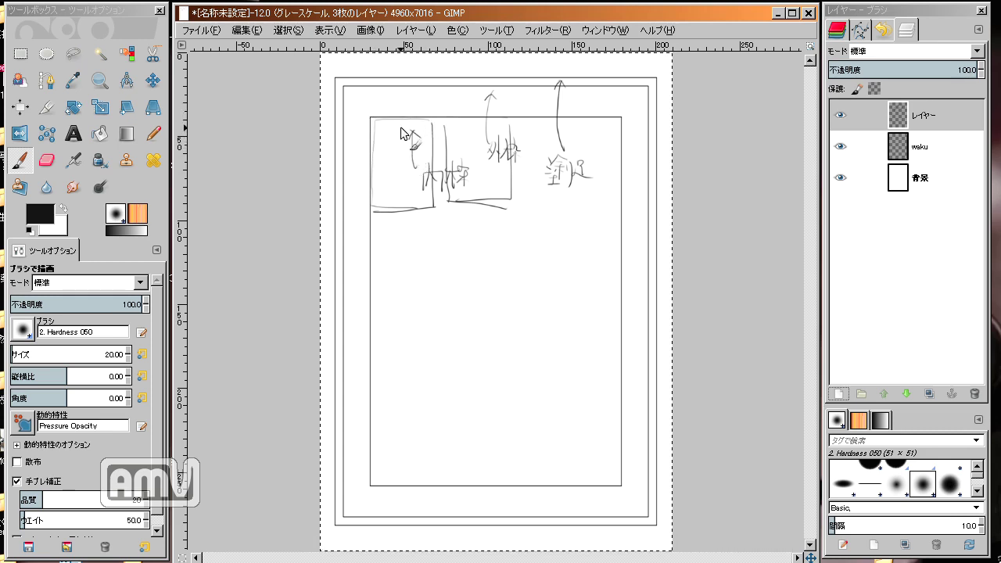
{"action": "mouse_move", "coordinate": [408, 123]}
{"action": "left_mouse_down"}
{"action": "mouse_move", "coordinate": [413, 178]}
{"action": "mouse_move", "coordinate": [372, 178]}
{"action": "mouse_move", "coordinate": [402, 141]}
{"action": "mouse_move", "coordinate": [383, 181]}
{"action": "left_mouse_up"}
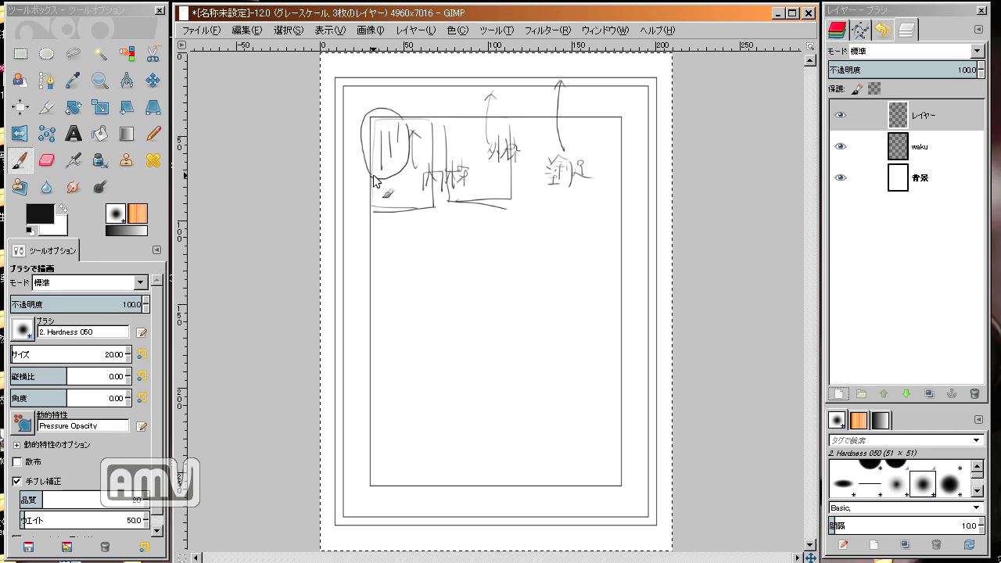
- Sketch rough top and bottom frame-edge lines, three panel boxes in a row, and a box around 外枠
{"action": "mouse_move", "coordinate": [337, 82]}
{"action": "left_mouse_down"}
{"action": "mouse_move", "coordinate": [638, 86]}
{"action": "mouse_move", "coordinate": [654, 129]}
{"action": "left_mouse_up"}
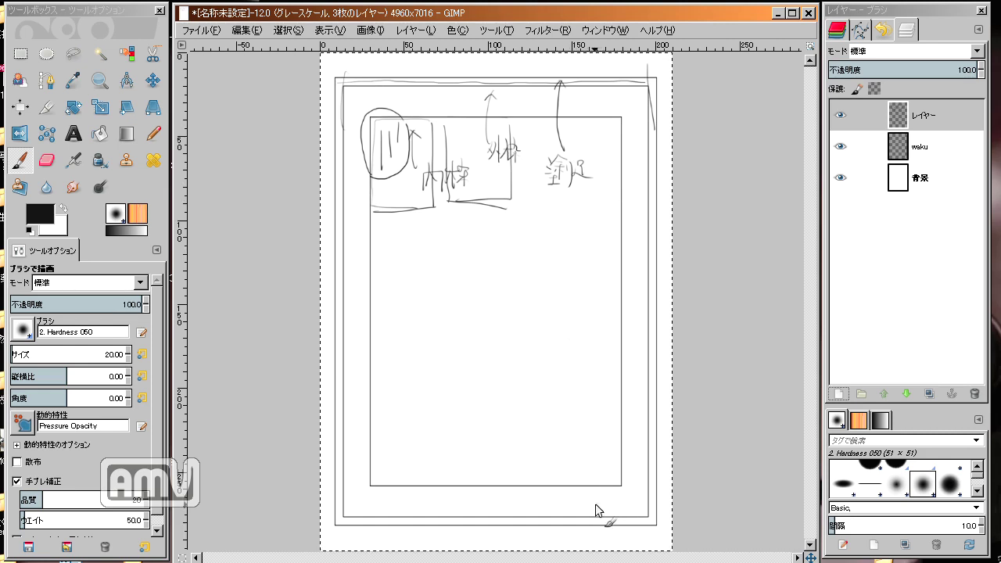
{"action": "left_click_drag", "start_coordinate": [602, 509], "coordinate": [593, 506]}
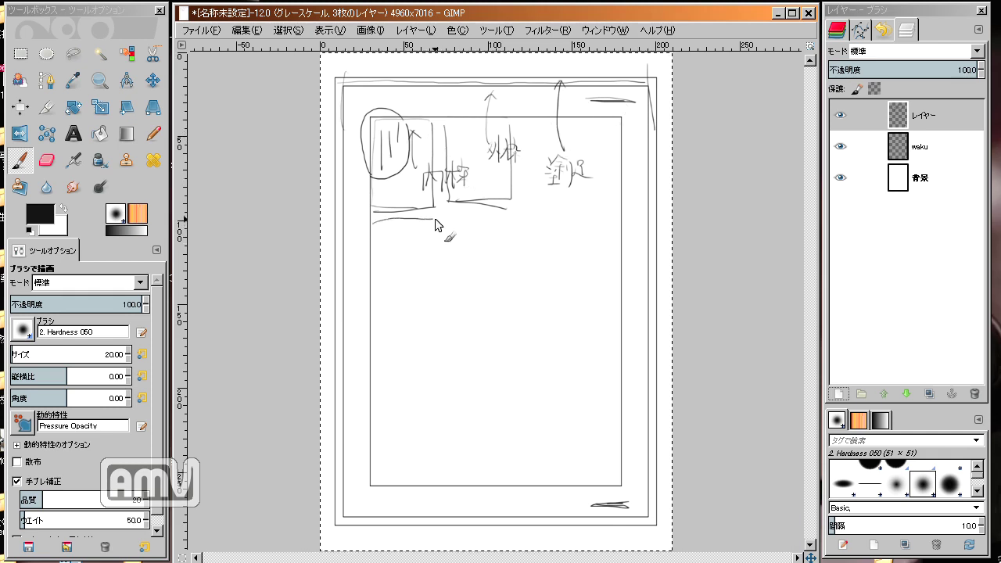
{"action": "left_click_drag", "start_coordinate": [435, 219], "coordinate": [436, 290]}
{"action": "mouse_move", "coordinate": [448, 221]}
{"action": "left_mouse_down"}
{"action": "mouse_move", "coordinate": [450, 315]}
{"action": "mouse_move", "coordinate": [545, 225]}
{"action": "left_mouse_up"}
{"action": "left_click_drag", "start_coordinate": [450, 306], "coordinate": [546, 301]}
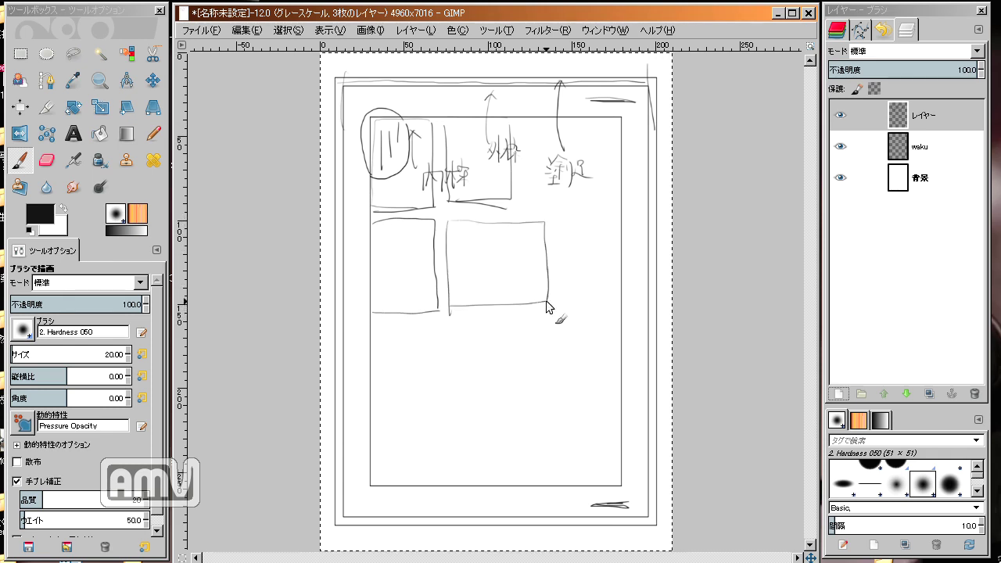
{"action": "left_click_drag", "start_coordinate": [556, 224], "coordinate": [558, 297]}
{"action": "left_click_drag", "start_coordinate": [556, 225], "coordinate": [612, 227]}
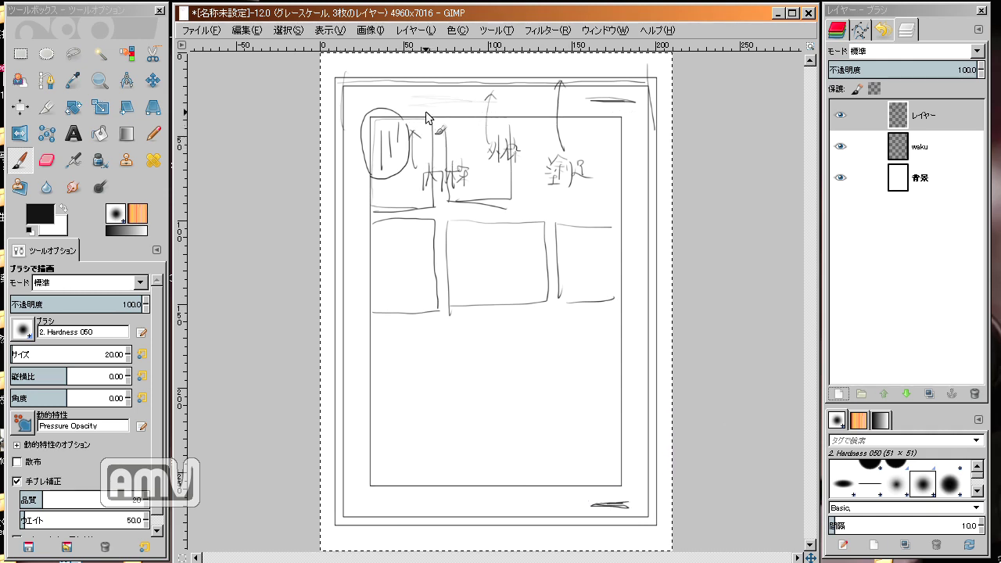
{"action": "mouse_move", "coordinate": [440, 116]}
{"action": "left_mouse_down"}
{"action": "mouse_move", "coordinate": [506, 112]}
{"action": "mouse_move", "coordinate": [513, 160]}
{"action": "left_mouse_up"}
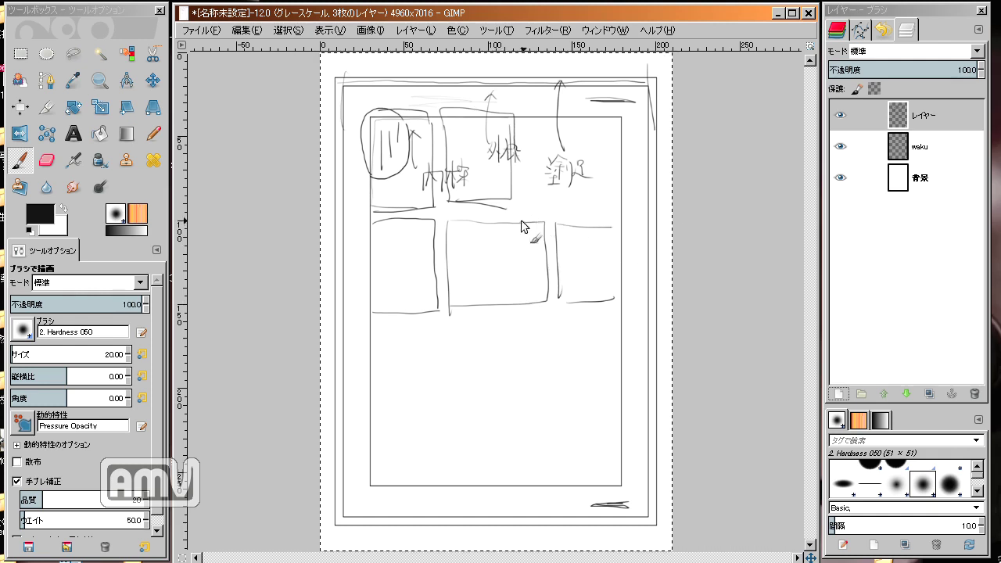
- Delete the annotated sketch layer and add a fresh transparent layer above waku
{"action": "left_click", "coordinate": [973, 393]}
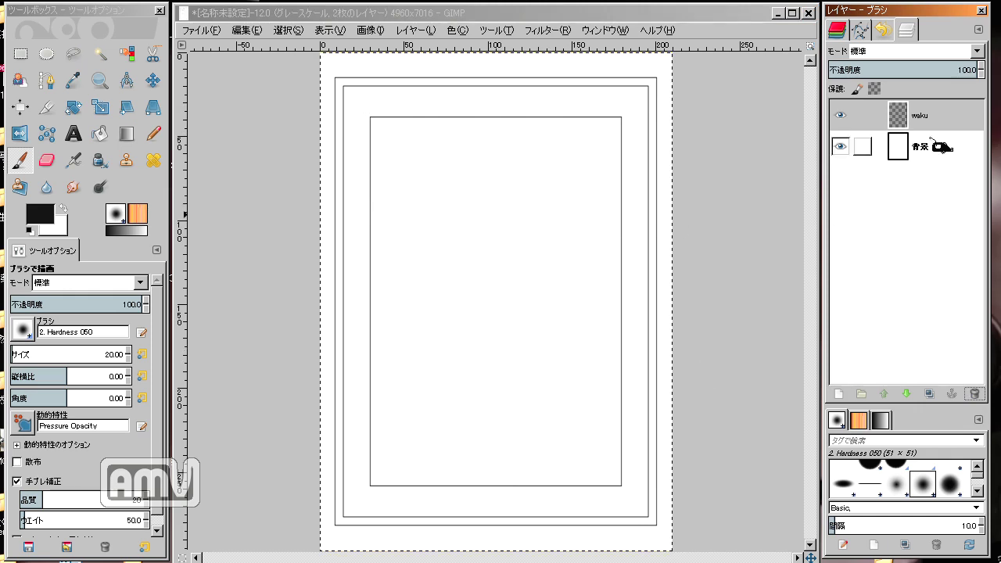
{"action": "left_click_drag", "start_coordinate": [919, 148], "coordinate": [909, 162]}
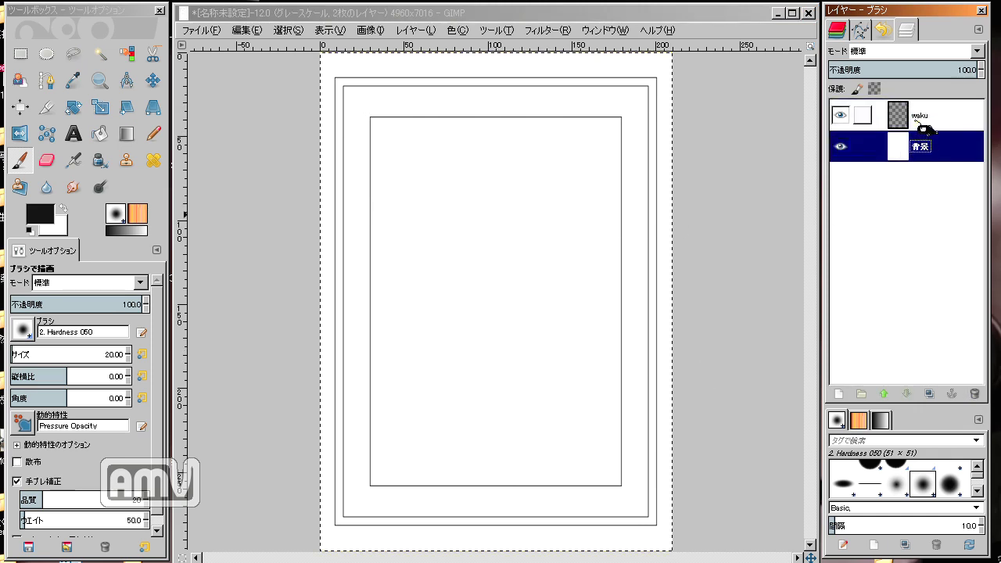
{"action": "left_click_drag", "start_coordinate": [910, 118], "coordinate": [854, 371]}
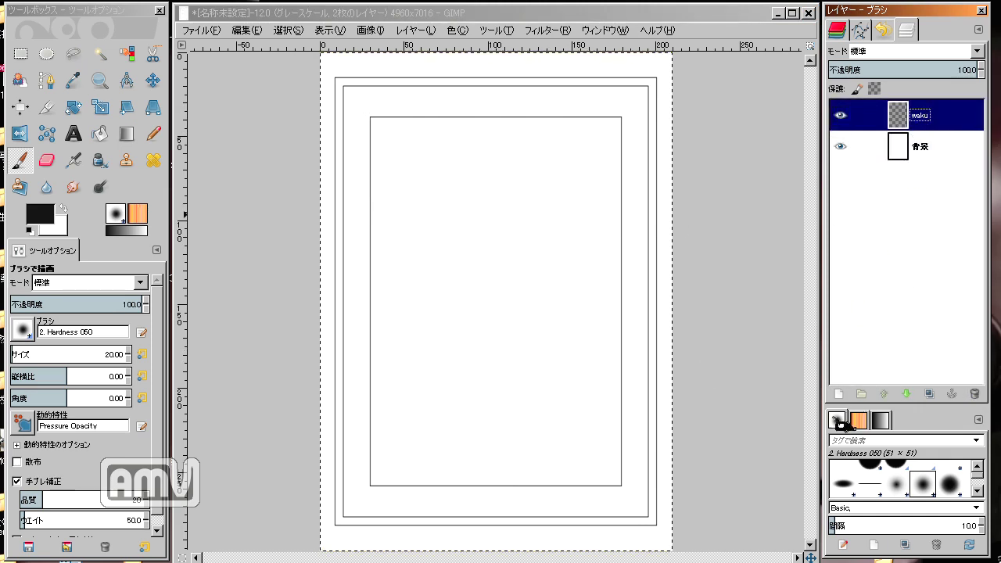
{"action": "left_click", "coordinate": [838, 393]}
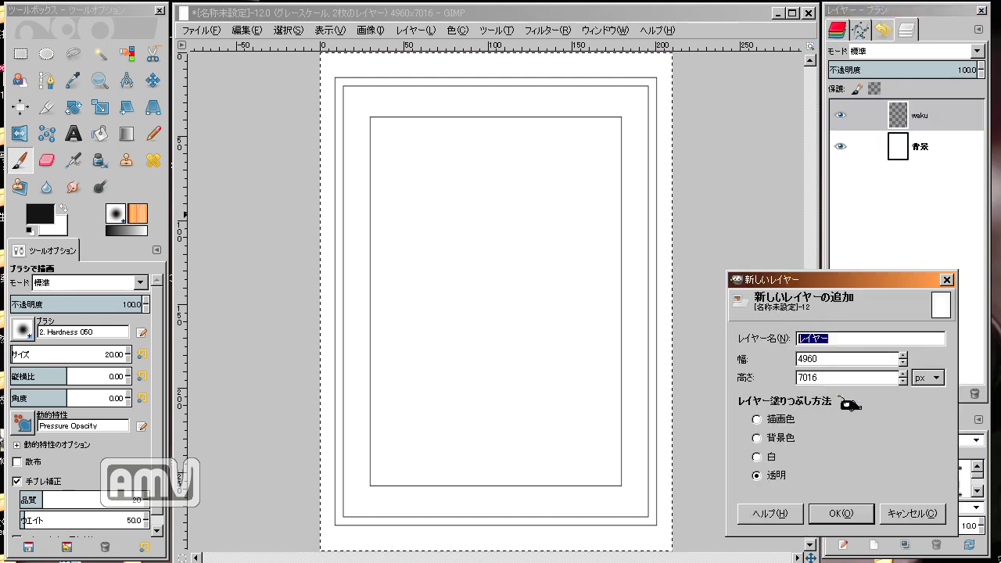
{"action": "left_click", "coordinate": [848, 509]}
- Select the whole page as a rectangle and set its width to 50 percent
{"action": "left_click", "coordinate": [21, 54]}
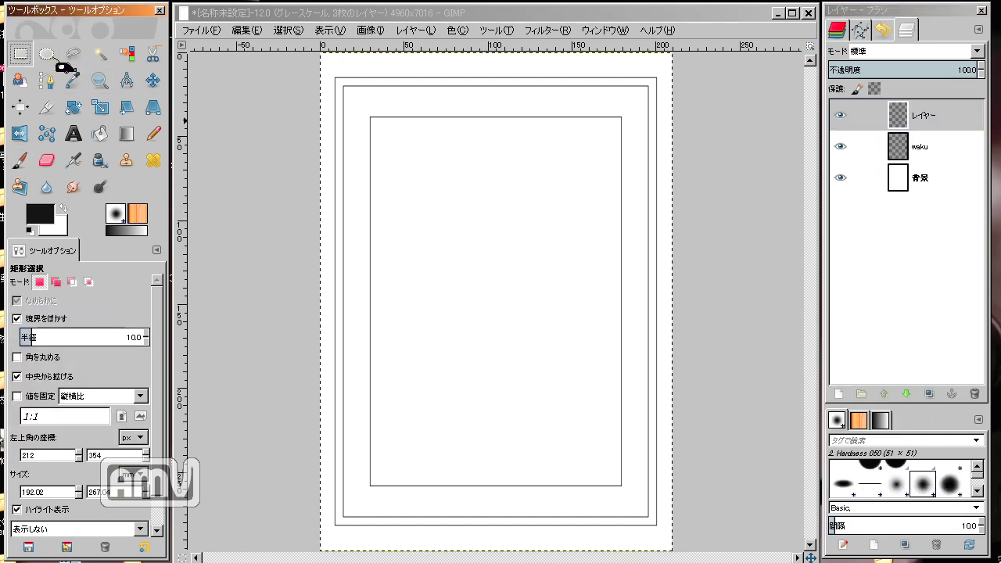
{"action": "key", "text": "ctrl+a"}
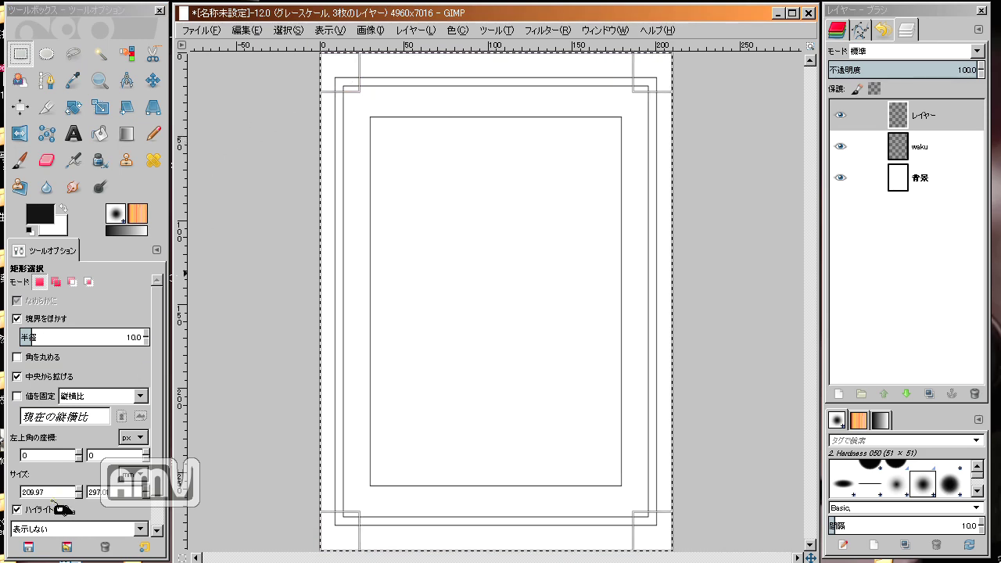
{"action": "left_click", "coordinate": [154, 484]}
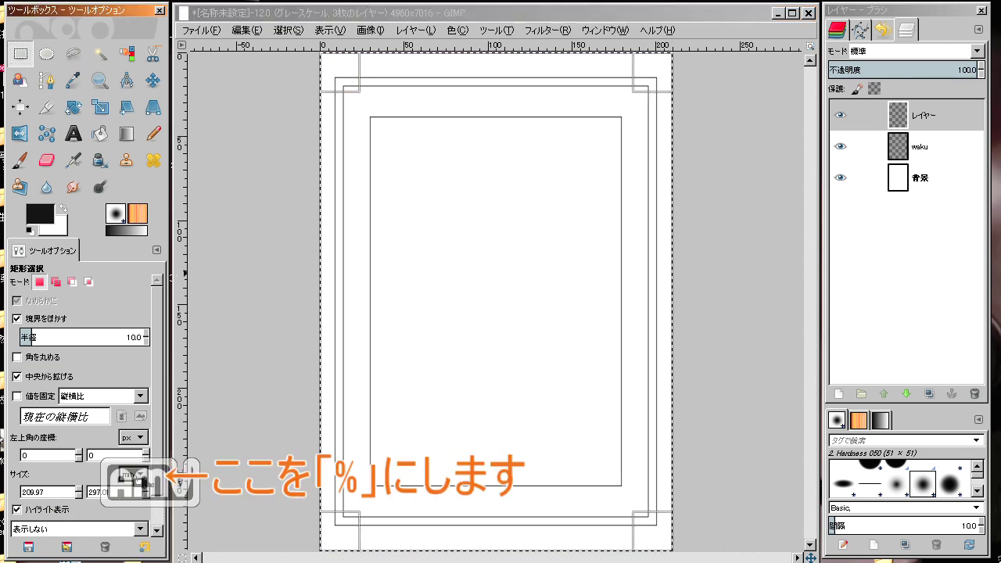
{"action": "left_click", "coordinate": [134, 474]}
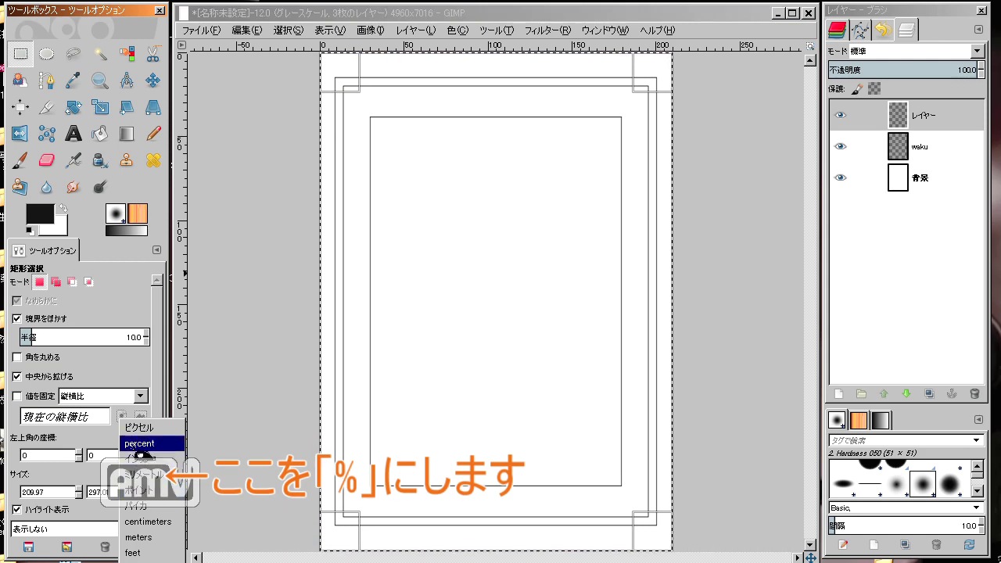
{"action": "left_click", "coordinate": [144, 444]}
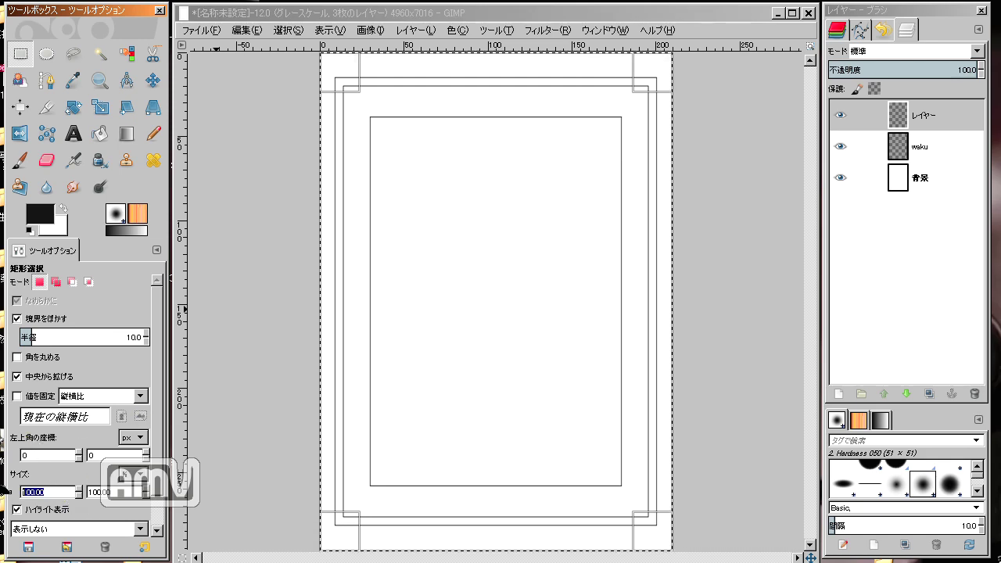
{"action": "type", "text": "50"}
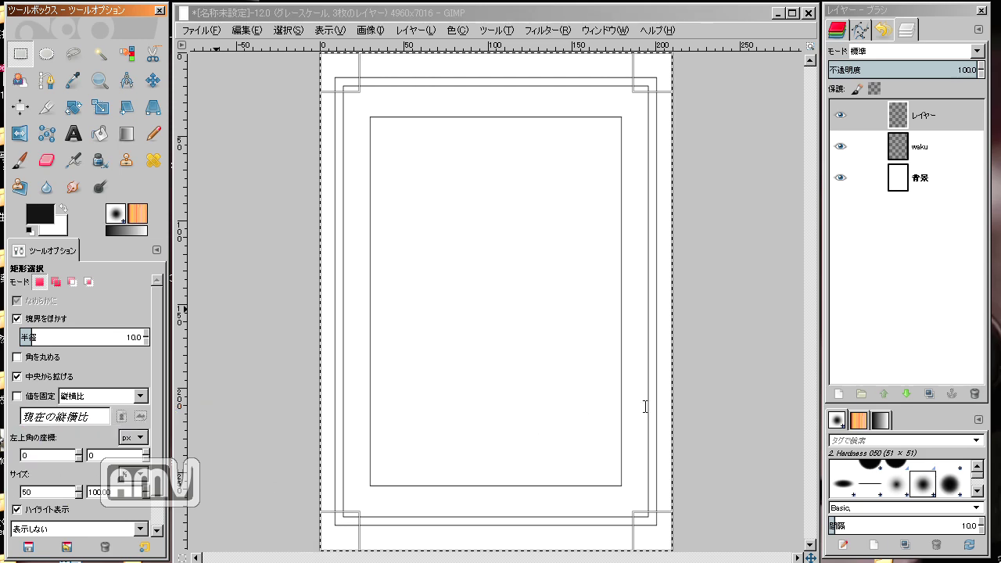
{"action": "type", "text": "k"}
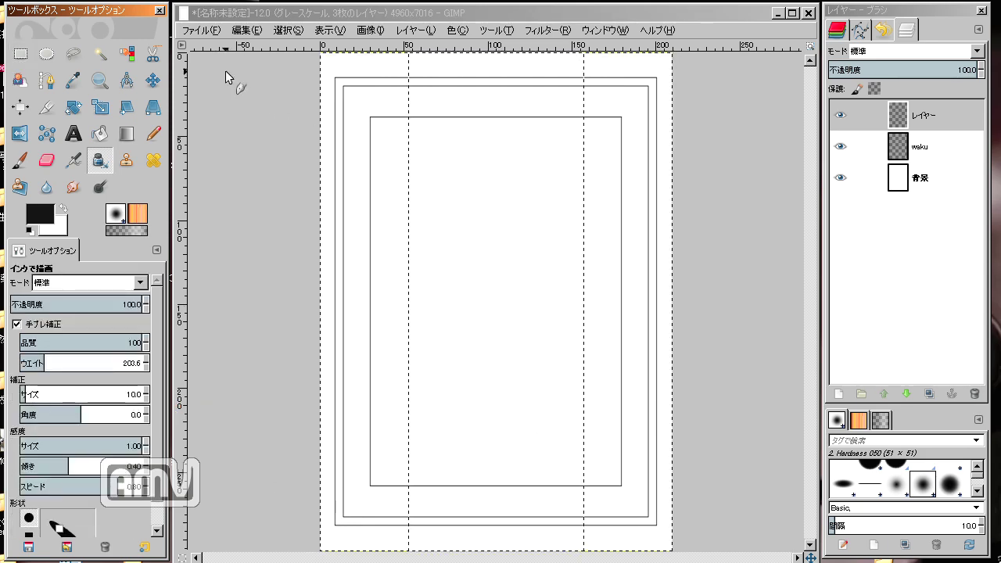
- Undo the centred half-width selection and turn off Expand from center
{"action": "left_click", "coordinate": [246, 30]}
{"action": "left_click", "coordinate": [258, 43]}
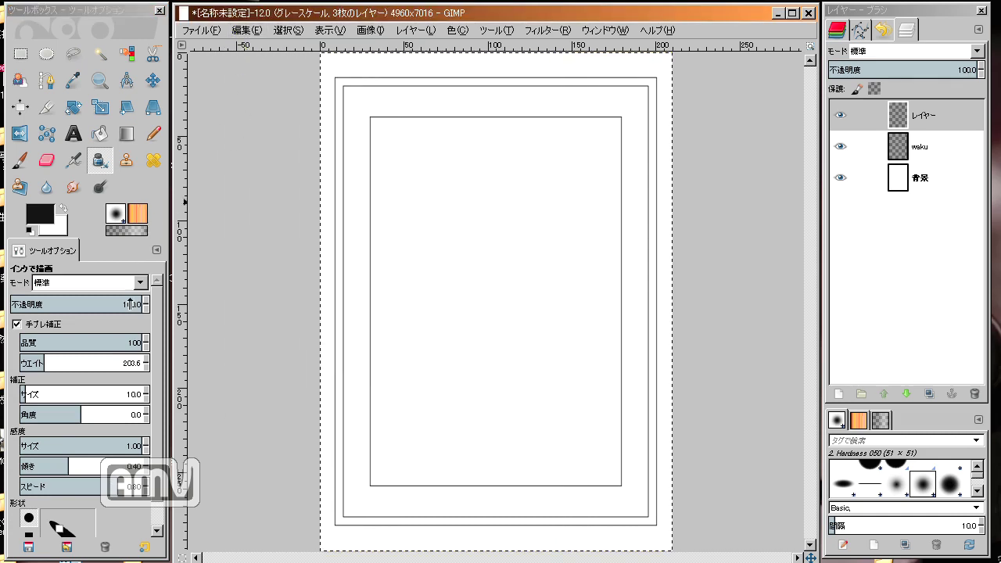
{"action": "left_click", "coordinate": [20, 53]}
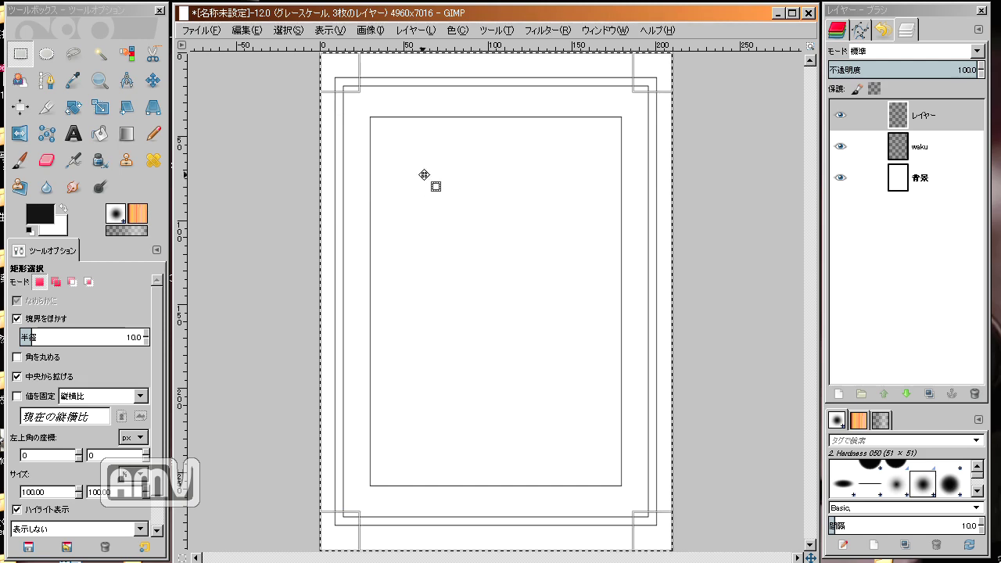
{"action": "left_click", "coordinate": [17, 377]}
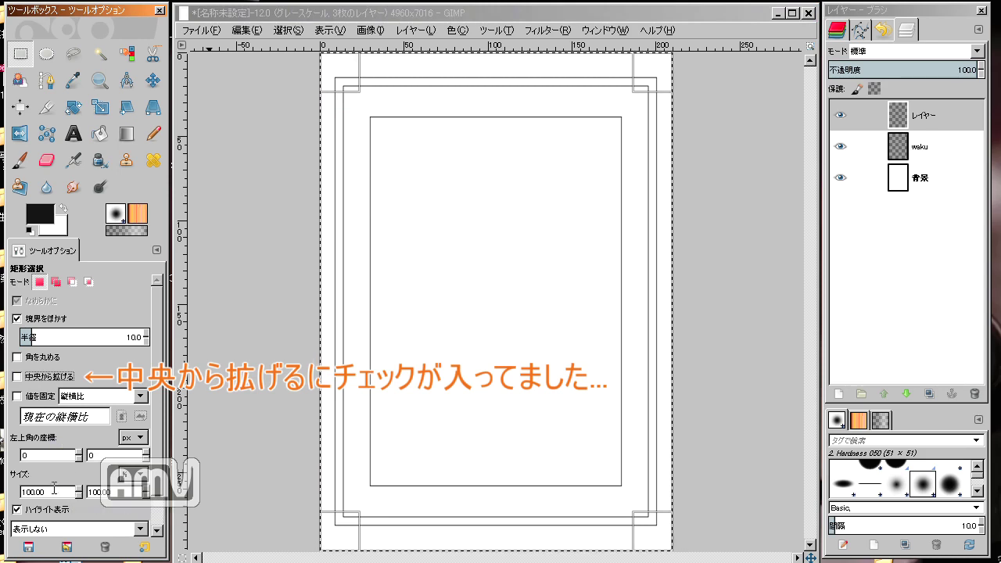
- Set the selection width to 50 percent so it covers the page's left half
{"action": "mouse_move", "coordinate": [43, 250]}
{"action": "left_mouse_down"}
{"action": "mouse_move", "coordinate": [112, 518]}
{"action": "mouse_move", "coordinate": [96, 485]}
{"action": "left_mouse_up"}
{"action": "left_click_drag", "start_coordinate": [69, 397], "coordinate": [67, 286]}
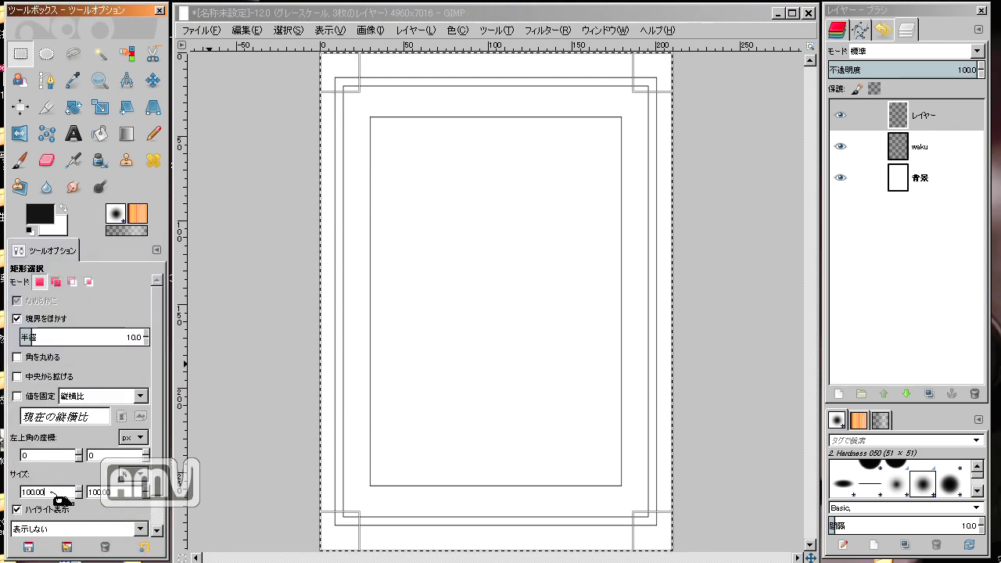
{"action": "left_click_drag", "start_coordinate": [59, 492], "coordinate": [15, 493]}
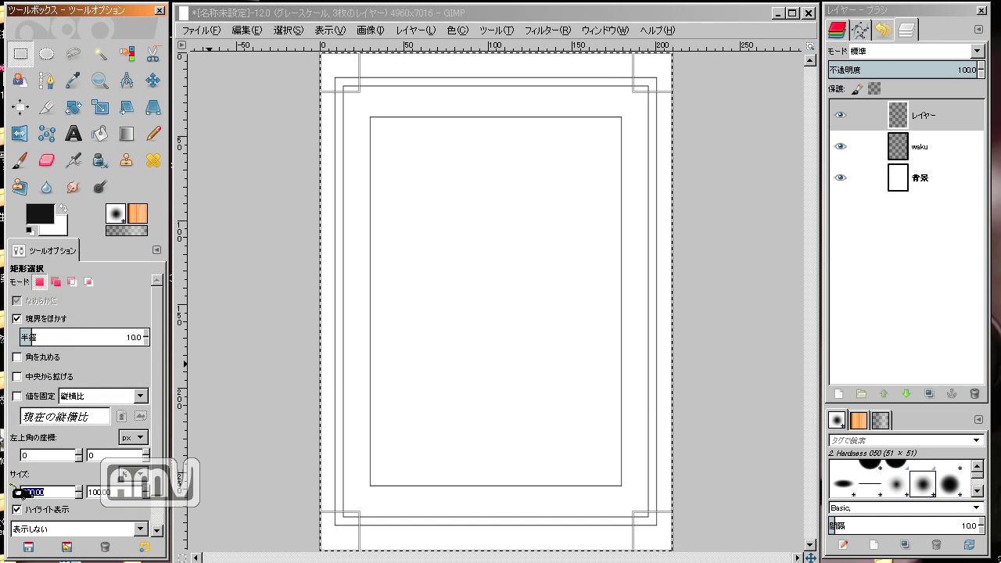
{"action": "type", "text": "50"}
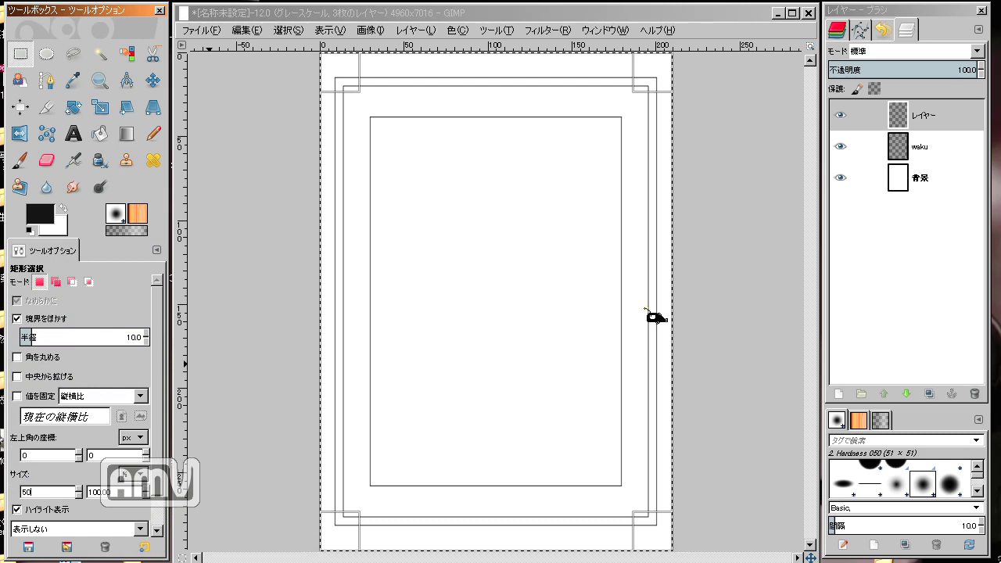
{"action": "key", "text": "Return"}
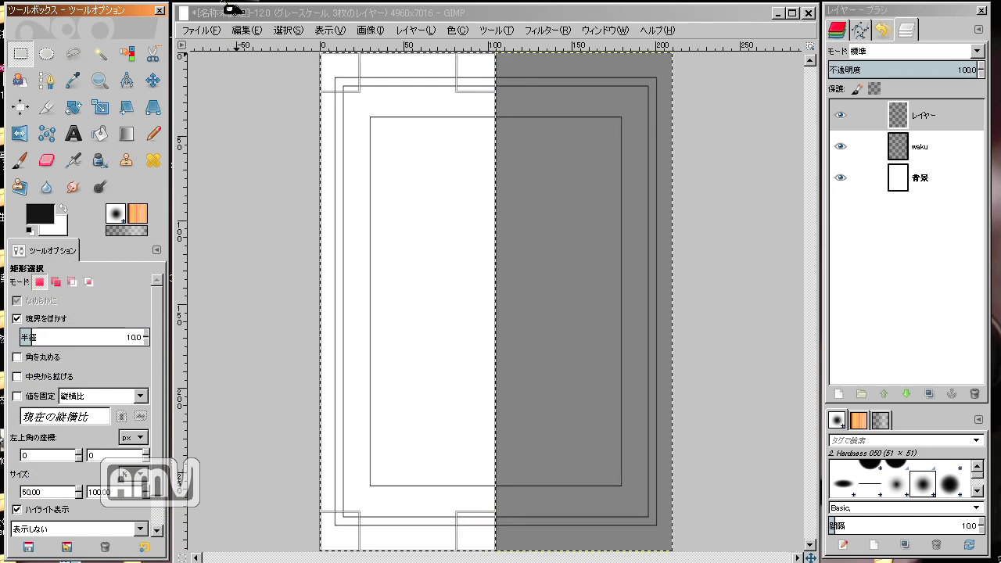
- Stroke the half-page selection in black for a centre vertical line, then select all
{"action": "left_click", "coordinate": [247, 30]}
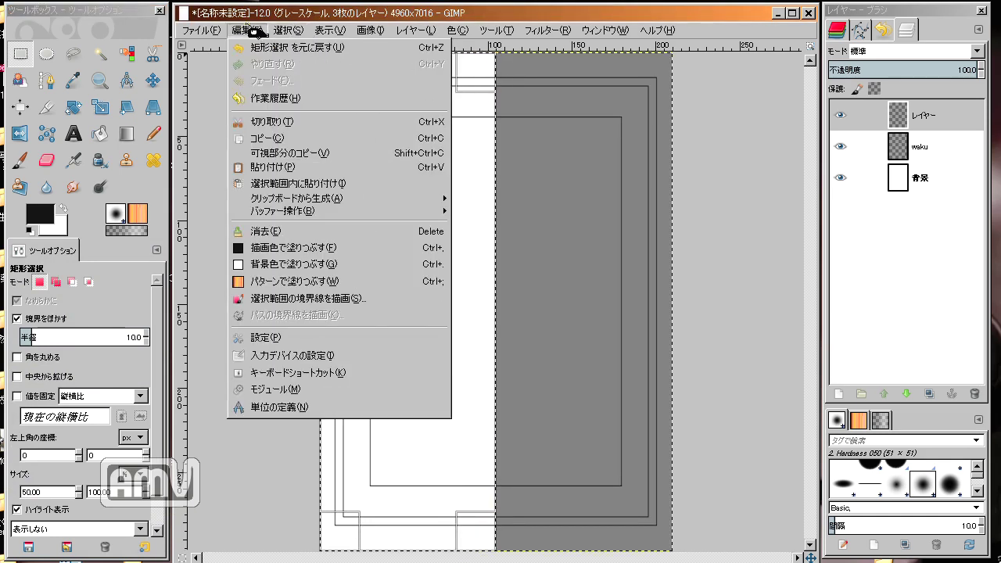
{"action": "left_click", "coordinate": [277, 302]}
{"action": "left_click", "coordinate": [509, 438]}
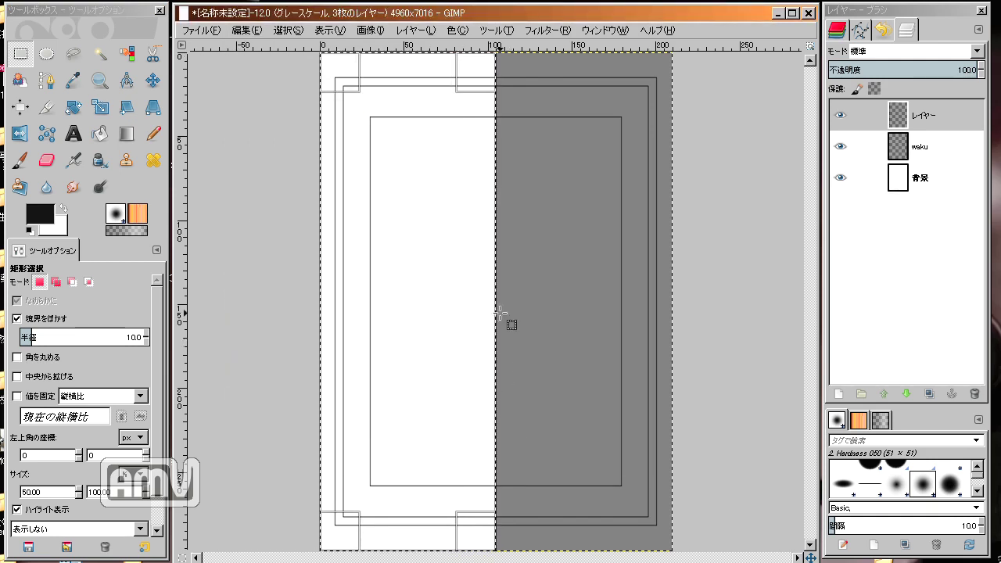
{"action": "left_click", "coordinate": [243, 30]}
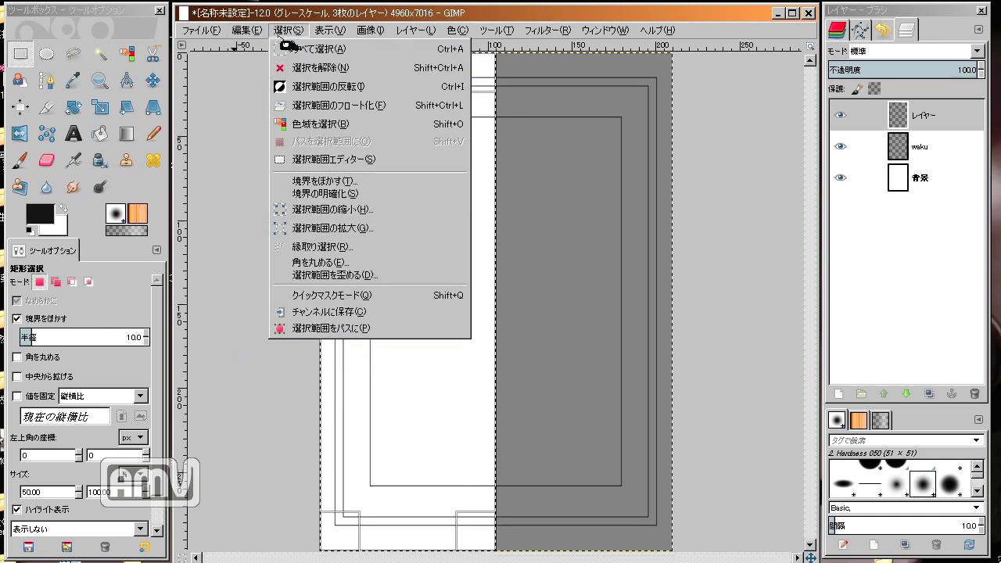
{"action": "left_click", "coordinate": [289, 49]}
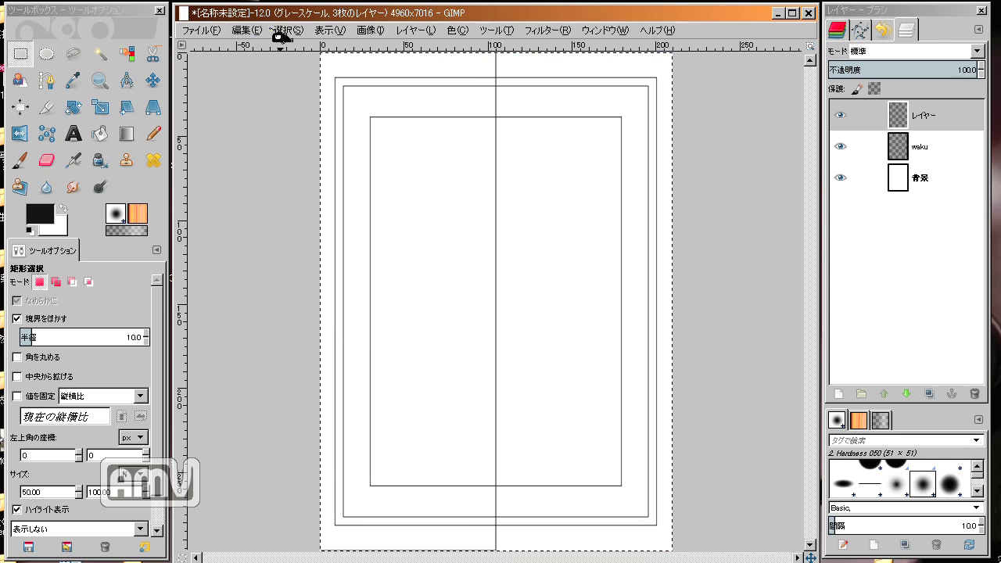
- Shrink the full-page selection to the top half with height 50 percent
{"action": "left_click", "coordinate": [441, 157]}
{"action": "type", "text": "100"}
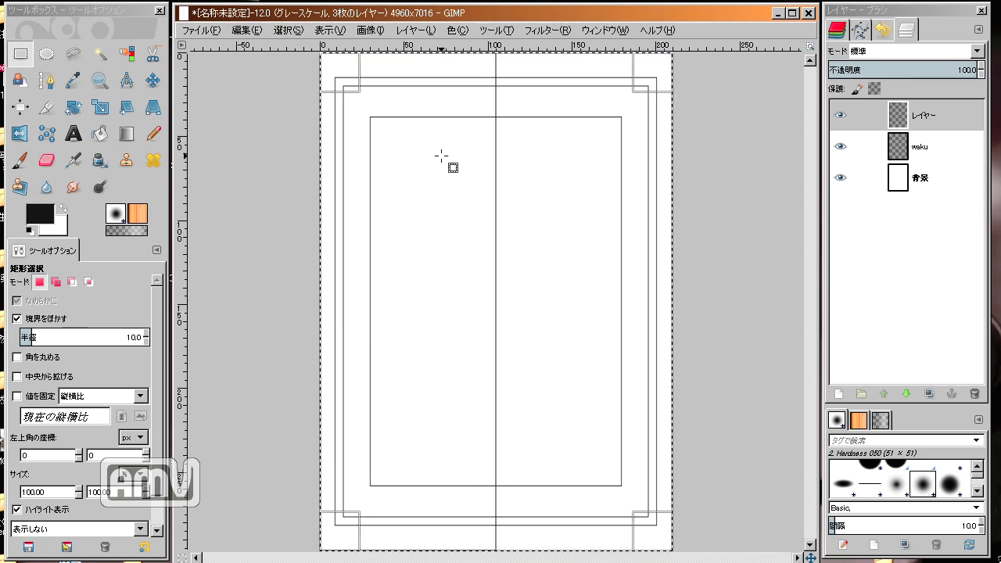
{"action": "double_click", "coordinate": [96, 492]}
{"action": "type", "text": "50"}
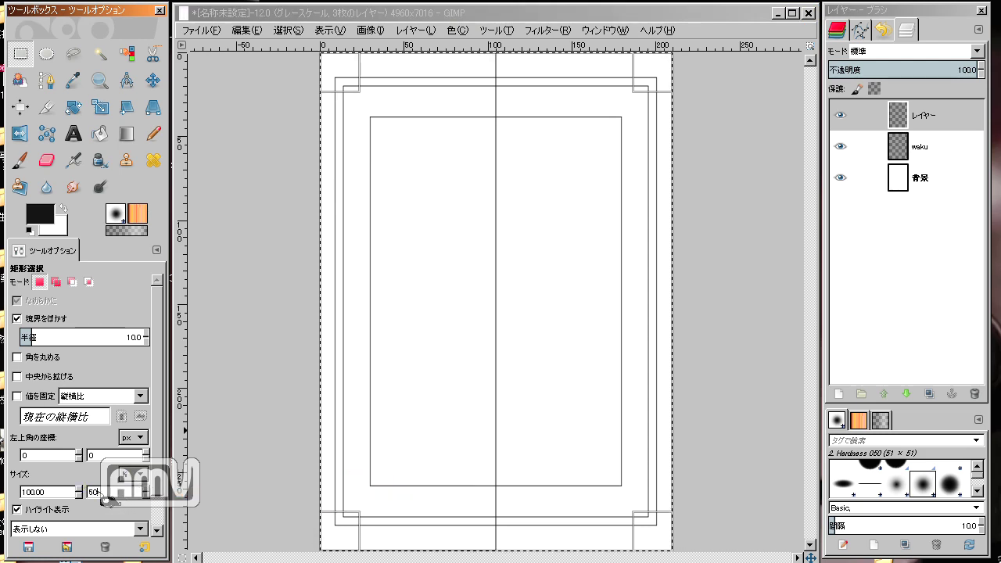
{"action": "key", "text": "Return"}
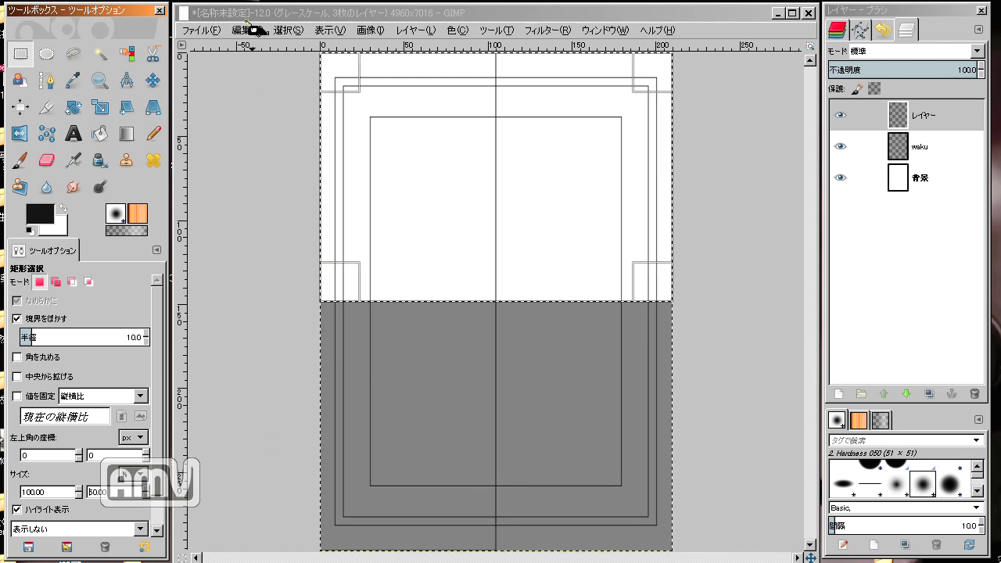
- Stroke the top-half selection to draw the horizontal centre line
{"action": "left_click", "coordinate": [247, 30]}
{"action": "left_click", "coordinate": [274, 299]}
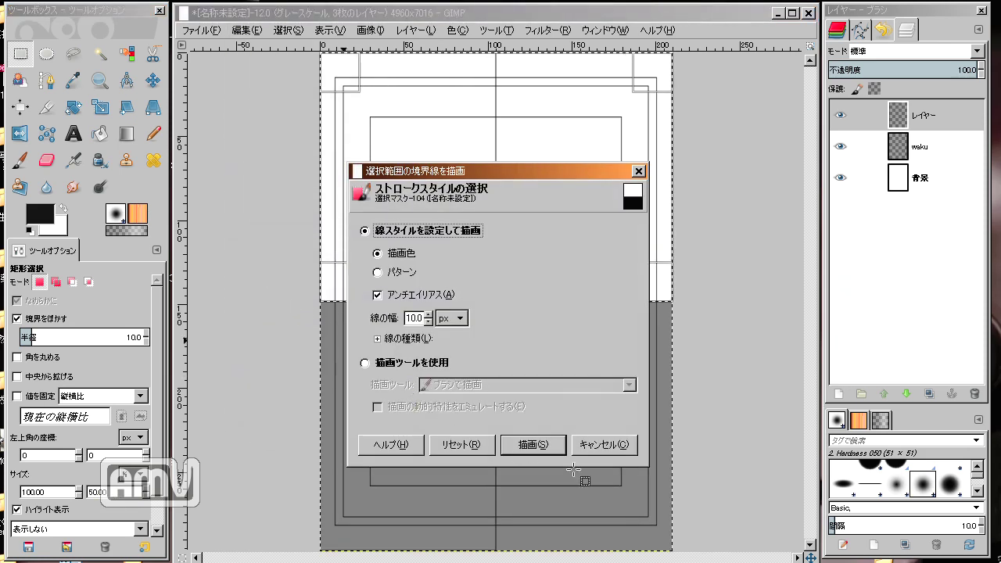
{"action": "left_click", "coordinate": [534, 383]}
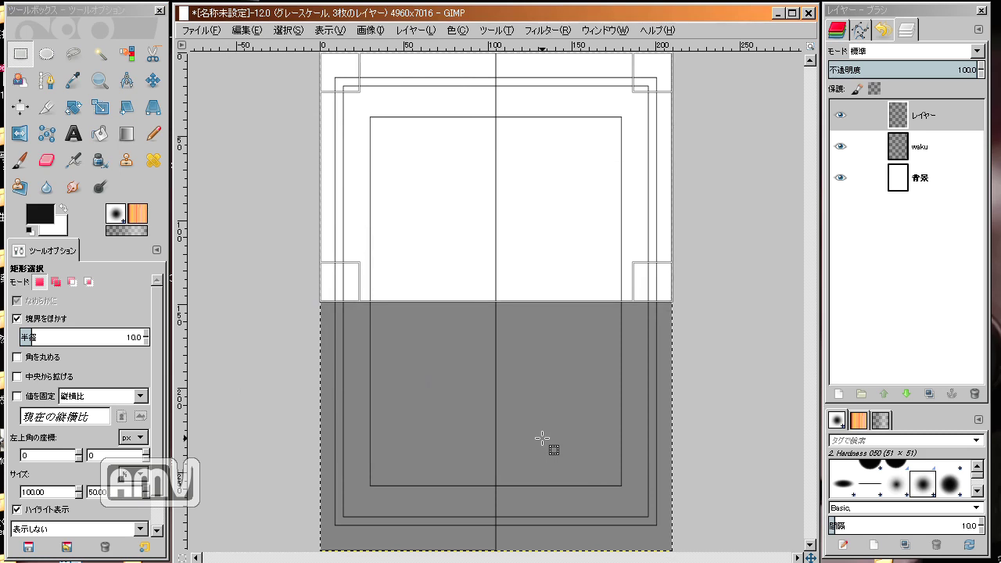
{"action": "left_click", "coordinate": [283, 29]}
- Clear the selection with Select > None
{"action": "left_click", "coordinate": [273, 45]}
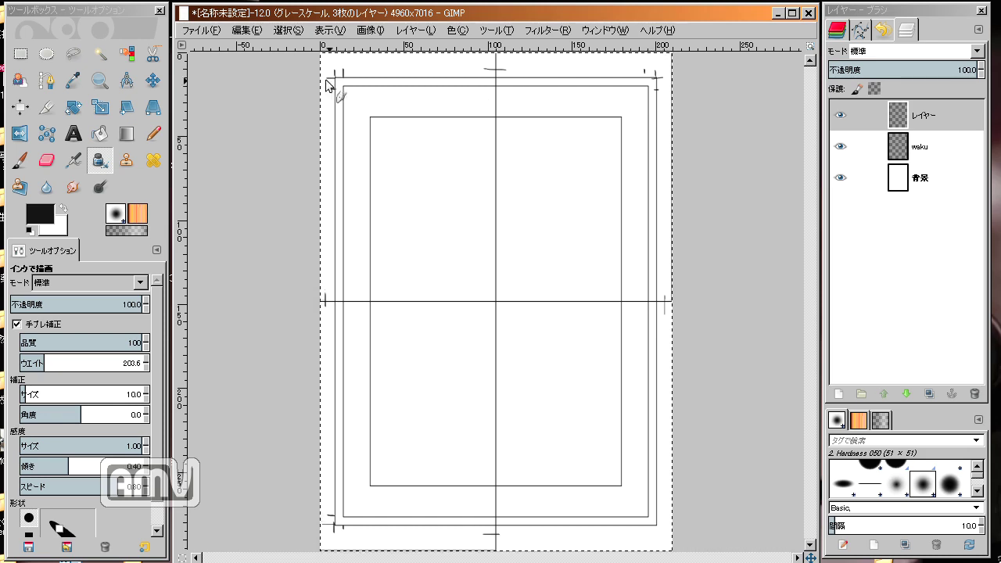
- Zoom in and fade the centre-line layer (レイヤー) to 35.1 opacity
{"action": "left_click", "coordinate": [201, 30]}
{"action": "key", "text": "Escape"}
{"action": "key", "text": "plus"}
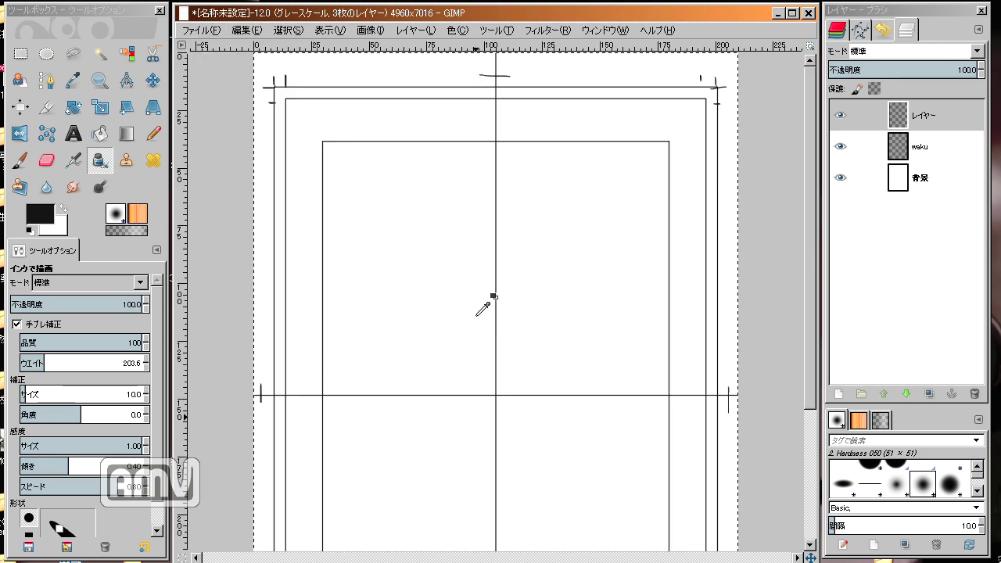
{"action": "left_click", "coordinate": [932, 147]}
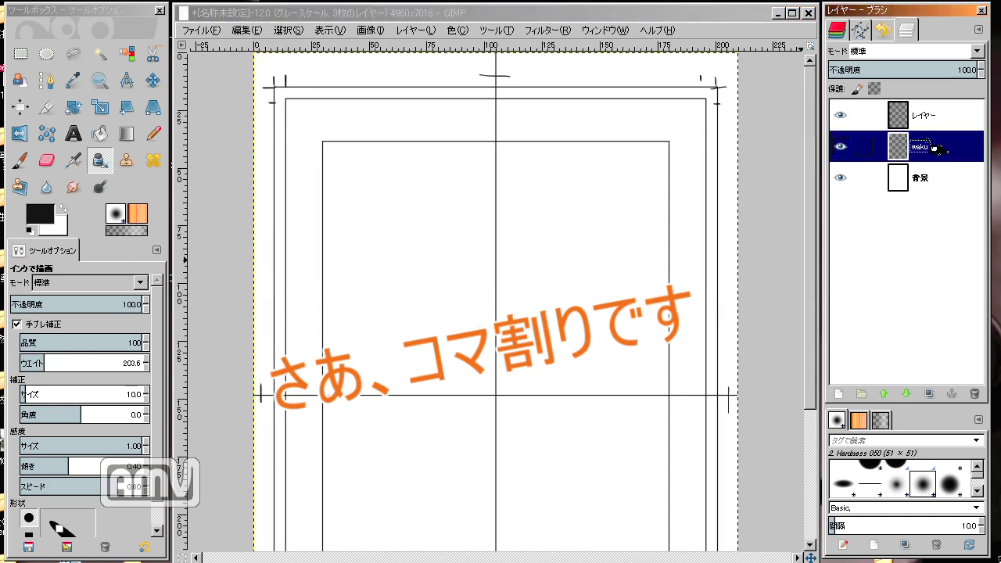
{"action": "left_click", "coordinate": [923, 115]}
{"action": "left_click_drag", "start_coordinate": [958, 70], "coordinate": [881, 70]}
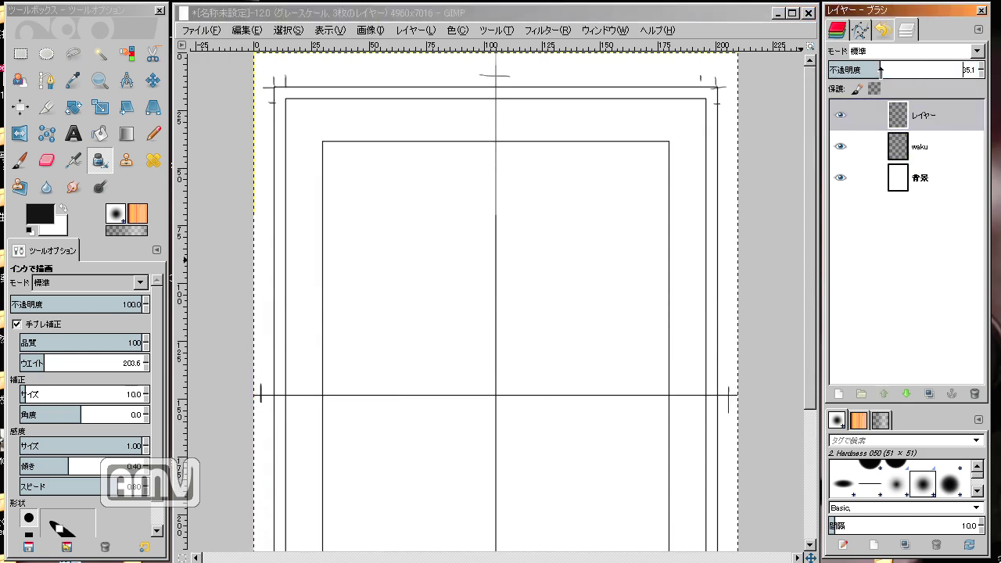
- Fade the waku frame layer to 33.5 opacity
{"action": "left_click", "coordinate": [927, 149]}
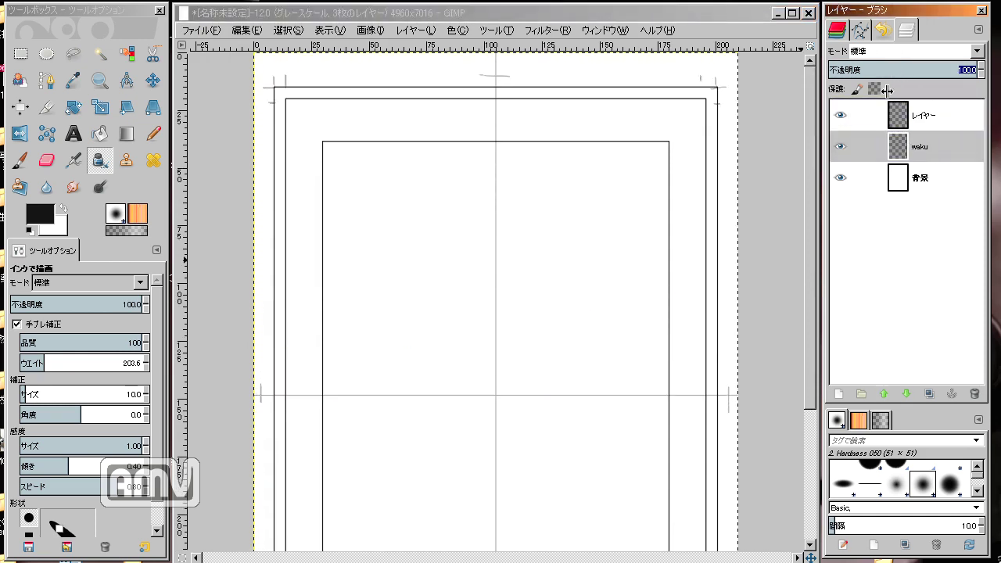
{"action": "left_click", "coordinate": [916, 70]}
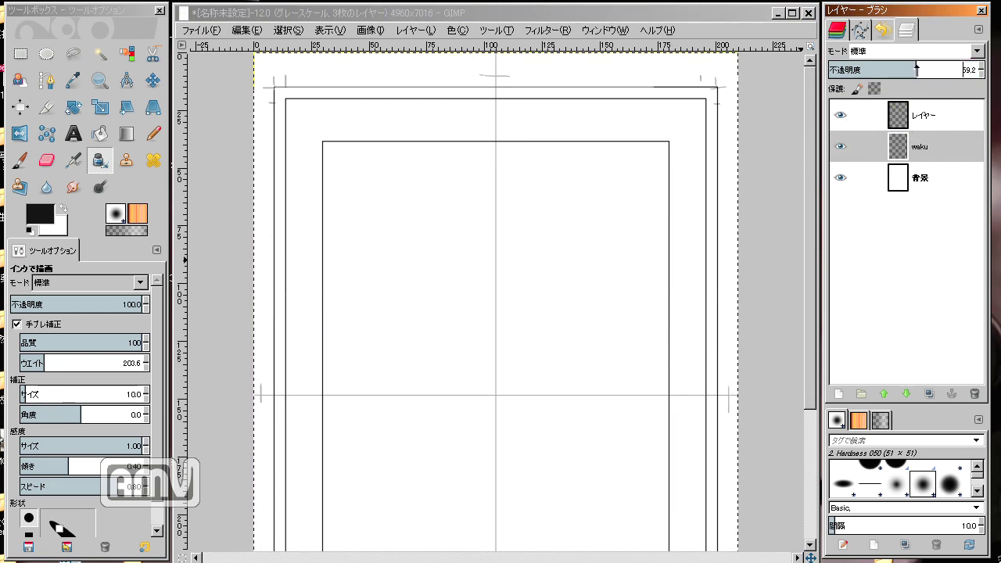
{"action": "left_click_drag", "start_coordinate": [916, 69], "coordinate": [851, 70]}
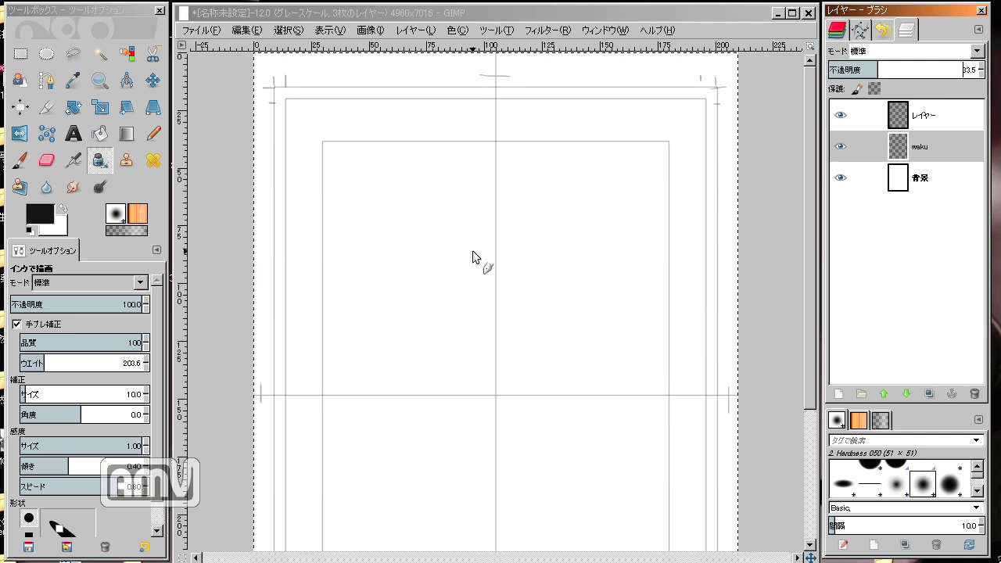
{"action": "scroll", "coordinate": [472, 256], "scroll_direction": "up", "scroll_amount": 1}
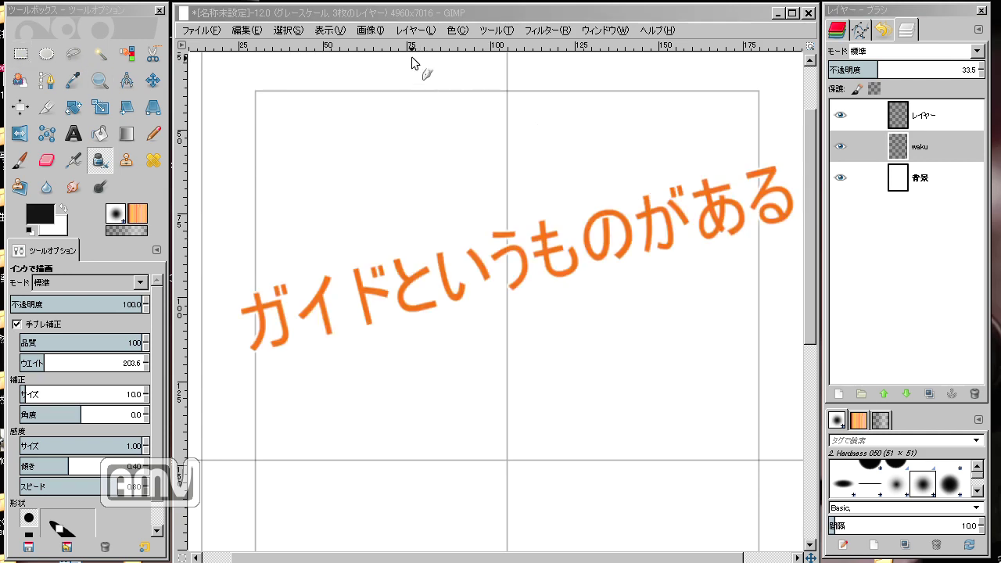
- Drag guides from the rulers onto the frame's top, left and lower border lines
{"action": "key", "text": "m"}
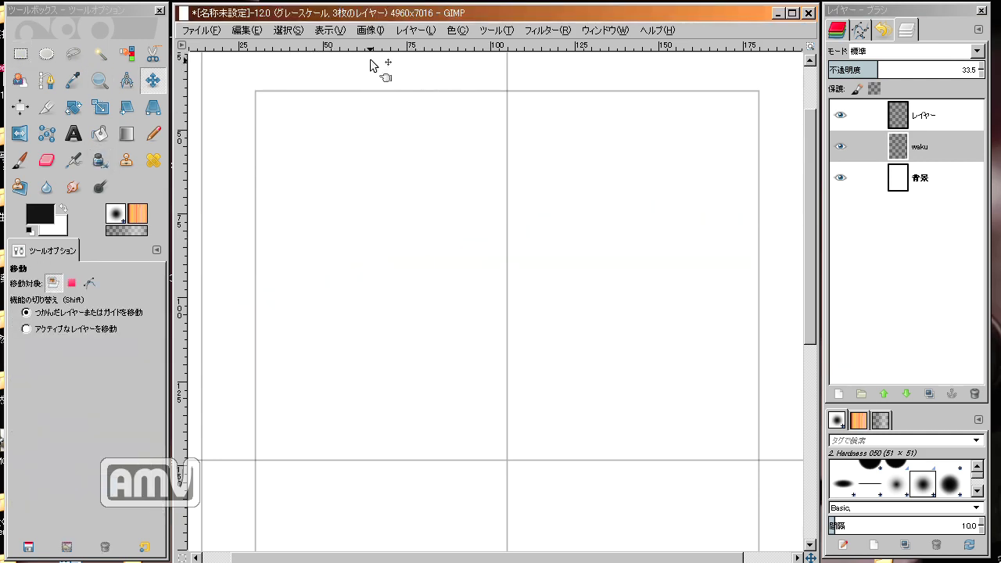
{"action": "left_click_drag", "start_coordinate": [364, 47], "coordinate": [365, 91]}
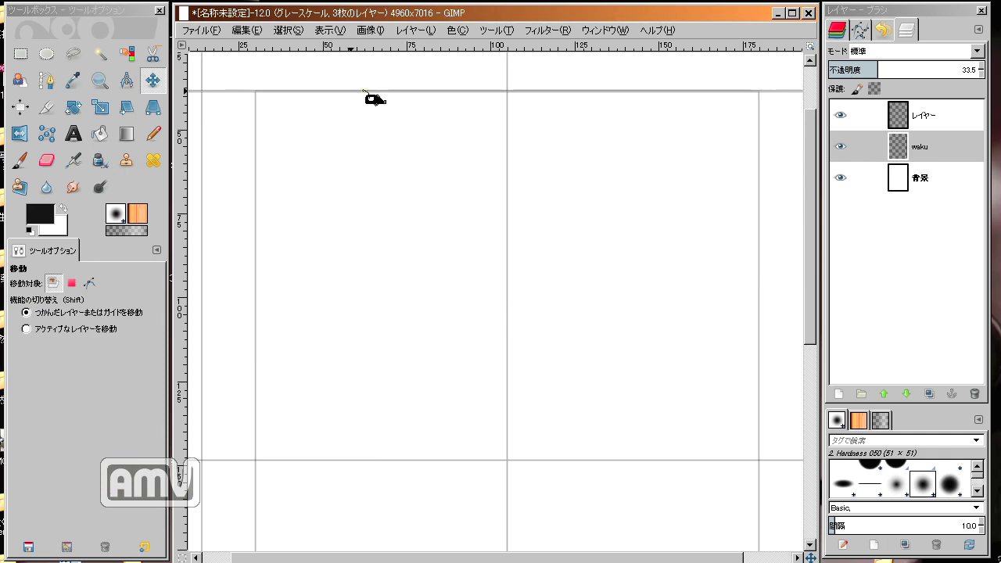
{"action": "mouse_move", "coordinate": [190, 117]}
{"action": "left_mouse_down"}
{"action": "mouse_move", "coordinate": [248, 114]}
{"action": "mouse_move", "coordinate": [759, 166]}
{"action": "left_mouse_up"}
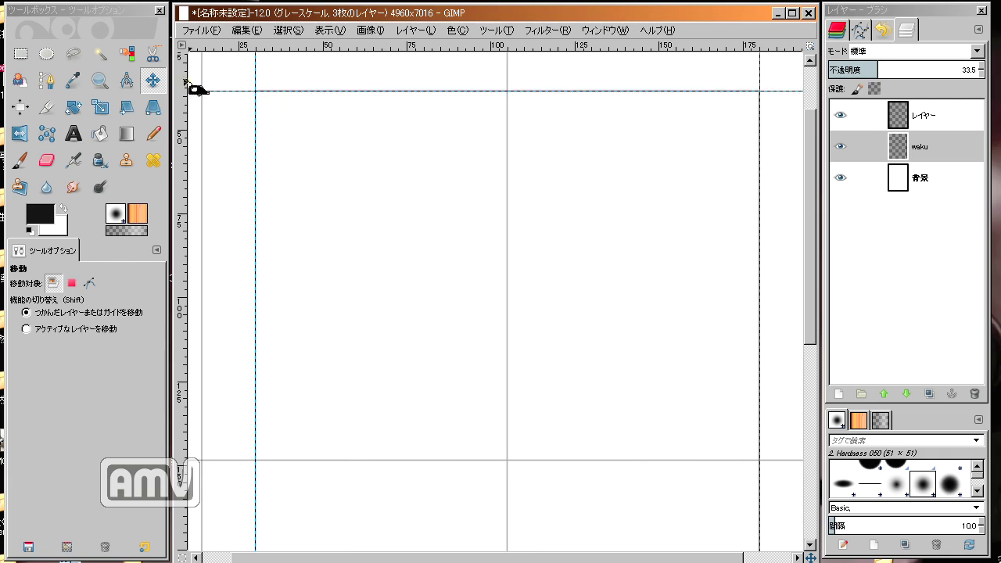
{"action": "scroll", "coordinate": [223, 182], "scroll_direction": "down", "scroll_amount": 5}
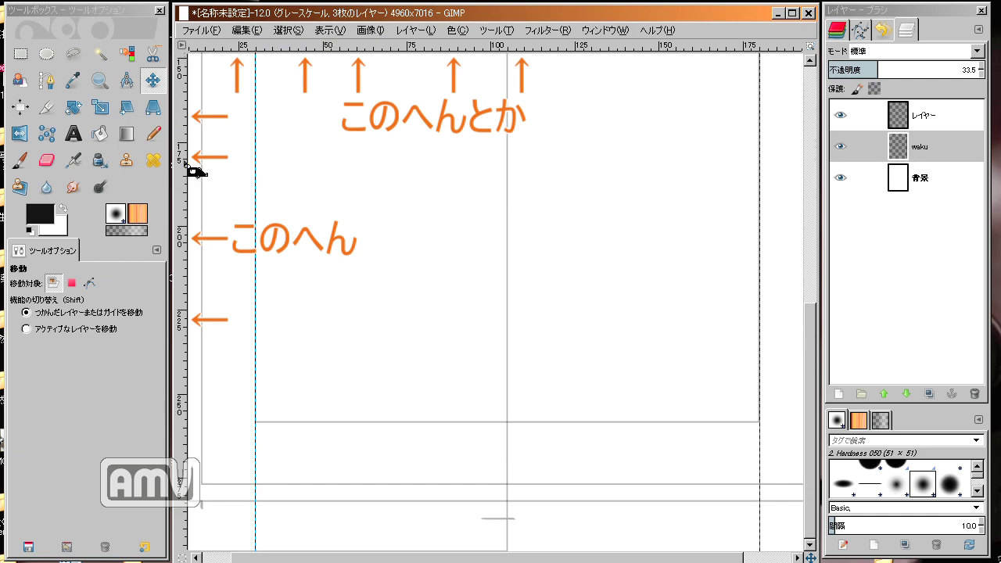
{"action": "mouse_move", "coordinate": [357, 46]}
{"action": "left_mouse_down"}
{"action": "mouse_move", "coordinate": [347, 63]}
{"action": "mouse_move", "coordinate": [353, 428]}
{"action": "left_mouse_up"}
{"action": "scroll", "coordinate": [430, 329], "scroll_direction": "up", "scroll_amount": 5}
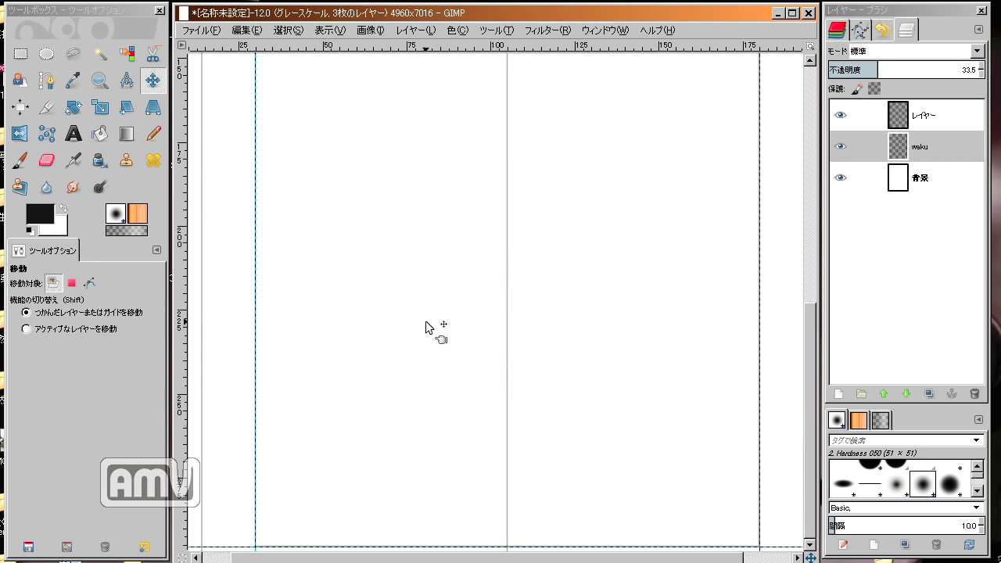
{"action": "scroll", "coordinate": [426, 319], "scroll_direction": "up", "scroll_amount": 2}
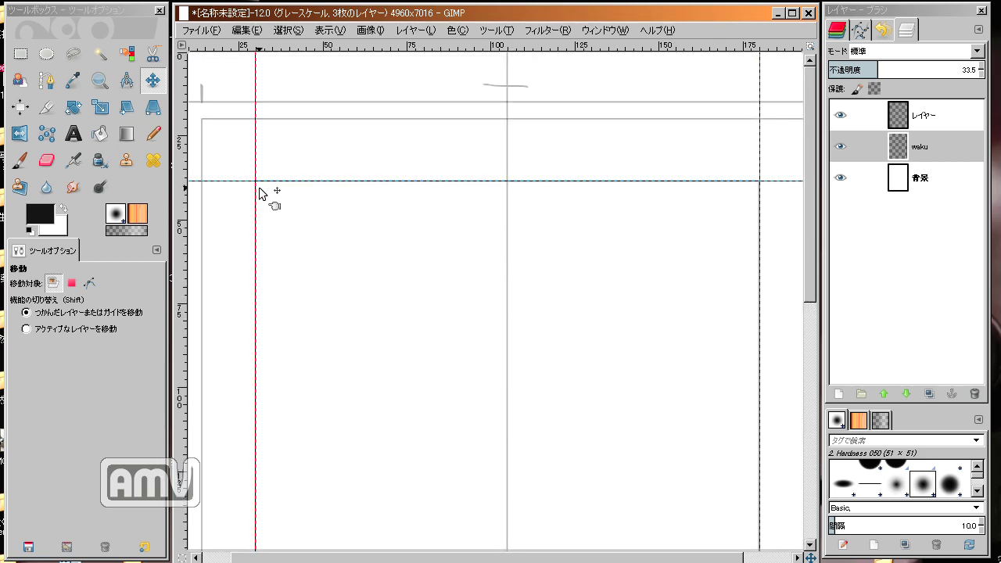
- Add a new empty layer named koma at the top of the layer stack
{"action": "key", "text": "k"}
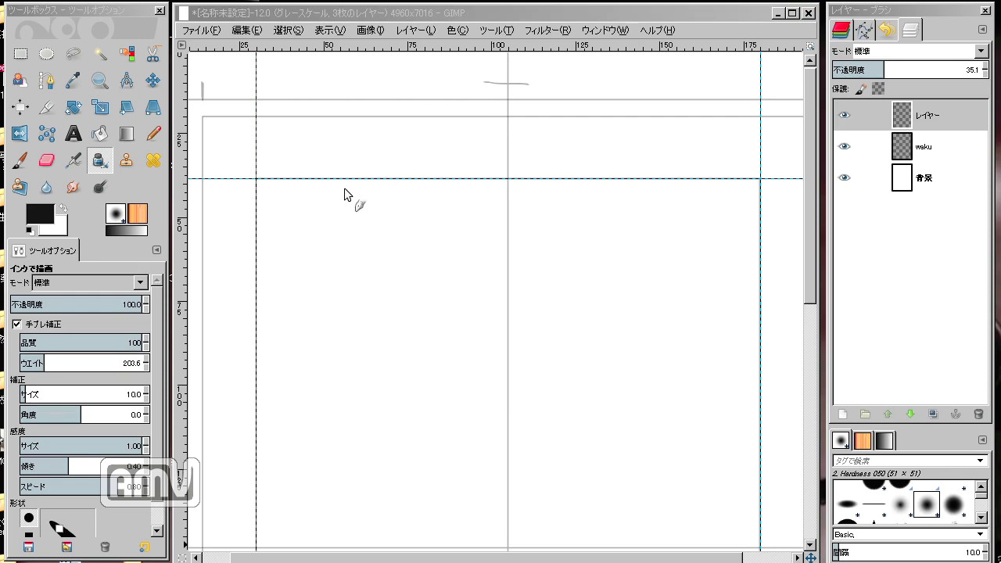
{"action": "left_click", "coordinate": [935, 118]}
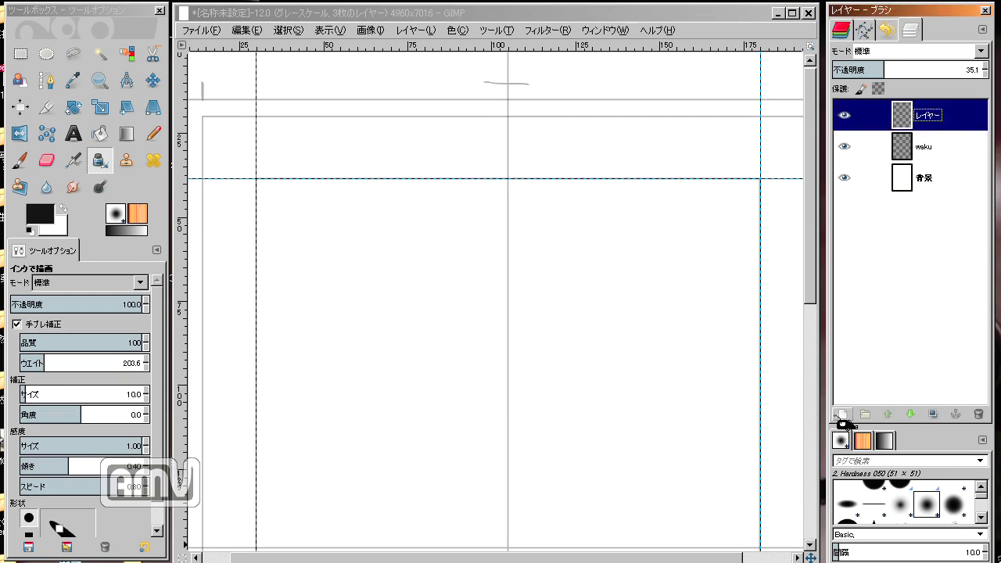
{"action": "left_click", "coordinate": [842, 414]}
{"action": "left_click", "coordinate": [845, 532]}
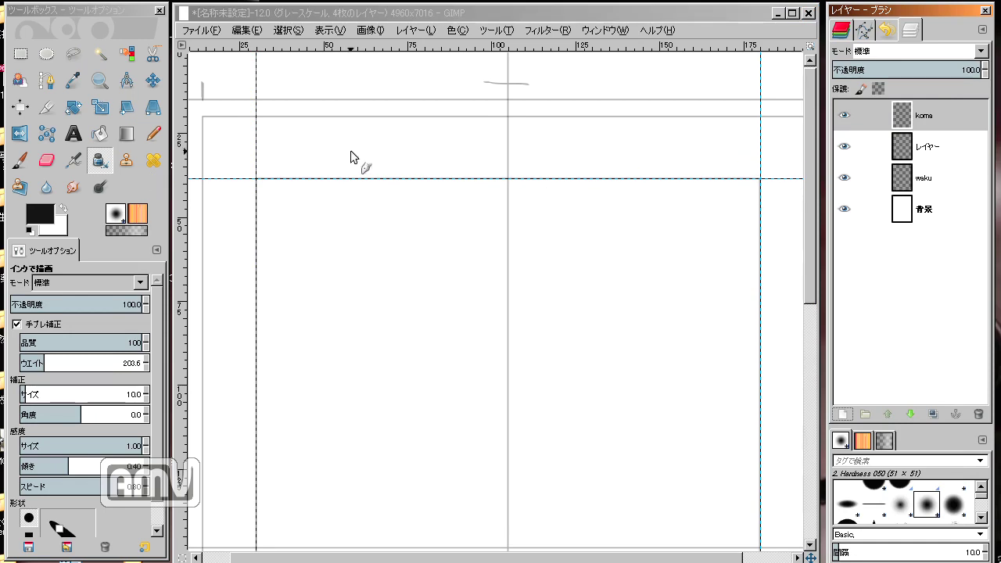
{"action": "scroll", "coordinate": [350, 152], "scroll_direction": "up", "scroll_amount": 2, "text": "ctrl"}
{"action": "scroll", "coordinate": [345, 180], "scroll_direction": "up", "scroll_amount": 2, "text": "ctrl"}
{"action": "scroll", "coordinate": [346, 193], "scroll_direction": "up", "scroll_amount": 1, "text": "ctrl"}
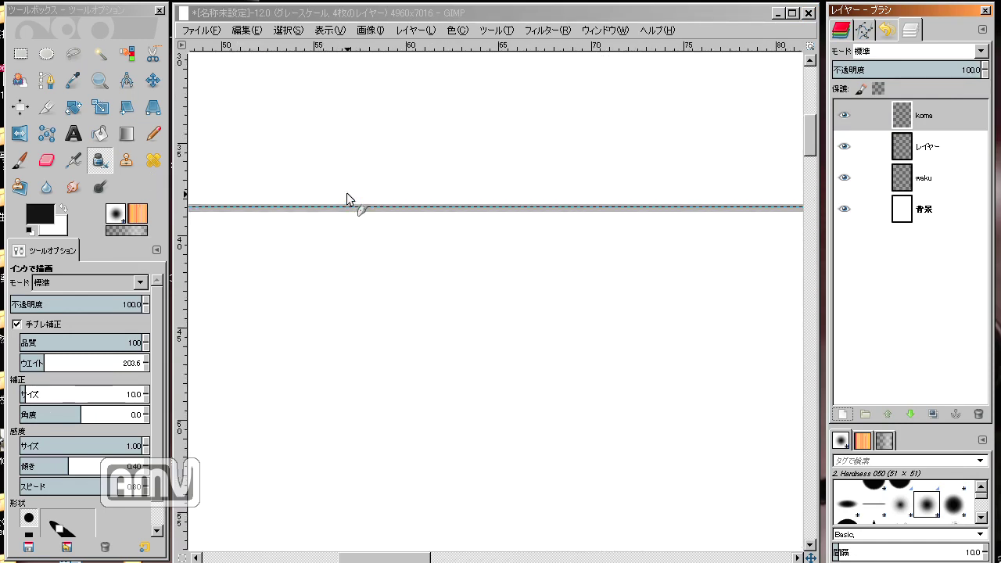
- Ink test strokes along the horizontal guide to check snapping
{"action": "left_click", "coordinate": [72, 160]}
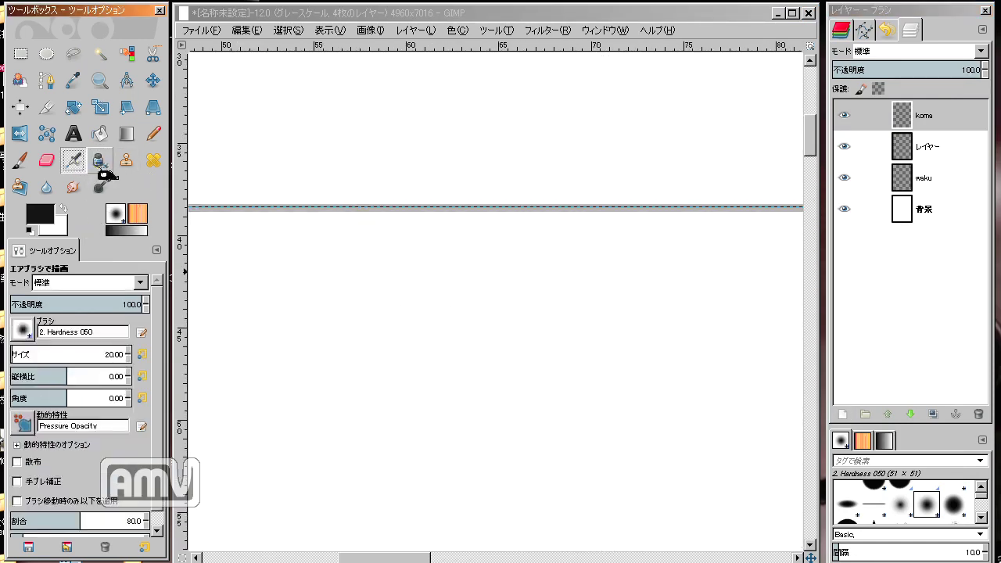
{"action": "left_click", "coordinate": [99, 160]}
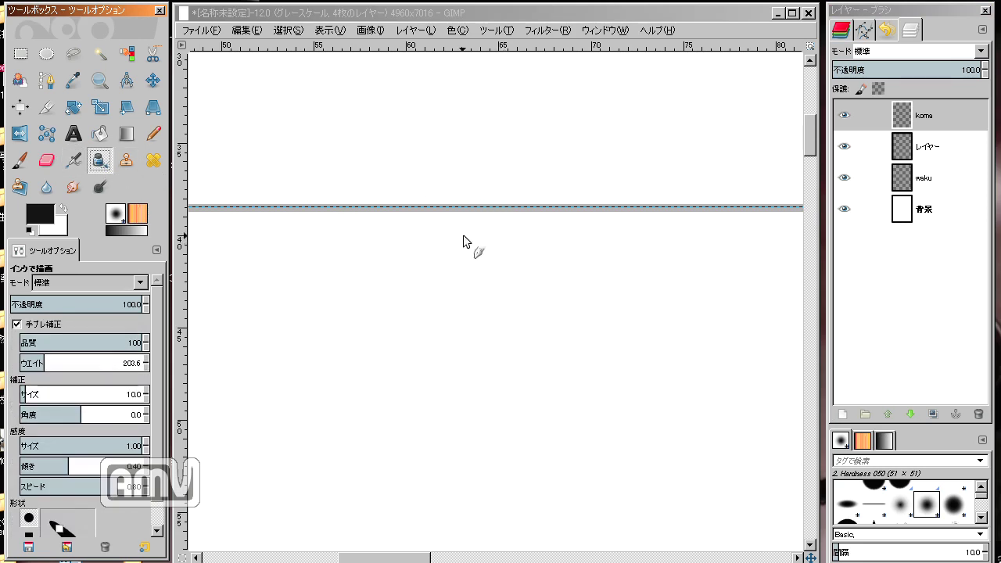
{"action": "left_click_drag", "start_coordinate": [501, 205], "coordinate": [634, 204]}
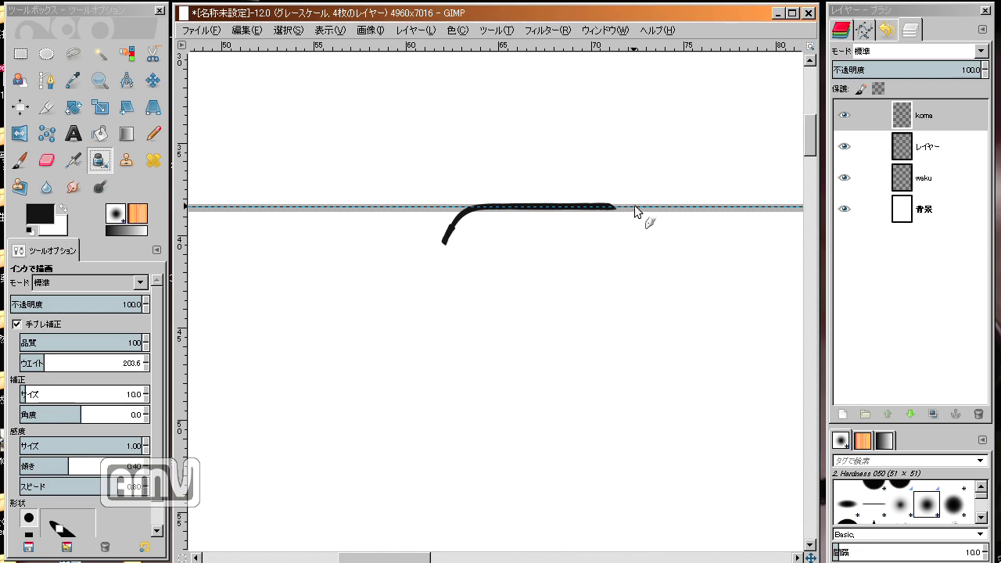
{"action": "mouse_move", "coordinate": [724, 205]}
{"action": "left_mouse_down"}
{"action": "mouse_move", "coordinate": [538, 228]}
{"action": "mouse_move", "coordinate": [521, 216]}
{"action": "mouse_move", "coordinate": [464, 224]}
{"action": "mouse_move", "coordinate": [485, 133]}
{"action": "mouse_move", "coordinate": [442, 174]}
{"action": "mouse_move", "coordinate": [335, 235]}
{"action": "mouse_move", "coordinate": [261, 264]}
{"action": "mouse_move", "coordinate": [250, 230]}
{"action": "left_mouse_up"}
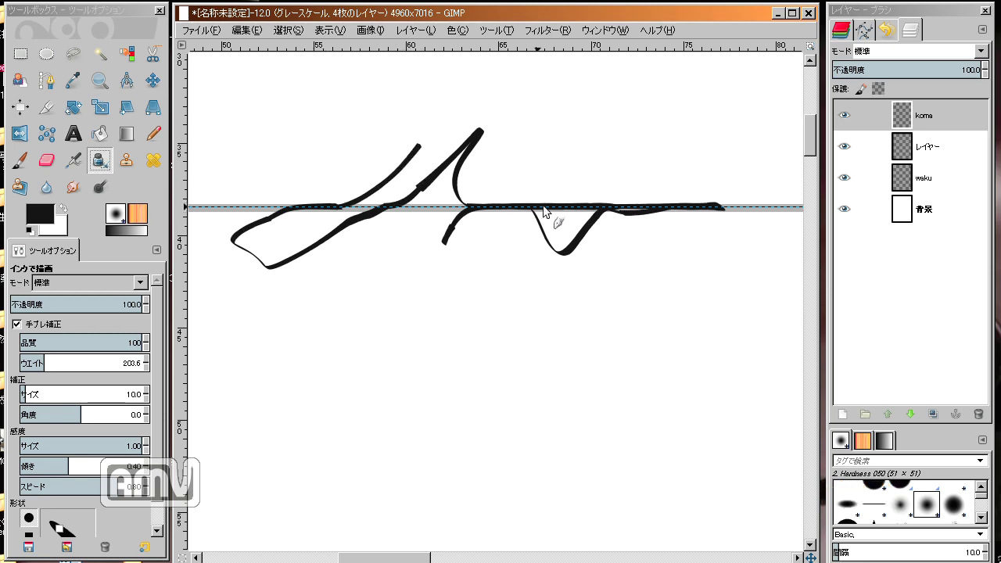
{"action": "mouse_move", "coordinate": [708, 154]}
{"action": "left_mouse_down"}
{"action": "mouse_move", "coordinate": [660, 244]}
{"action": "mouse_move", "coordinate": [770, 170]}
{"action": "mouse_move", "coordinate": [599, 218]}
{"action": "mouse_move", "coordinate": [480, 217]}
{"action": "mouse_move", "coordinate": [420, 231]}
{"action": "left_mouse_up"}
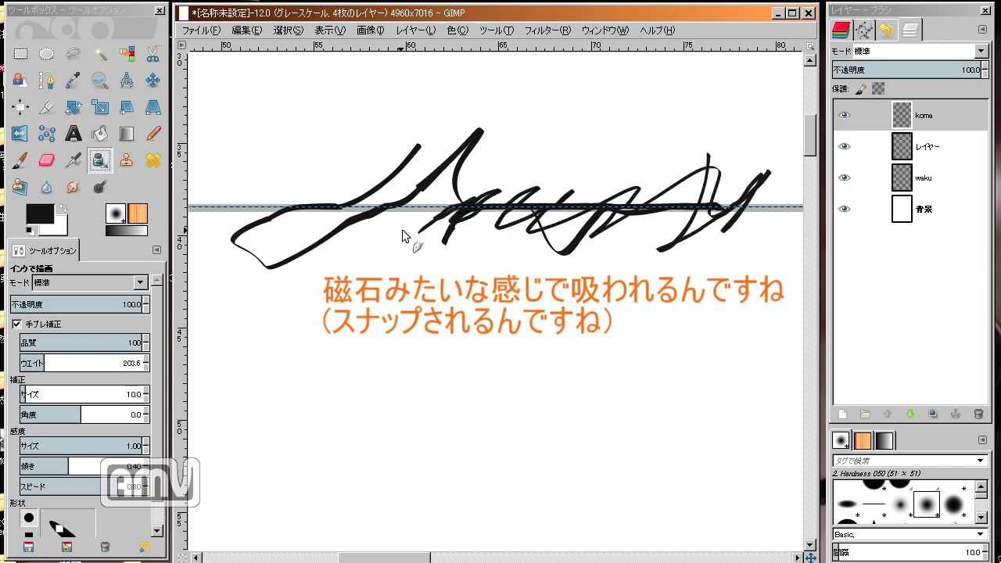
{"action": "left_click_drag", "start_coordinate": [422, 559], "coordinate": [476, 557]}
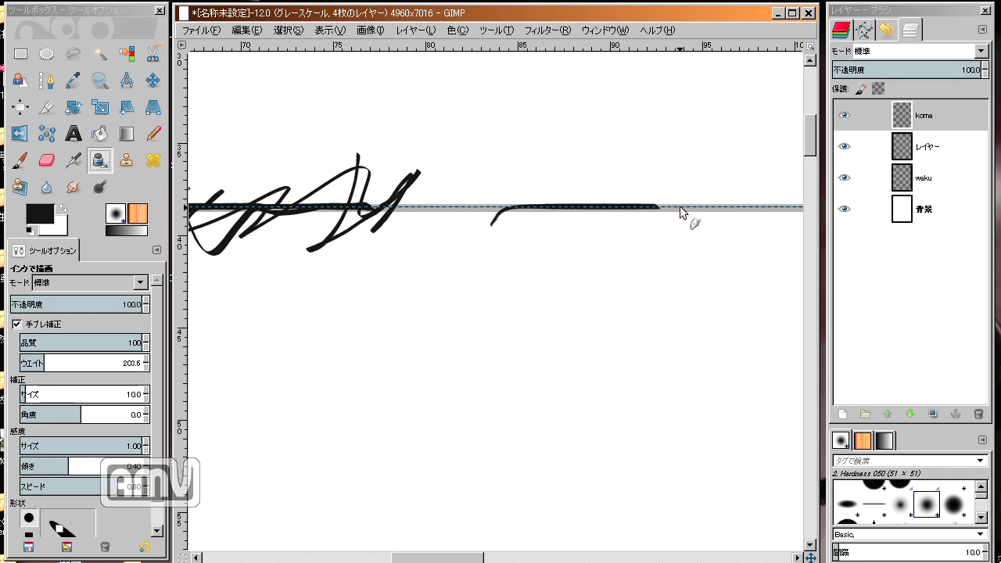
{"action": "left_click_drag", "start_coordinate": [434, 558], "coordinate": [406, 559]}
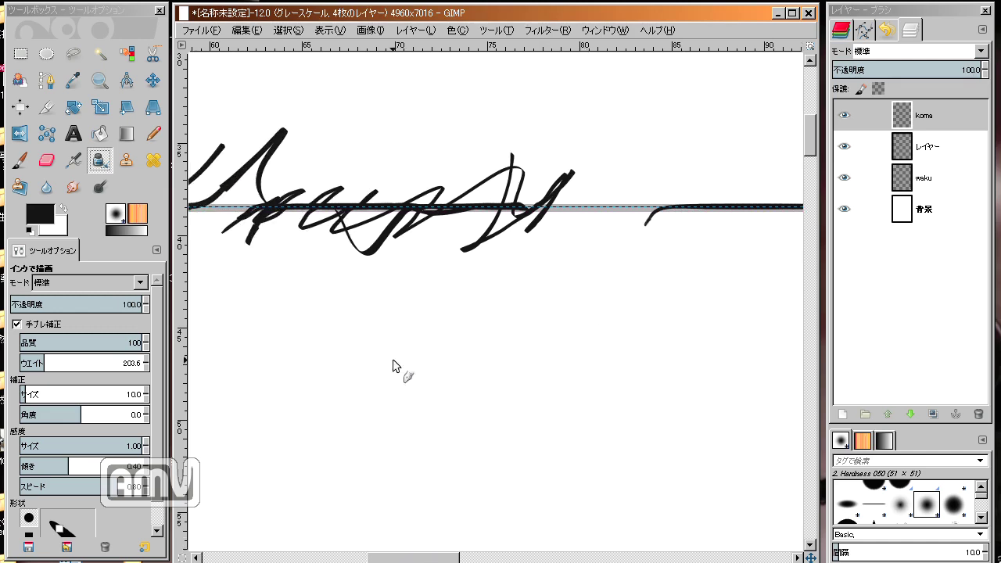
- Undo all the test ink strokes with Edit > Undo
{"action": "left_click", "coordinate": [247, 30]}
{"action": "left_click", "coordinate": [301, 47]}
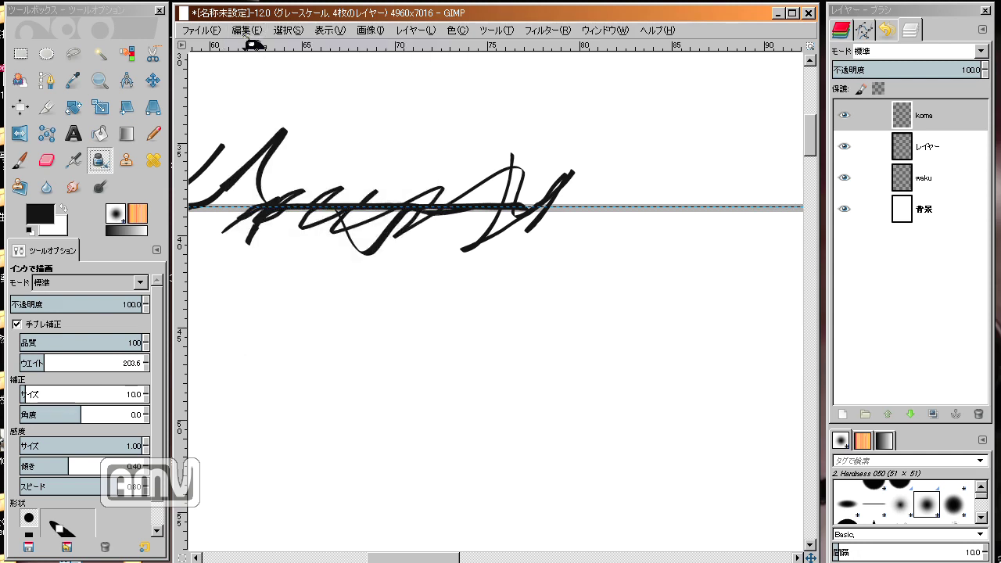
{"action": "left_click", "coordinate": [246, 30]}
{"action": "left_click", "coordinate": [255, 48]}
{"action": "left_click", "coordinate": [246, 29]}
{"action": "left_click", "coordinate": [301, 47]}
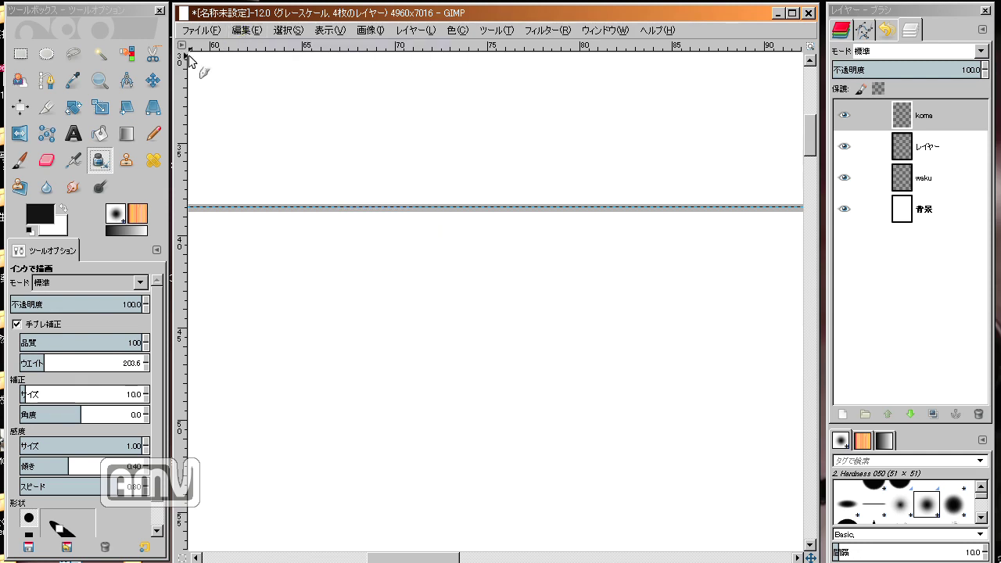
- Zoom out and scroll around to view more of the page
{"action": "key", "text": "minus"}
{"action": "scroll", "coordinate": [188, 55], "scroll_direction": "down", "scroll_amount": 1}
{"action": "scroll", "coordinate": [347, 230], "scroll_direction": "up", "scroll_amount": 2}
{"action": "scroll", "coordinate": [346, 230], "scroll_direction": "left", "scroll_amount": 3}
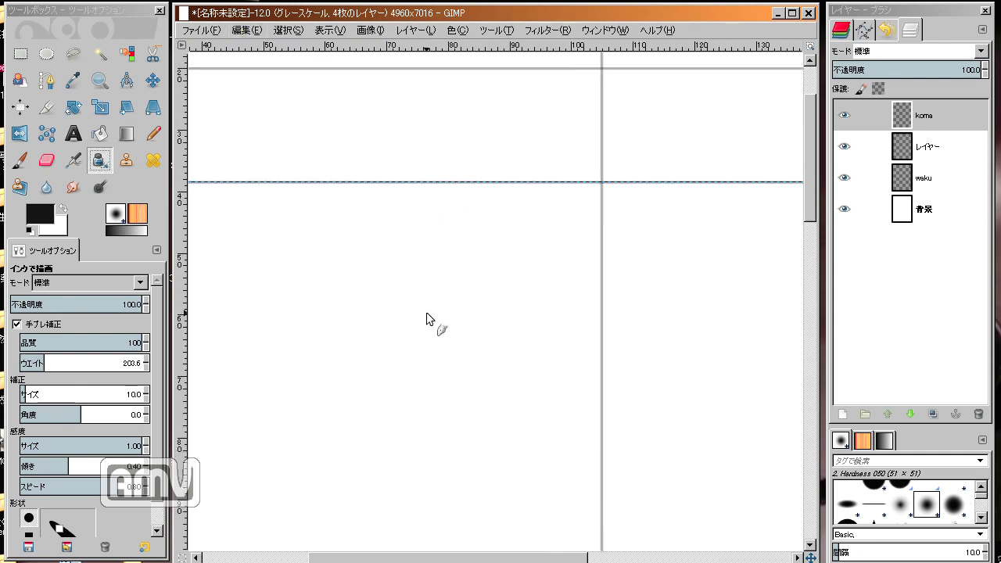
{"action": "scroll", "coordinate": [339, 190], "scroll_direction": "down", "scroll_amount": 1}
{"action": "scroll", "coordinate": [339, 190], "scroll_direction": "down", "scroll_amount": 1}
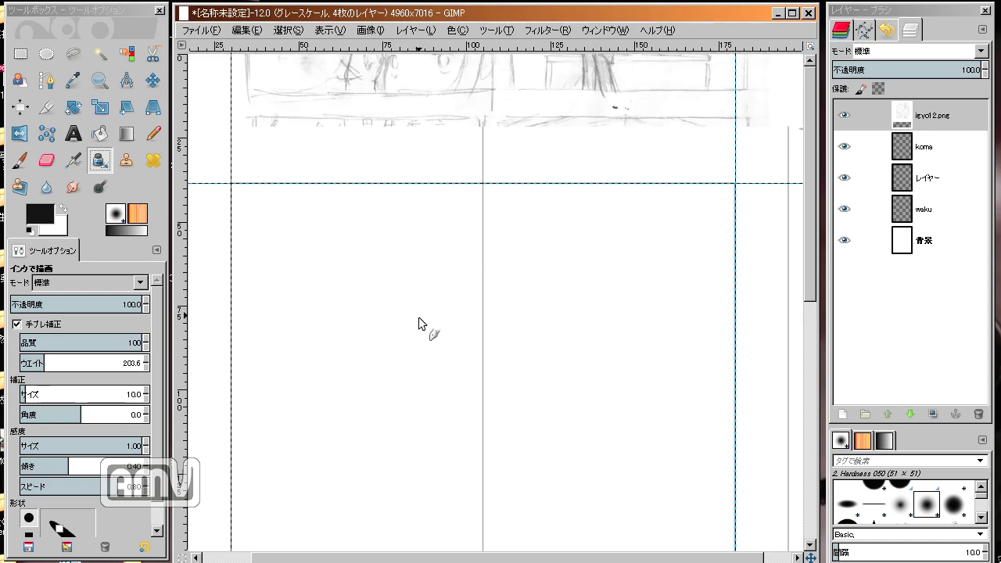
{"action": "key", "text": "minus"}
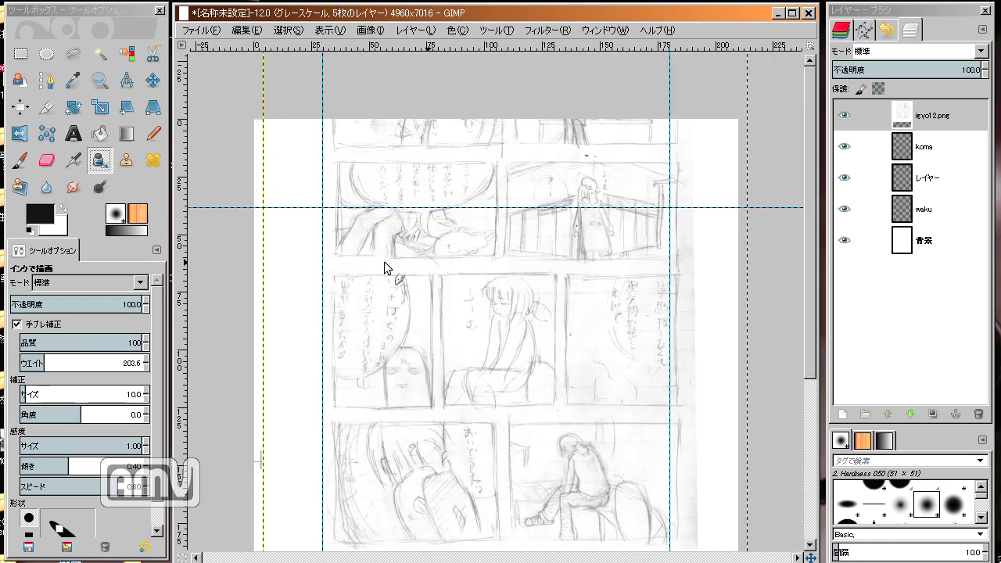
{"action": "key", "text": "minus"}
- Move the pencil sketch layer down into alignment over the page frame
{"action": "left_click", "coordinate": [22, 54]}
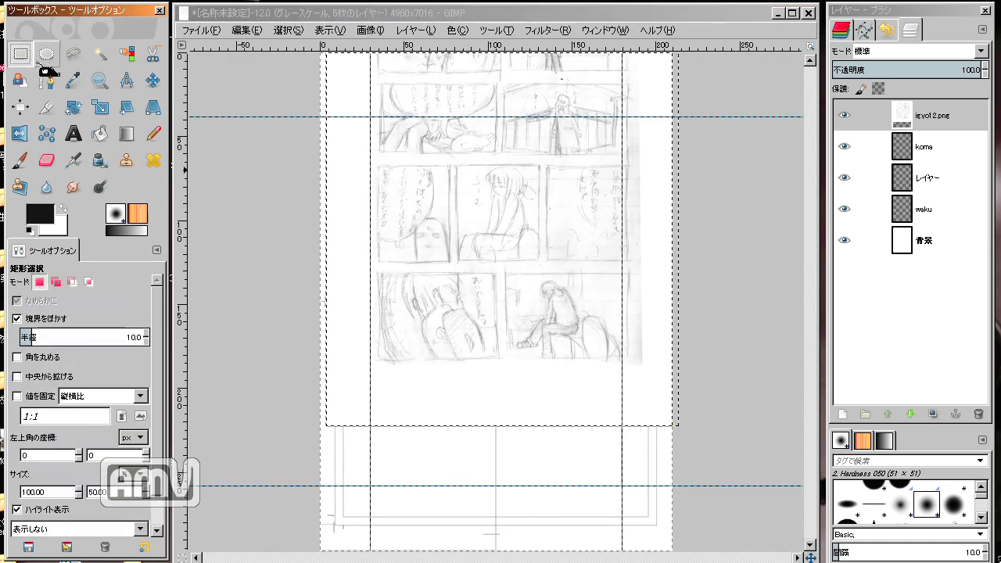
{"action": "left_click", "coordinate": [152, 80]}
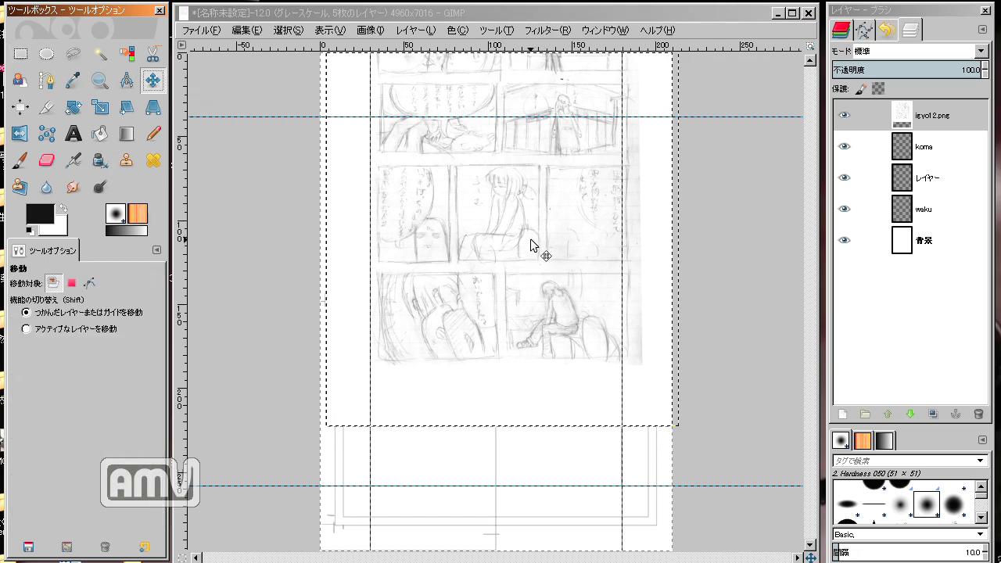
{"action": "mouse_move", "coordinate": [530, 238]}
{"action": "left_mouse_down"}
{"action": "mouse_move", "coordinate": [530, 365]}
{"action": "mouse_move", "coordinate": [541, 323]}
{"action": "left_mouse_up"}
{"action": "key", "text": "minus"}
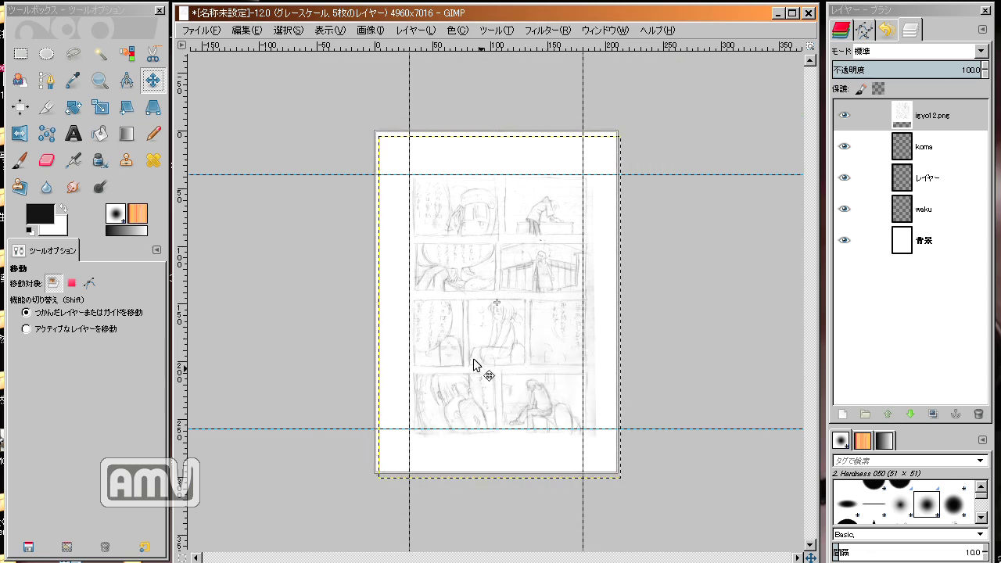
{"action": "left_click_drag", "start_coordinate": [474, 359], "coordinate": [475, 362]}
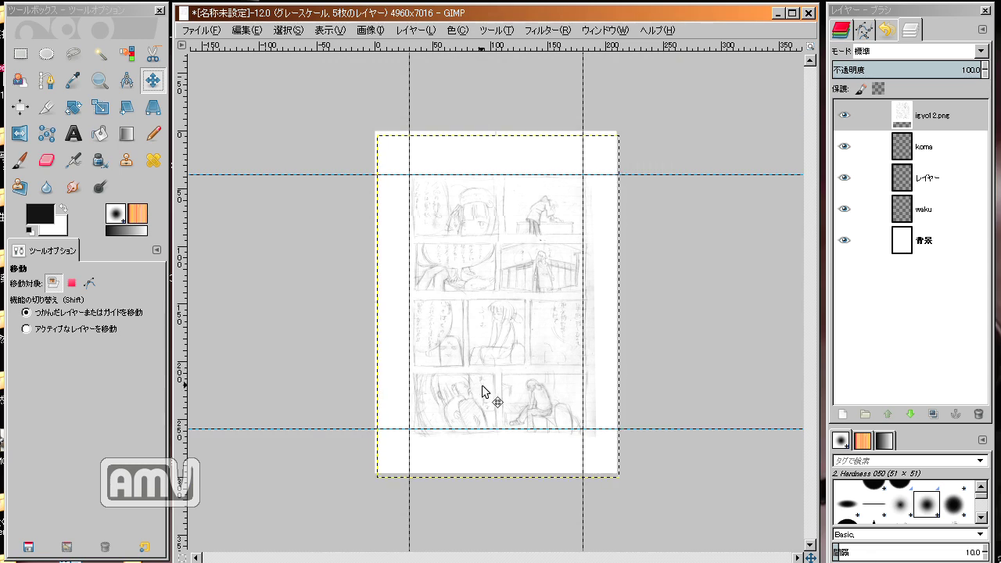
{"action": "scroll", "coordinate": [490, 300], "scroll_direction": "up", "scroll_amount": 2}
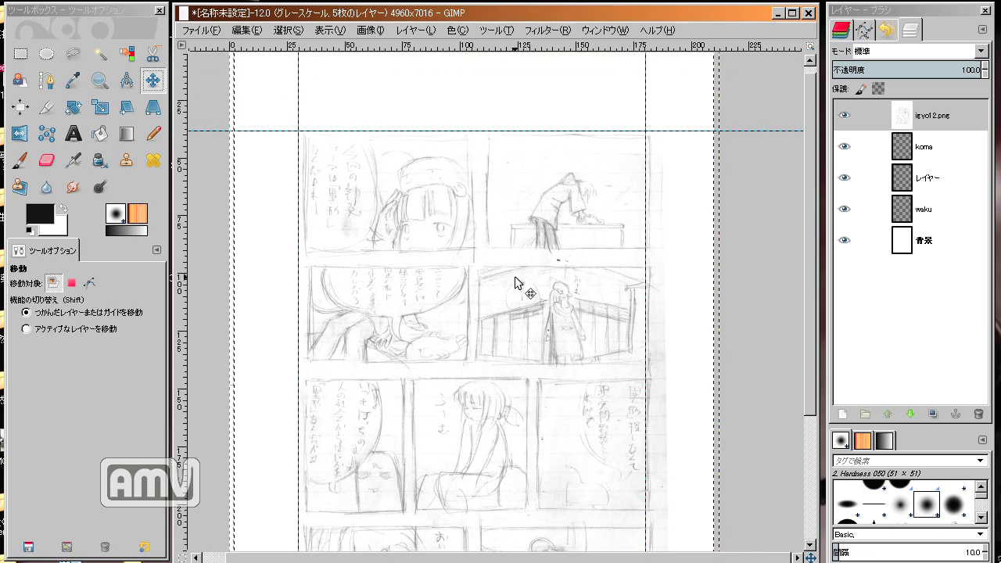
- Raise koma above the sketch and set the sketch's opacity to 78.0
{"action": "left_click_drag", "start_coordinate": [923, 147], "coordinate": [918, 125]}
{"action": "left_click", "coordinate": [934, 153]}
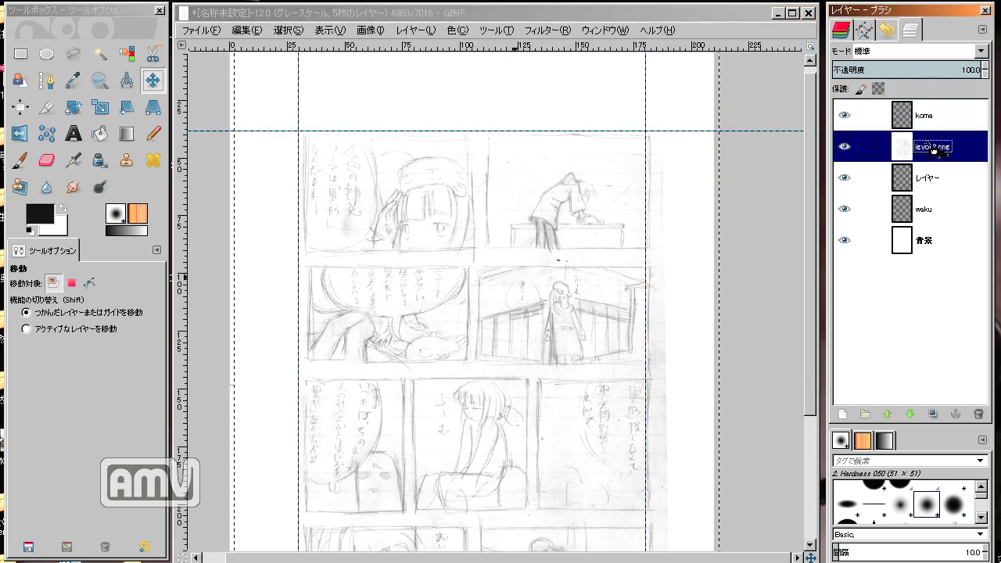
{"action": "left_click_drag", "start_coordinate": [932, 71], "coordinate": [925, 71]}
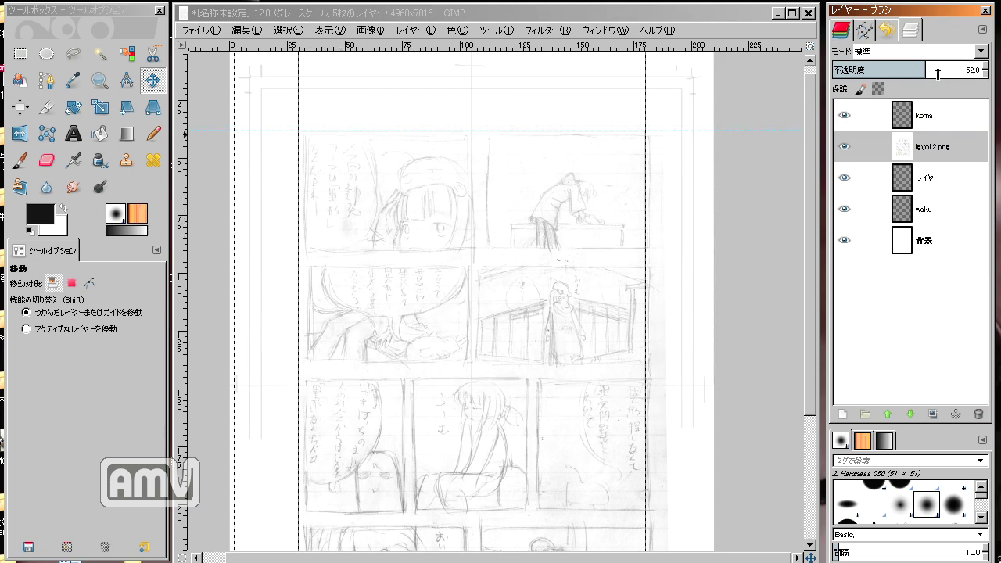
{"action": "left_click_drag", "start_coordinate": [924, 72], "coordinate": [949, 72]}
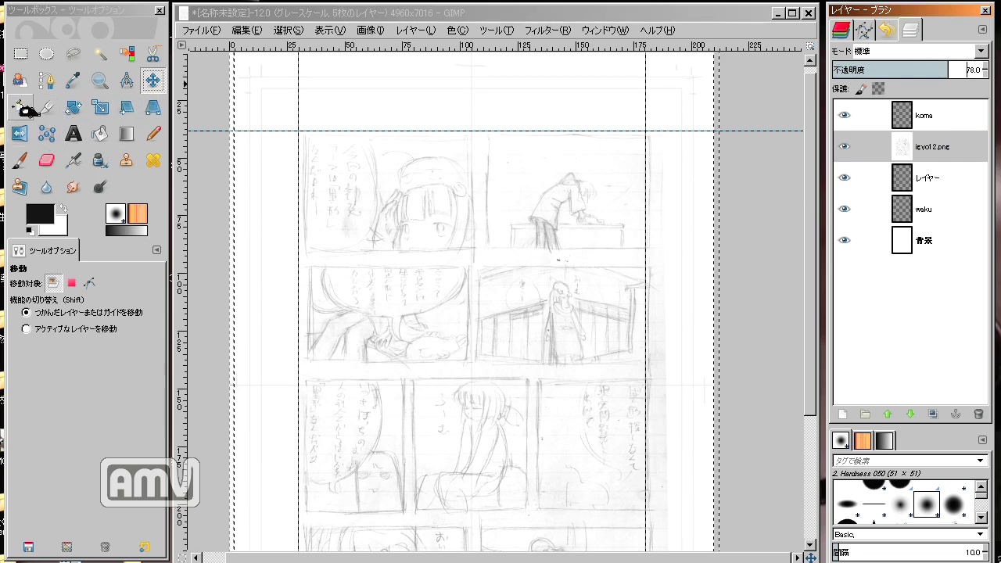
{"action": "key", "text": "plus"}
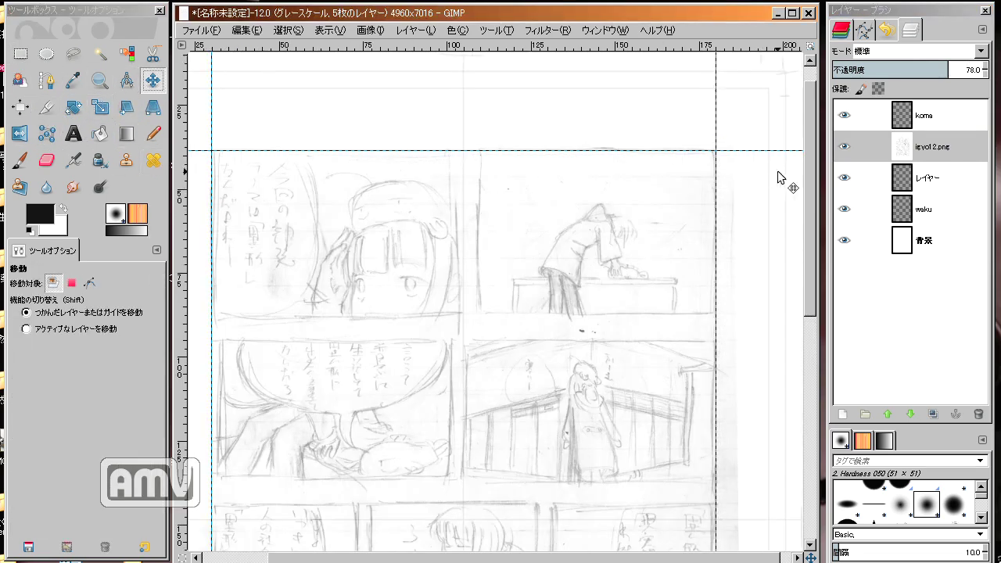
- Place horizontal guides on the first row's bottom edge and the second row's top edge
{"action": "left_click_drag", "start_coordinate": [813, 179], "coordinate": [813, 225]}
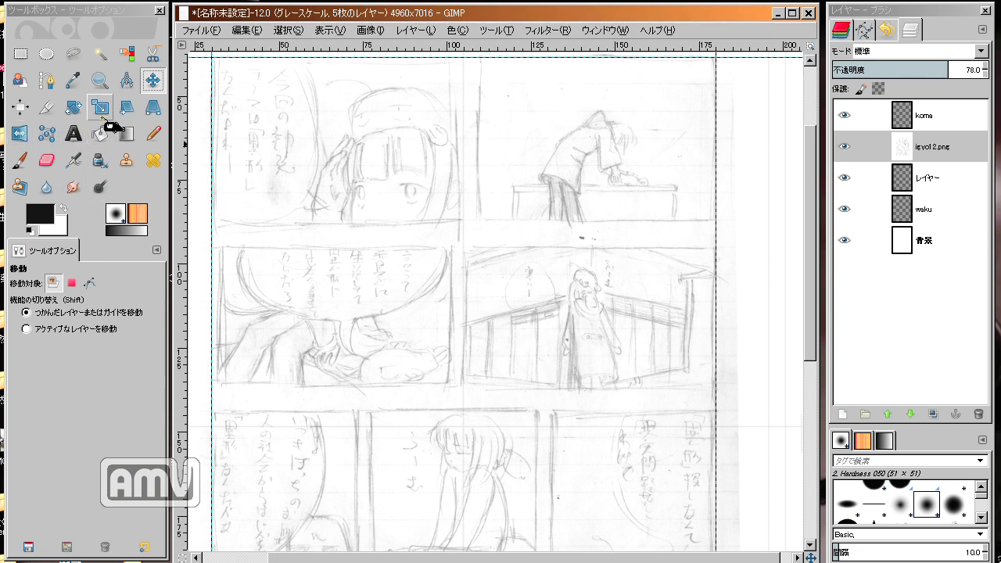
{"action": "left_click", "coordinate": [28, 61]}
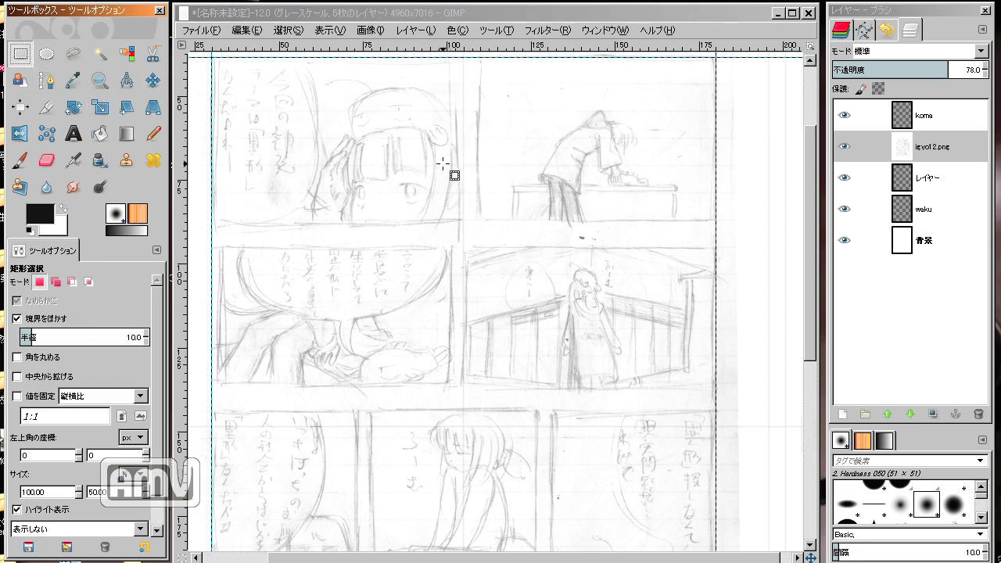
{"action": "left_click", "coordinate": [822, 192]}
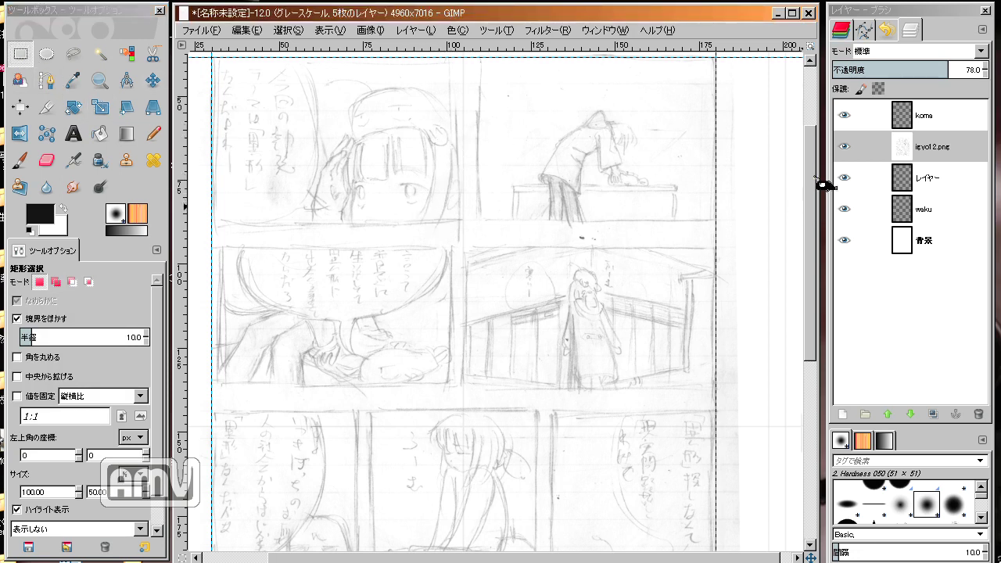
{"action": "scroll", "coordinate": [822, 185], "scroll_direction": "up", "scroll_amount": 2}
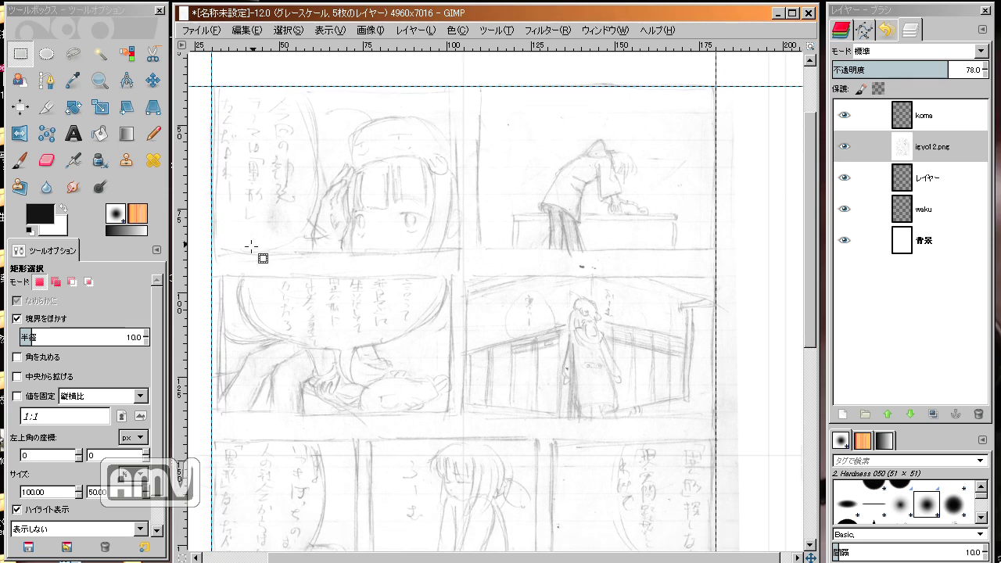
{"action": "left_click_drag", "start_coordinate": [389, 46], "coordinate": [368, 251]}
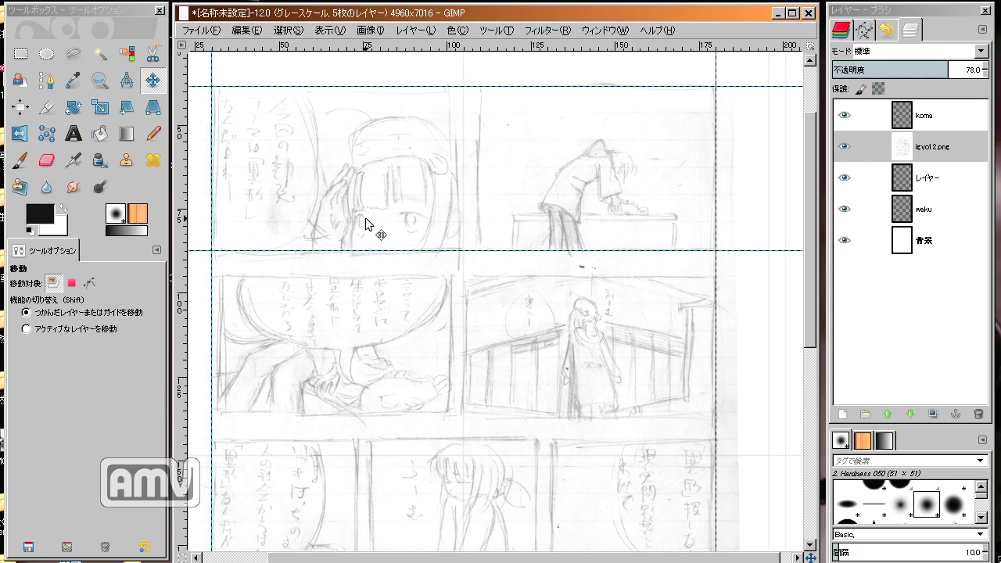
{"action": "left_click_drag", "start_coordinate": [379, 47], "coordinate": [356, 275]}
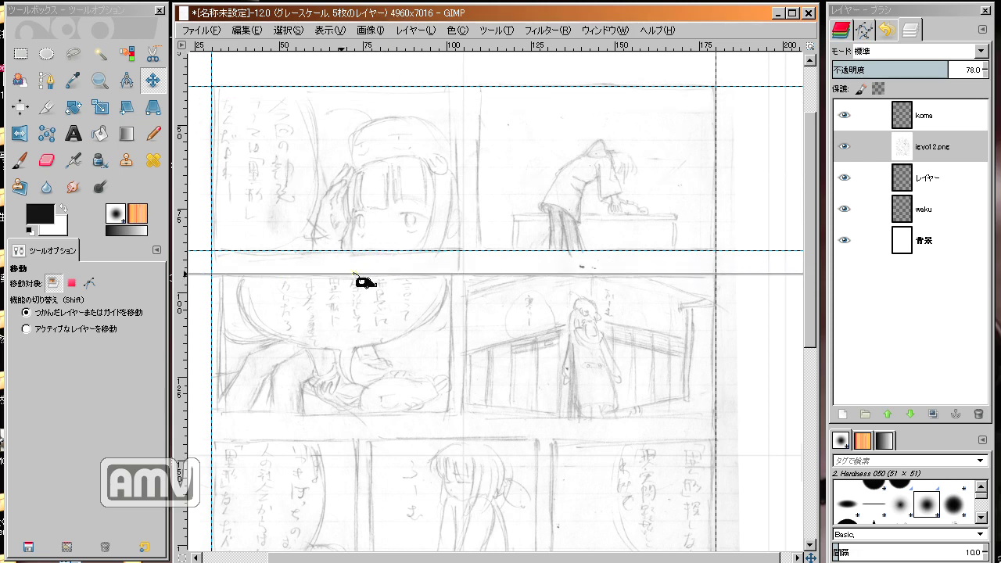
{"action": "left_click_drag", "start_coordinate": [356, 274], "coordinate": [356, 274]}
- Add guides under the second and third rows and above the bottom panel row
{"action": "left_click_drag", "start_coordinate": [813, 253], "coordinate": [811, 327]}
{"action": "left_click_drag", "start_coordinate": [586, 47], "coordinate": [569, 270]}
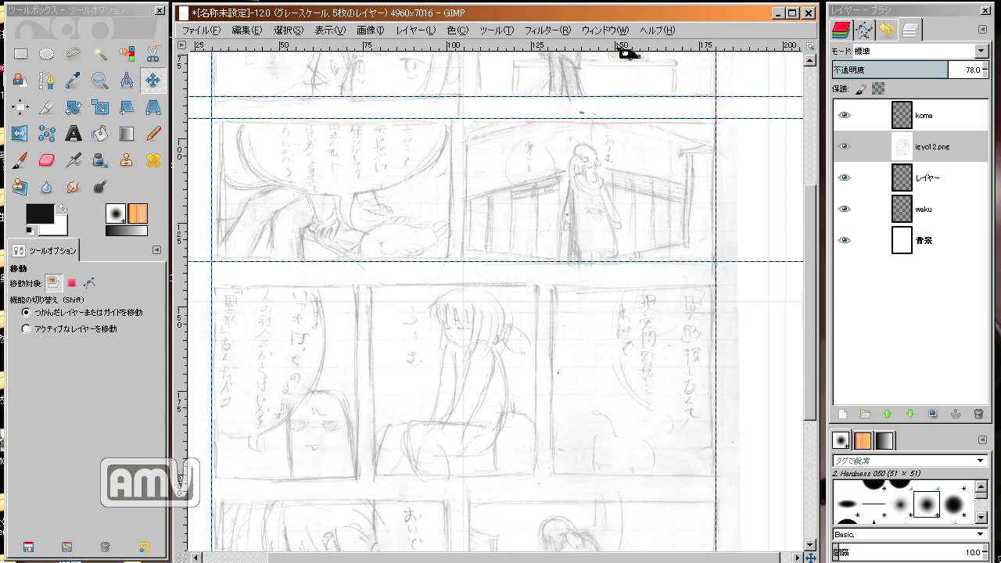
{"action": "left_click_drag", "start_coordinate": [625, 47], "coordinate": [615, 291]}
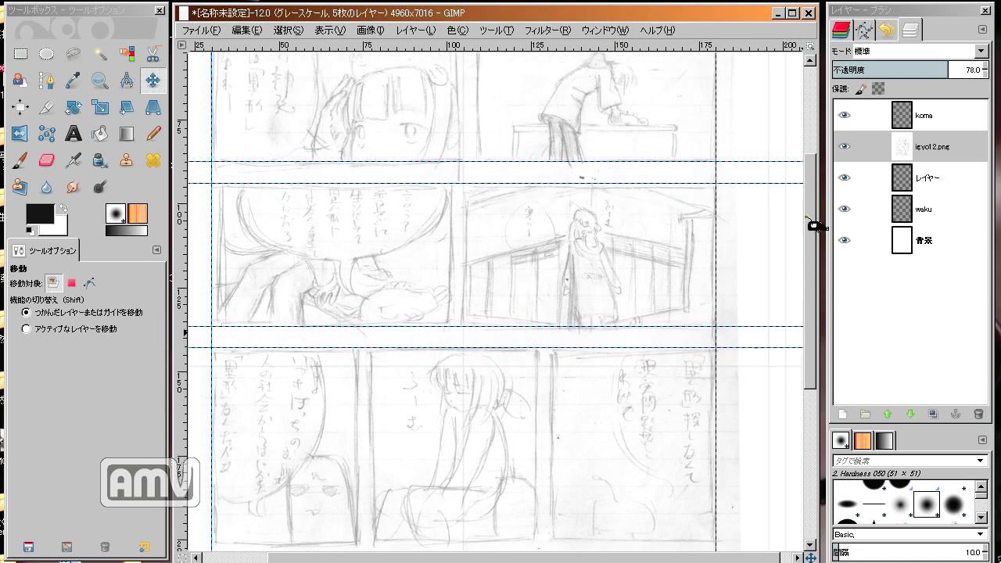
{"action": "left_click_drag", "start_coordinate": [813, 258], "coordinate": [810, 344]}
{"action": "left_click_drag", "start_coordinate": [592, 46], "coordinate": [582, 301]}
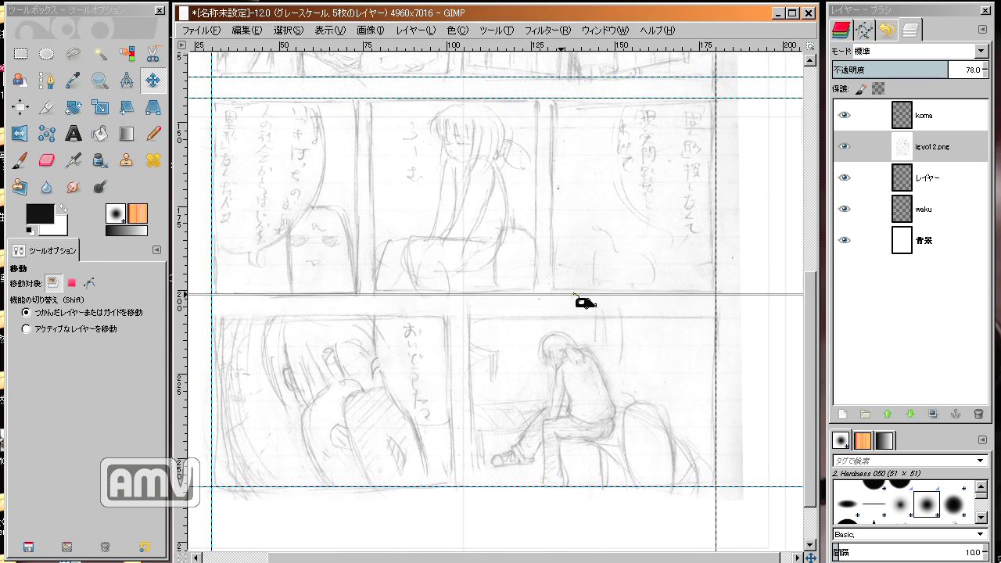
{"action": "left_click_drag", "start_coordinate": [575, 295], "coordinate": [574, 295]}
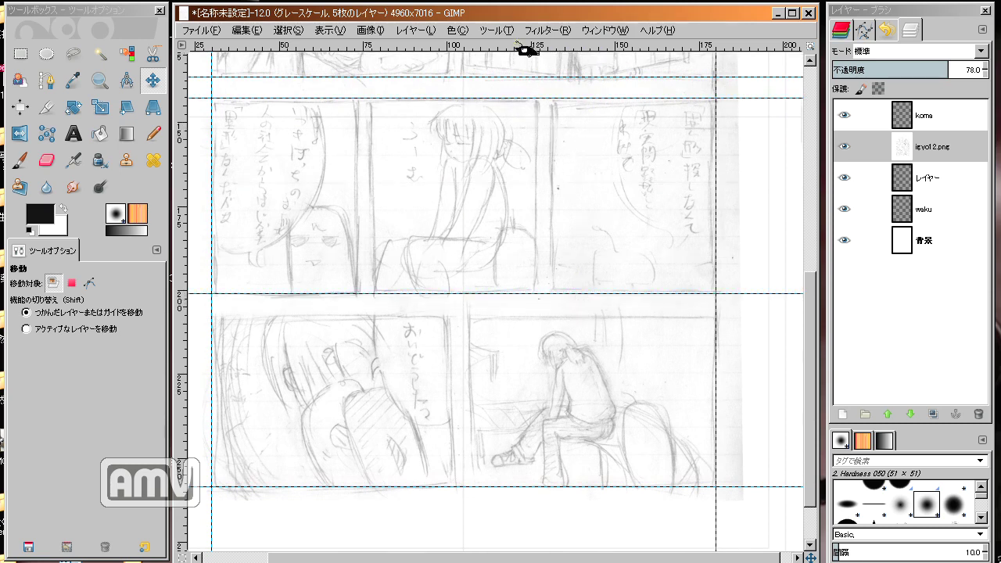
{"action": "mouse_move", "coordinate": [526, 45]}
{"action": "left_mouse_down"}
{"action": "mouse_move", "coordinate": [489, 257]}
{"action": "mouse_move", "coordinate": [490, 313]}
{"action": "mouse_move", "coordinate": [480, 316]}
{"action": "left_mouse_up"}
{"action": "mouse_move", "coordinate": [813, 311]}
{"action": "left_mouse_down"}
{"action": "mouse_move", "coordinate": [826, 71]}
{"action": "mouse_move", "coordinate": [791, 237]}
{"action": "mouse_move", "coordinate": [803, 125]}
{"action": "left_mouse_up"}
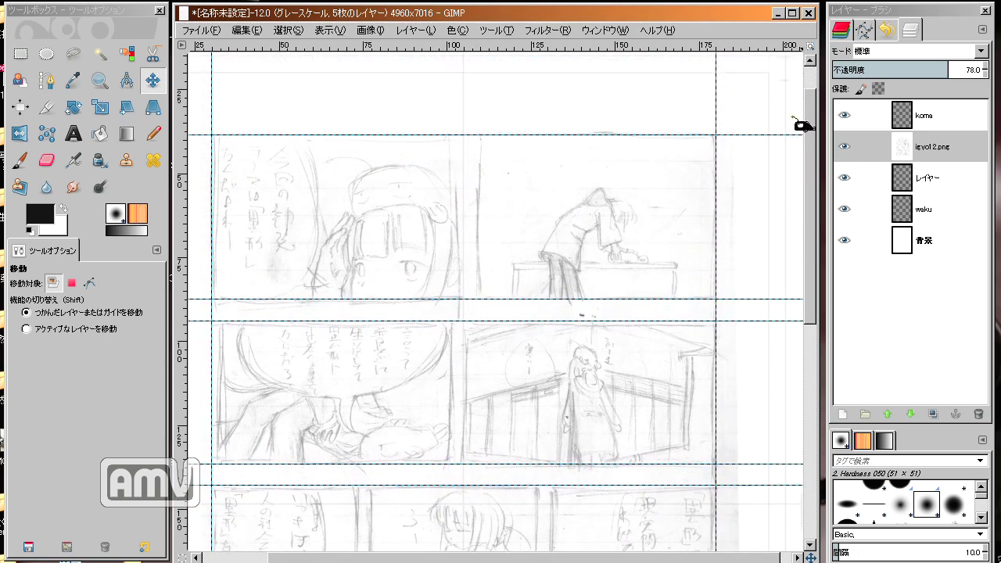
- Rectangle-select the top-right panel, then Shift-add the top-left panel
{"action": "left_click", "coordinate": [20, 53]}
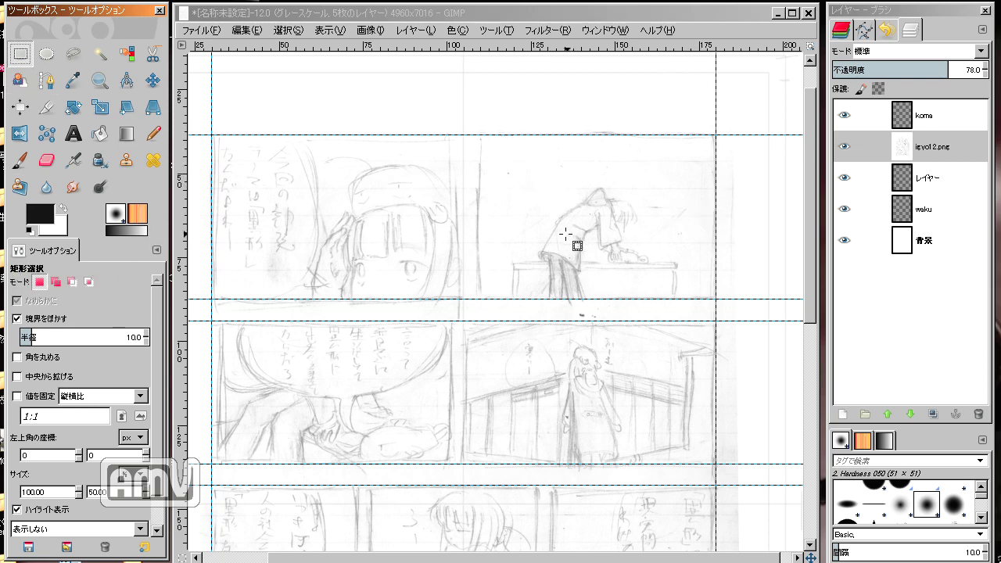
{"action": "left_click_drag", "start_coordinate": [480, 135], "coordinate": [717, 263]}
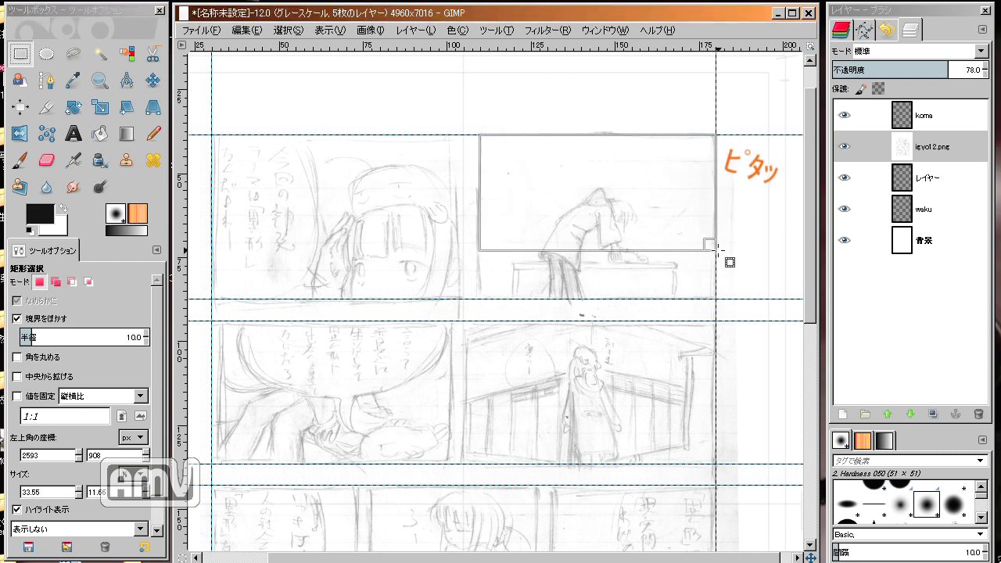
{"action": "left_click_drag", "start_coordinate": [717, 263], "coordinate": [726, 308]}
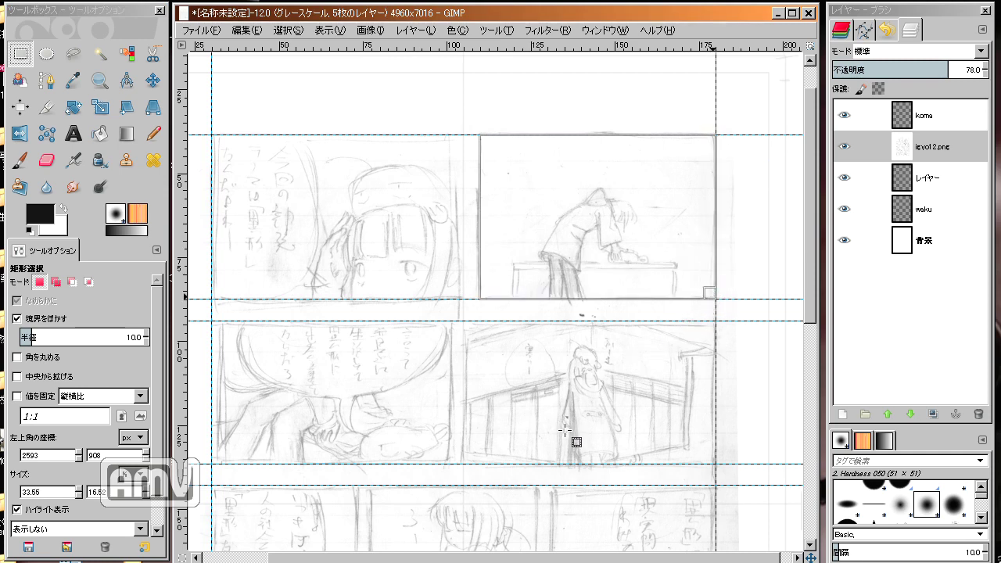
{"action": "left_click", "coordinate": [554, 258]}
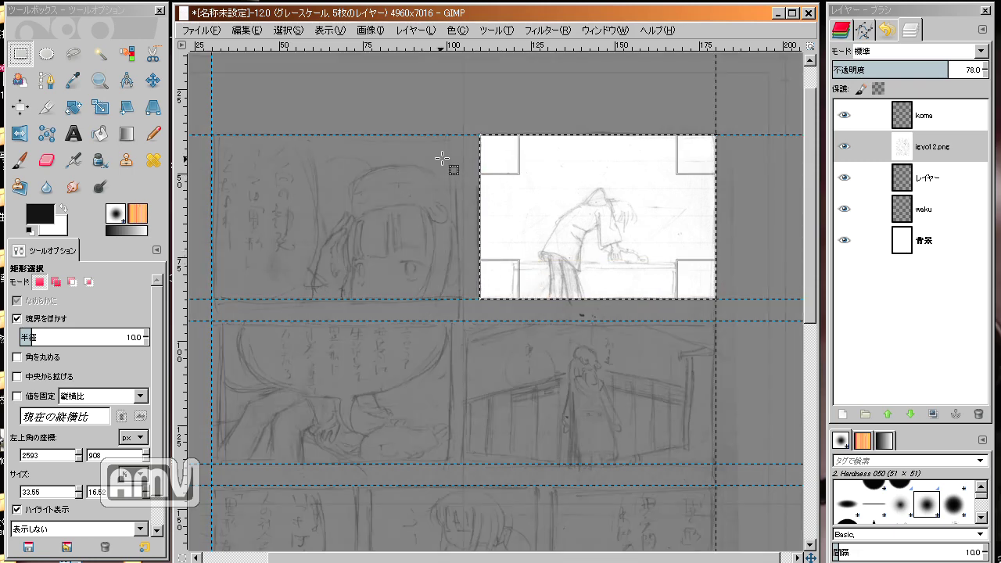
{"action": "key", "text": "shift"}
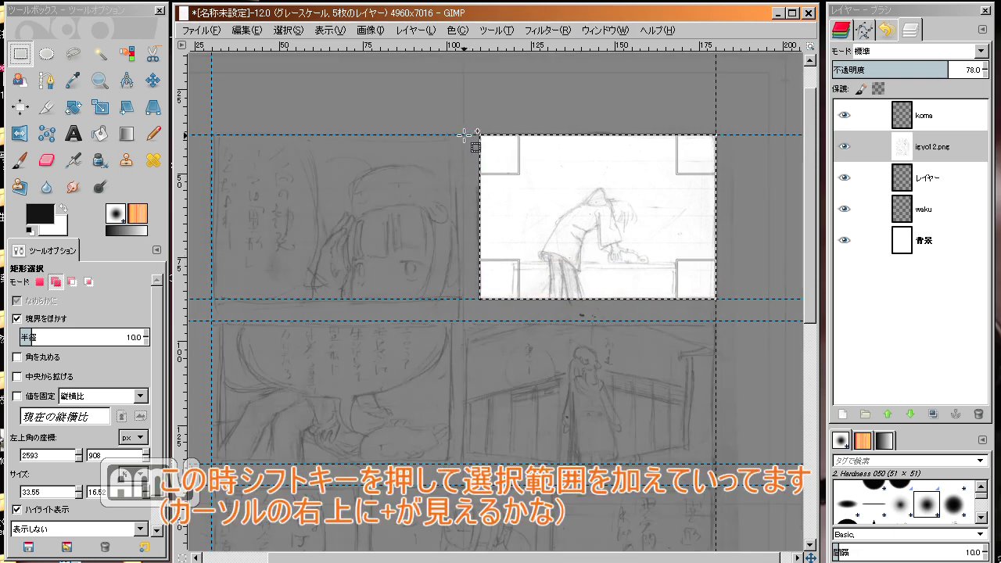
{"action": "left_click_drag", "start_coordinate": [463, 139], "coordinate": [213, 301]}
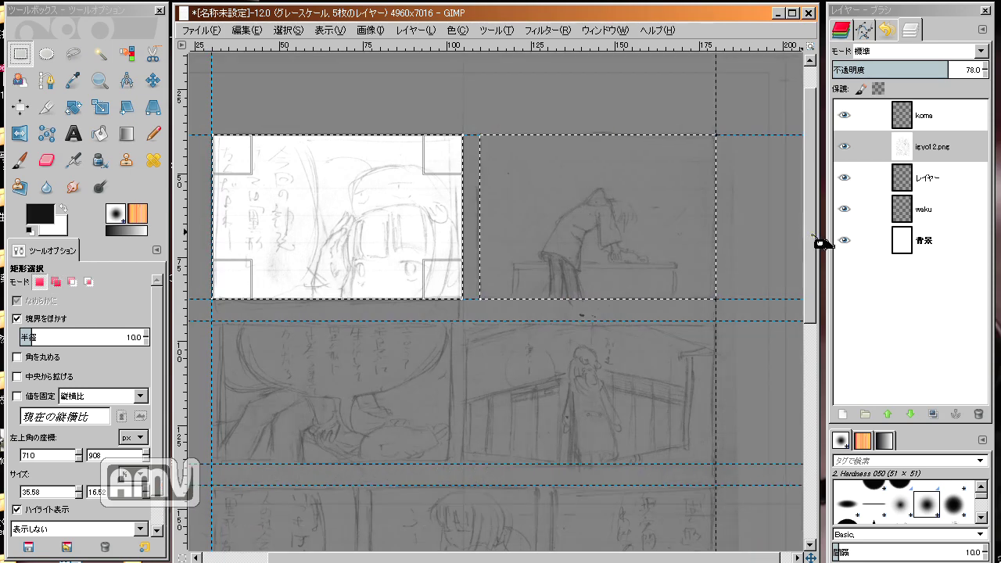
- Add the second row's right and left panels to the selection
{"action": "left_click_drag", "start_coordinate": [817, 242], "coordinate": [812, 311]}
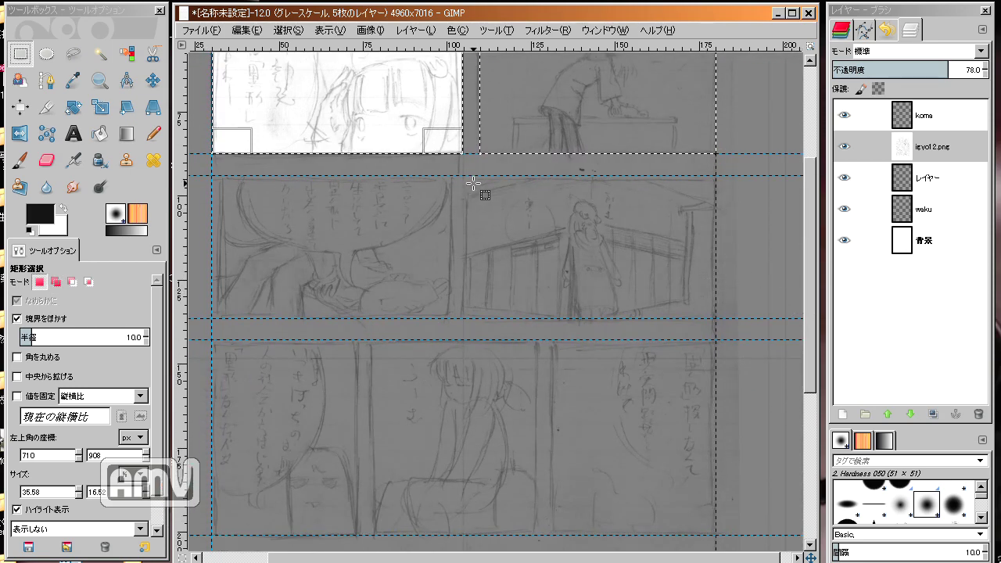
{"action": "mouse_move", "coordinate": [465, 177]}
{"action": "left_mouse_down"}
{"action": "mouse_move", "coordinate": [604, 306]}
{"action": "mouse_move", "coordinate": [706, 322]}
{"action": "left_mouse_up"}
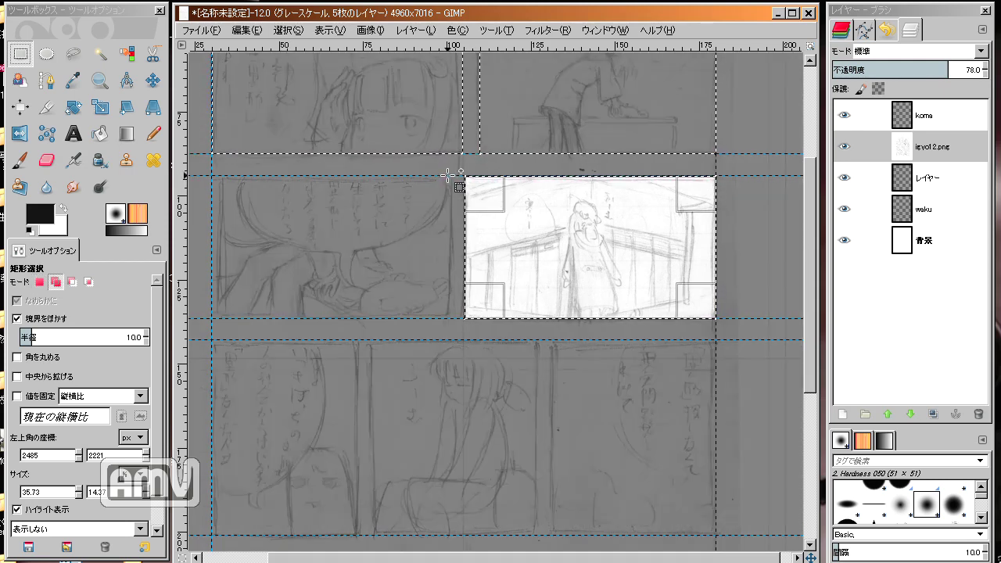
{"action": "mouse_move", "coordinate": [450, 177]}
{"action": "left_mouse_down"}
{"action": "mouse_move", "coordinate": [228, 330]}
{"action": "mouse_move", "coordinate": [213, 319]}
{"action": "left_mouse_up"}
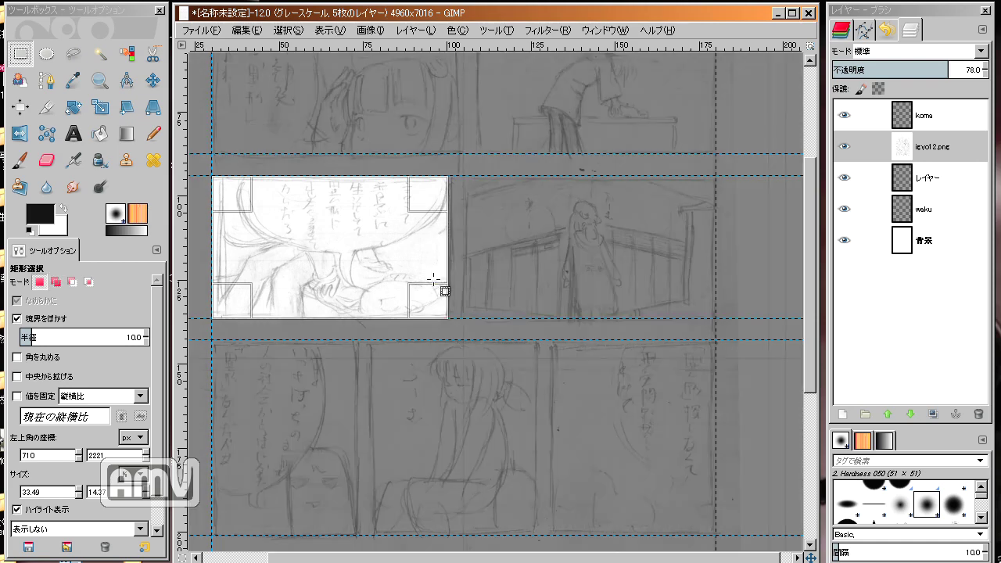
{"action": "left_click_drag", "start_coordinate": [432, 249], "coordinate": [434, 250]}
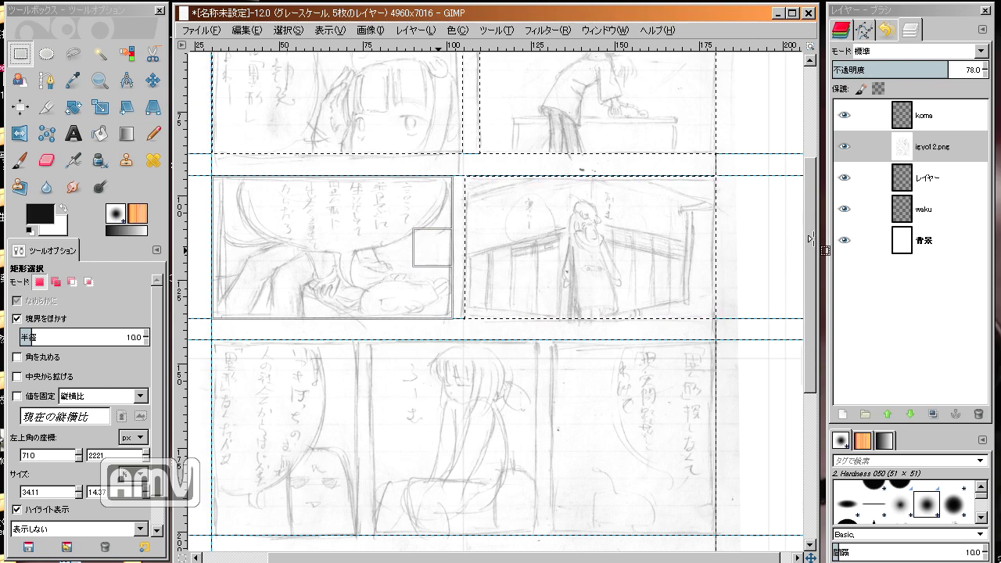
- Add the third row's right and middle panels to the selection
{"action": "scroll", "coordinate": [813, 274], "scroll_direction": "down", "scroll_amount": 3}
{"action": "scroll", "coordinate": [790, 301], "scroll_direction": "down", "scroll_amount": 2}
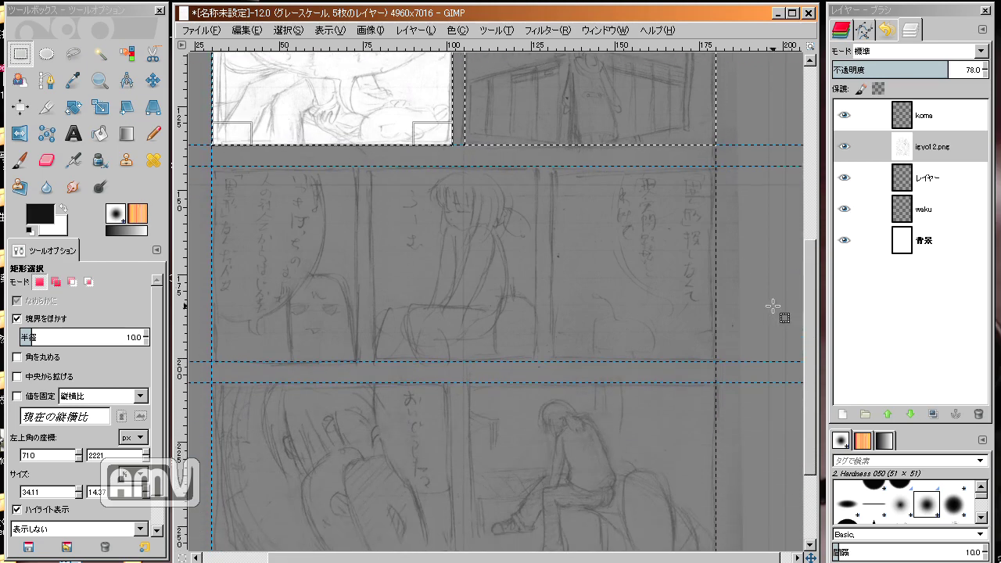
{"action": "key", "text": "shift"}
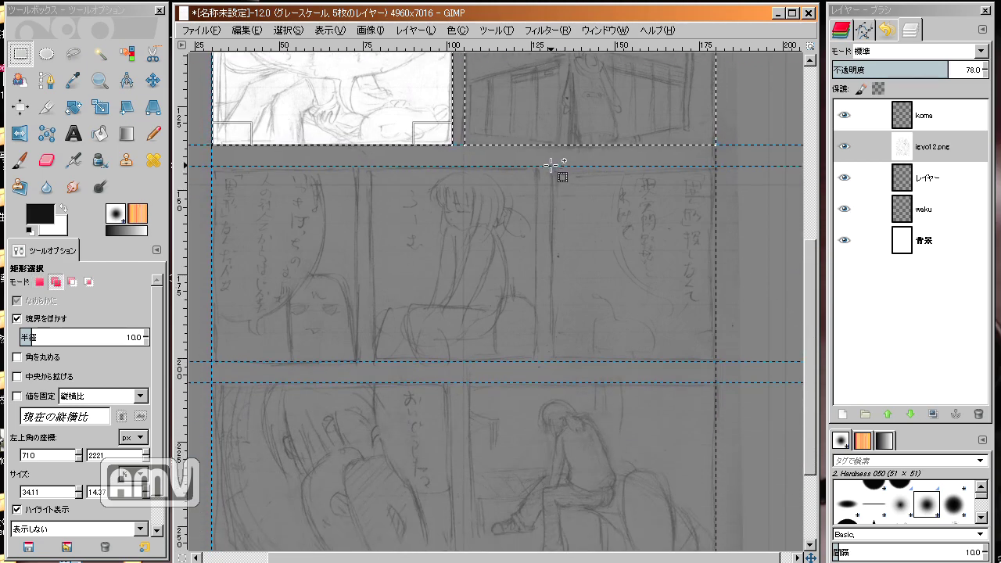
{"action": "left_click_drag", "start_coordinate": [551, 165], "coordinate": [717, 363]}
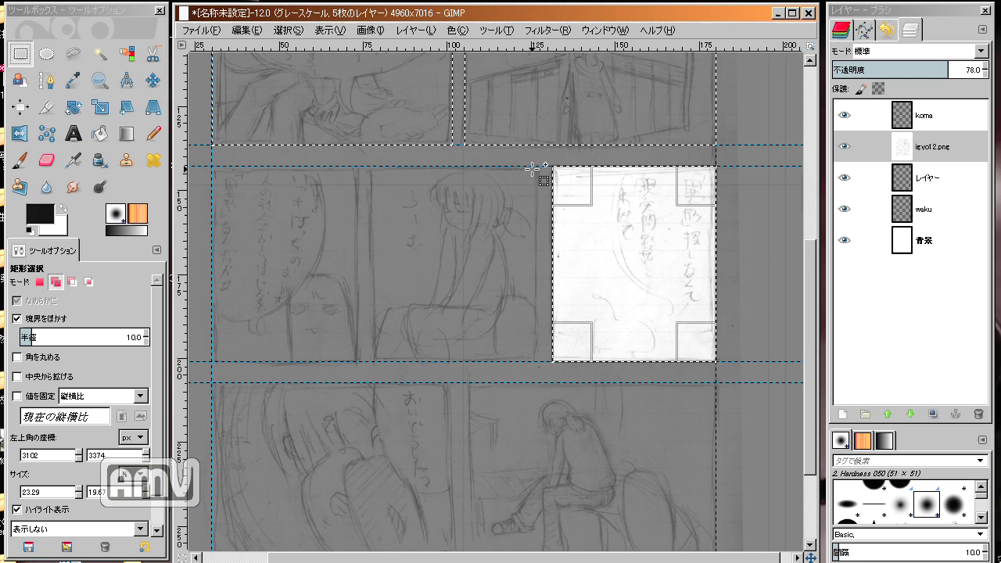
{"action": "mouse_move", "coordinate": [531, 167]}
{"action": "left_mouse_down"}
{"action": "mouse_move", "coordinate": [498, 247]}
{"action": "mouse_move", "coordinate": [382, 361]}
{"action": "left_mouse_up"}
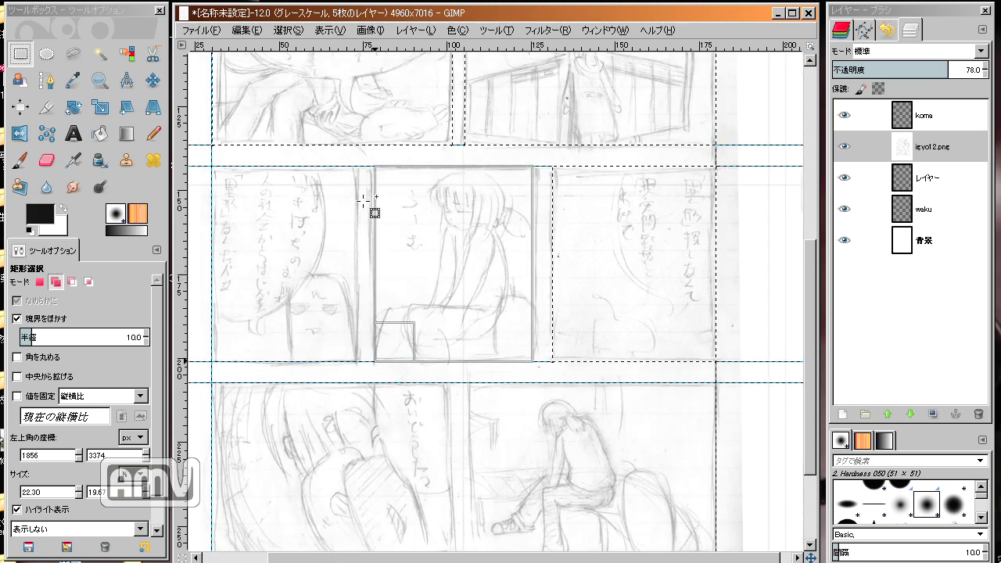
- Select the third row's left panel, nudging the edge onto its border
{"action": "key", "text": "shift"}
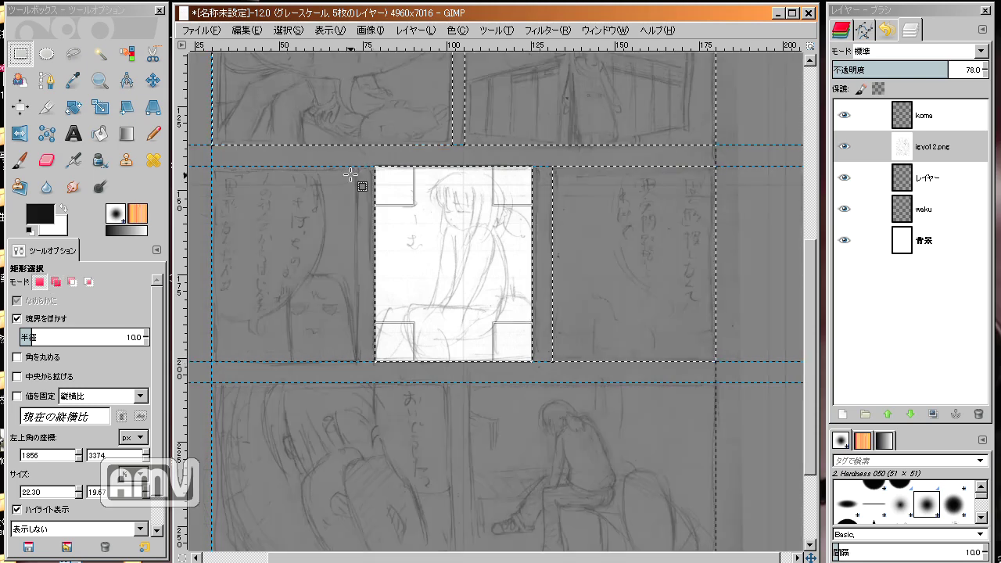
{"action": "mouse_move", "coordinate": [352, 167]}
{"action": "left_mouse_down"}
{"action": "mouse_move", "coordinate": [213, 375]}
{"action": "mouse_move", "coordinate": [213, 359]}
{"action": "left_mouse_up"}
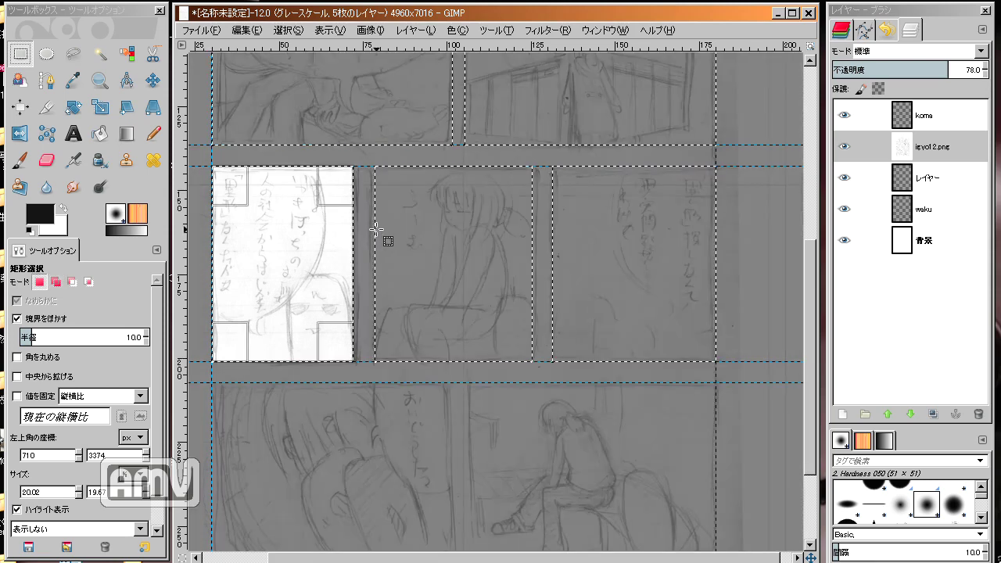
{"action": "left_click_drag", "start_coordinate": [334, 246], "coordinate": [338, 245]}
{"action": "left_click_drag", "start_coordinate": [341, 245], "coordinate": [342, 248]}
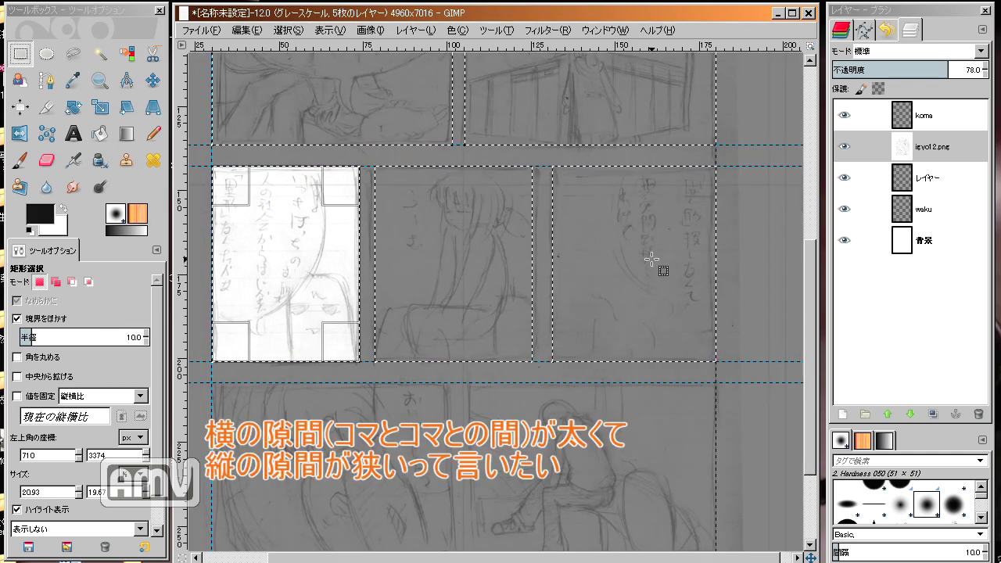
{"action": "left_click_drag", "start_coordinate": [811, 304], "coordinate": [811, 324]}
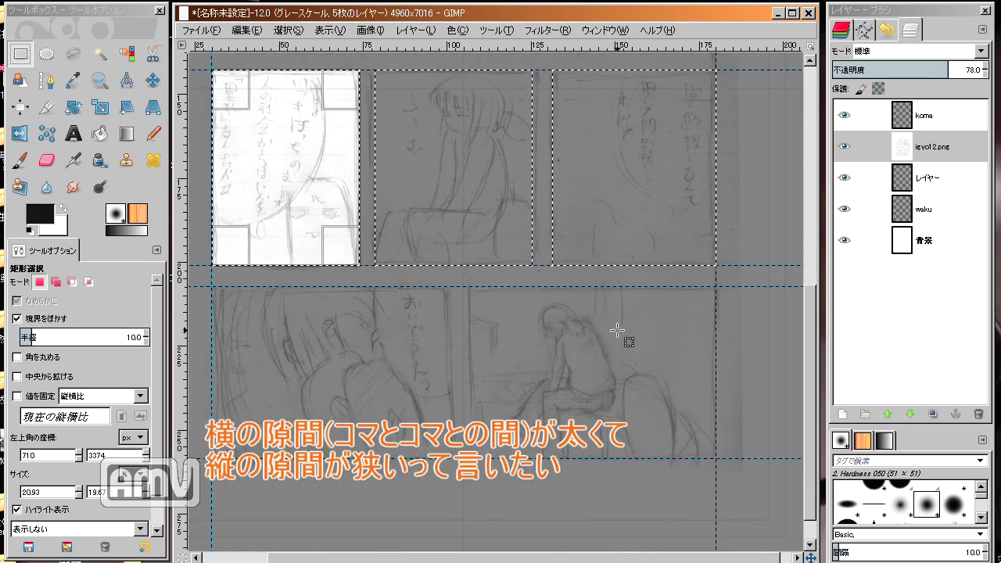
- Add the bottom-right and bottom-left panels to the combined selection
{"action": "key", "text": "shift"}
{"action": "left_click_drag", "start_coordinate": [468, 289], "coordinate": [713, 457]}
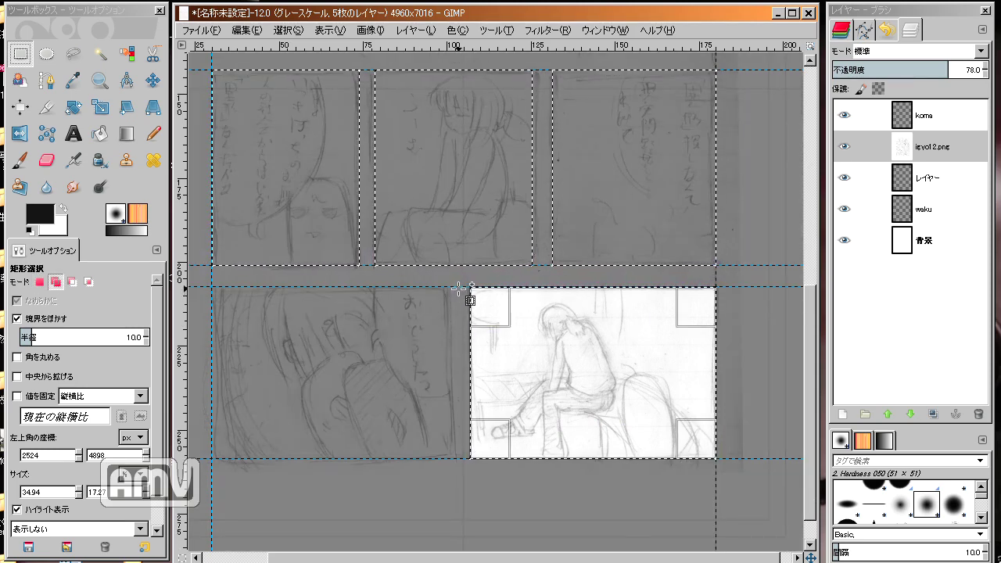
{"action": "mouse_move", "coordinate": [458, 288]}
{"action": "left_mouse_down"}
{"action": "mouse_move", "coordinate": [239, 461]}
{"action": "mouse_move", "coordinate": [218, 450]}
{"action": "left_mouse_up"}
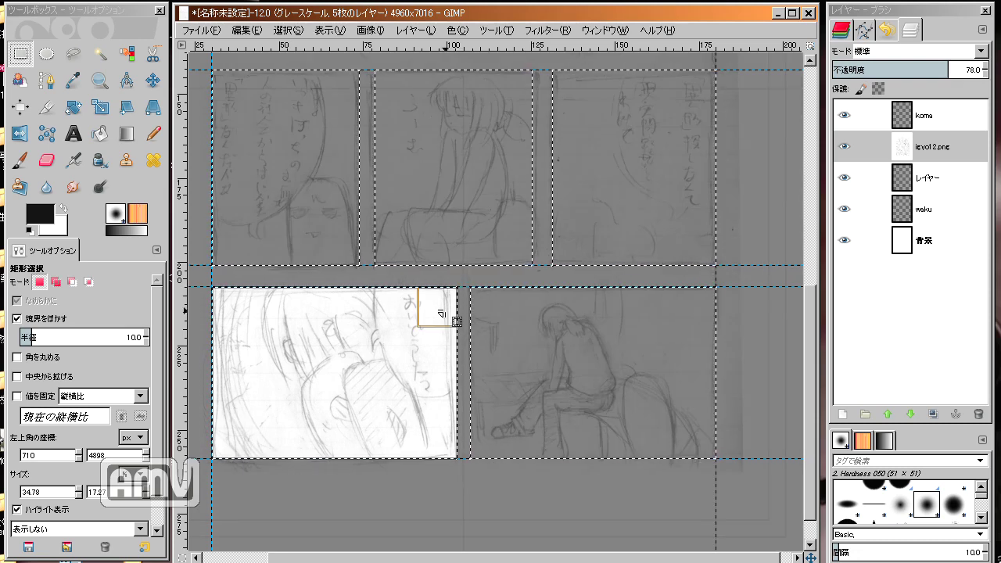
{"action": "left_click_drag", "start_coordinate": [441, 313], "coordinate": [439, 313]}
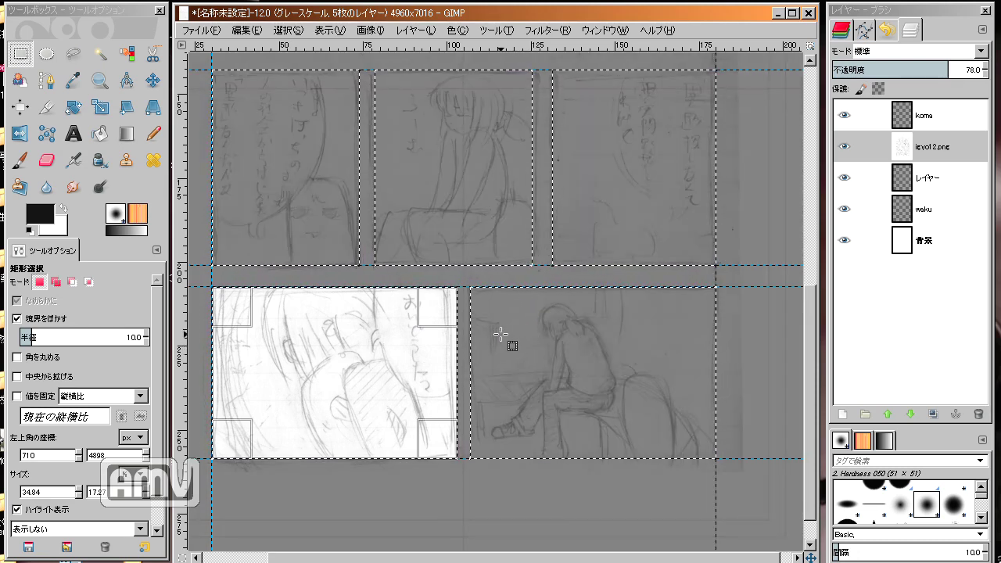
- Scroll the page up and down to review the middle row and lower panels
{"action": "scroll", "coordinate": [816, 302], "scroll_direction": "up", "scroll_amount": 5}
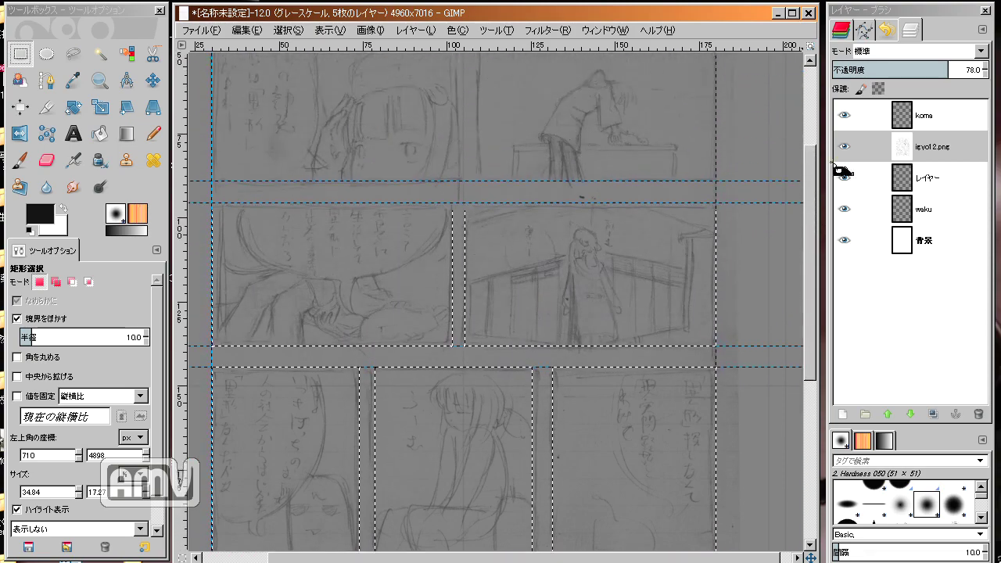
{"action": "scroll", "coordinate": [815, 301], "scroll_direction": "up", "scroll_amount": 3}
{"action": "scroll", "coordinate": [771, 284], "scroll_direction": "down", "scroll_amount": 7}
{"action": "scroll", "coordinate": [787, 248], "scroll_direction": "up", "scroll_amount": 2}
{"action": "scroll", "coordinate": [804, 156], "scroll_direction": "up", "scroll_amount": 4}
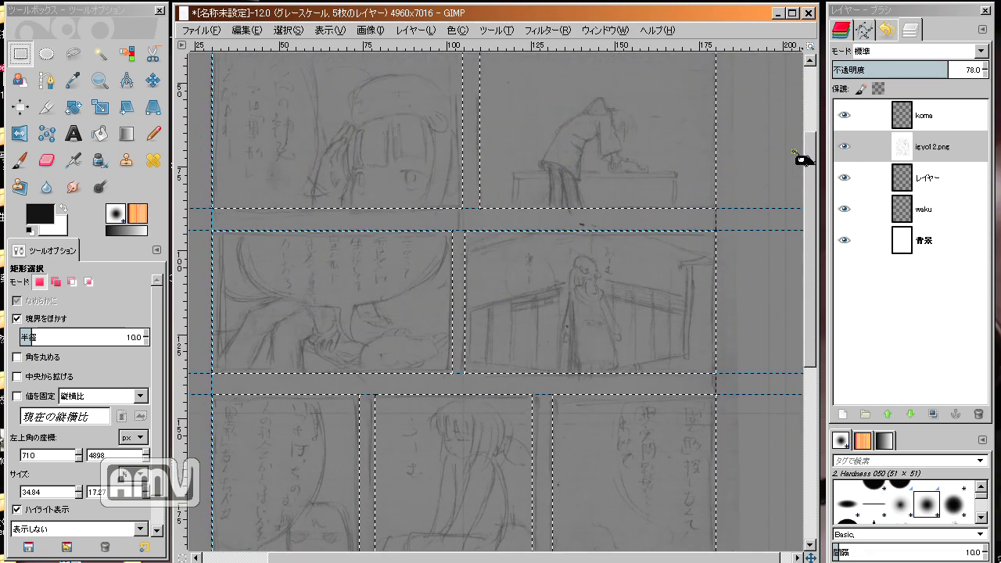
{"action": "scroll", "coordinate": [770, 272], "scroll_direction": "down", "scroll_amount": 5}
{"action": "scroll", "coordinate": [782, 203], "scroll_direction": "up", "scroll_amount": 5}
{"action": "scroll", "coordinate": [792, 143], "scroll_direction": "up", "scroll_amount": 1}
{"action": "scroll", "coordinate": [781, 168], "scroll_direction": "down", "scroll_amount": 3}
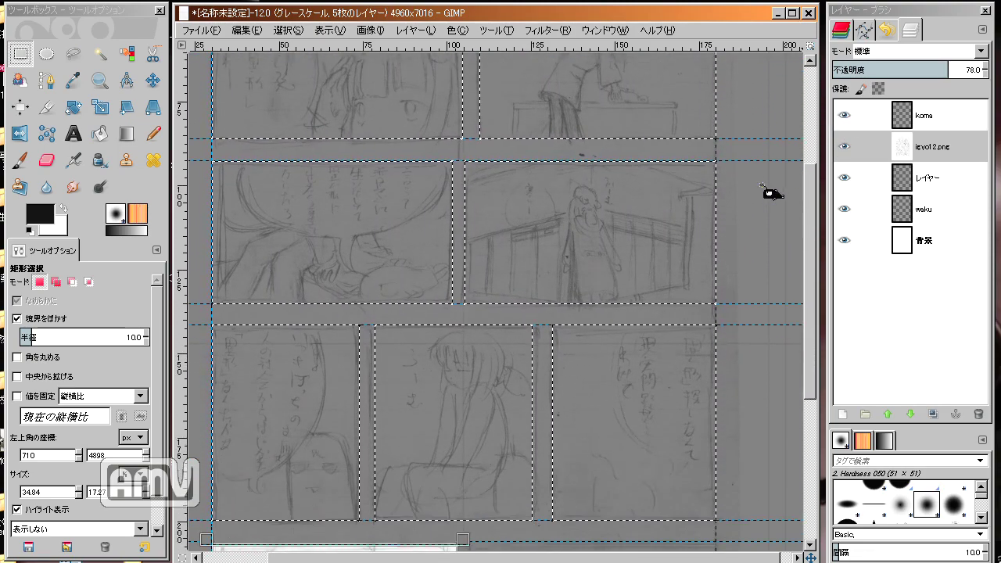
{"action": "scroll", "coordinate": [758, 227], "scroll_direction": "down", "scroll_amount": 2}
{"action": "scroll", "coordinate": [755, 258], "scroll_direction": "down", "scroll_amount": 1}
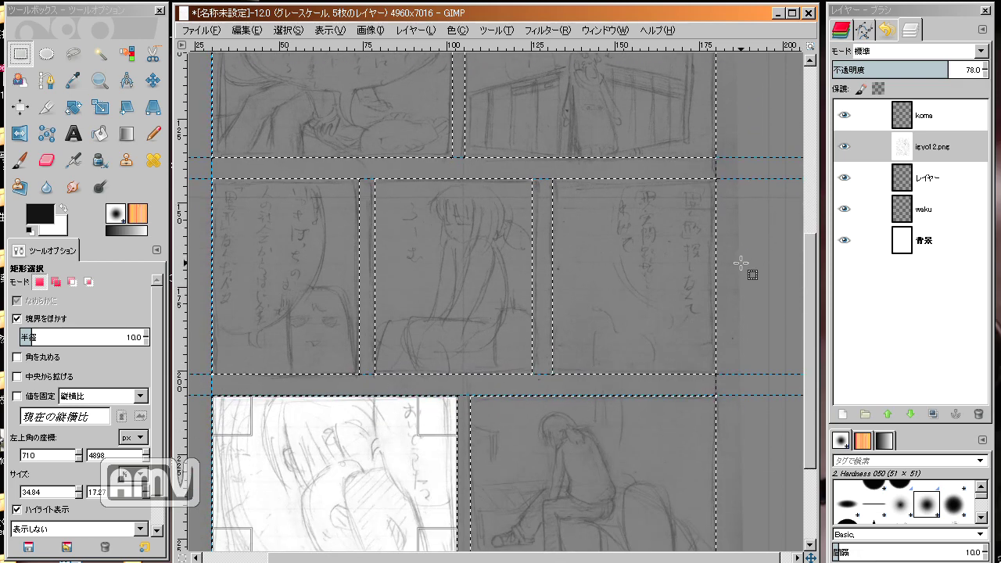
- Stroke the panel selection with a 10 px black line on koma, then hide the sketch
{"action": "left_click", "coordinate": [249, 32]}
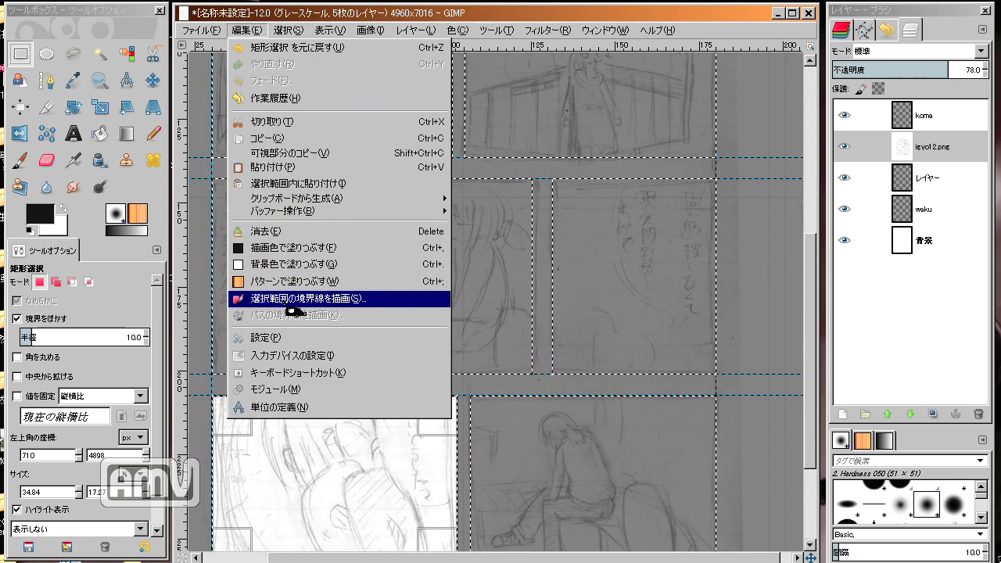
{"action": "left_click", "coordinate": [297, 301]}
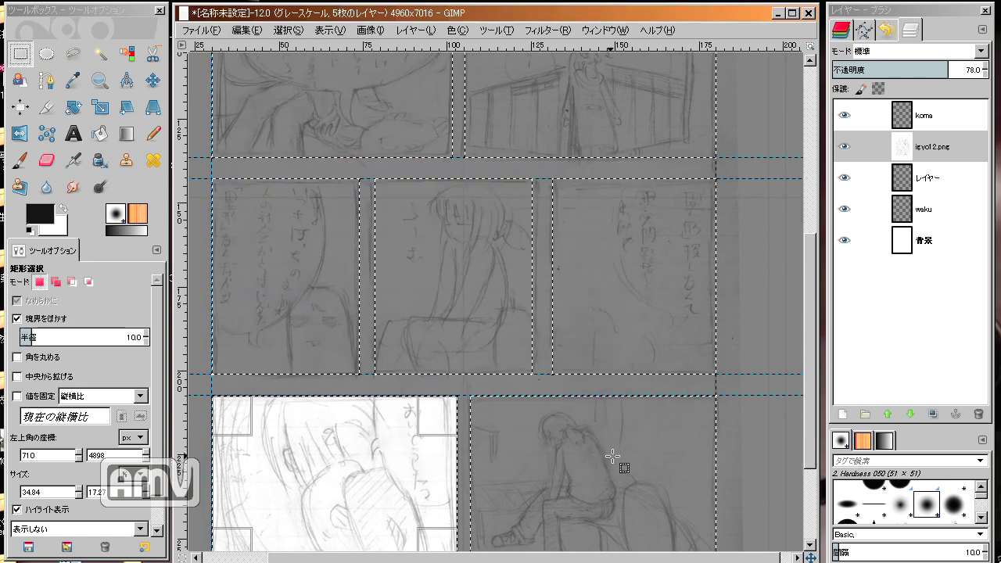
{"action": "left_click", "coordinate": [948, 125]}
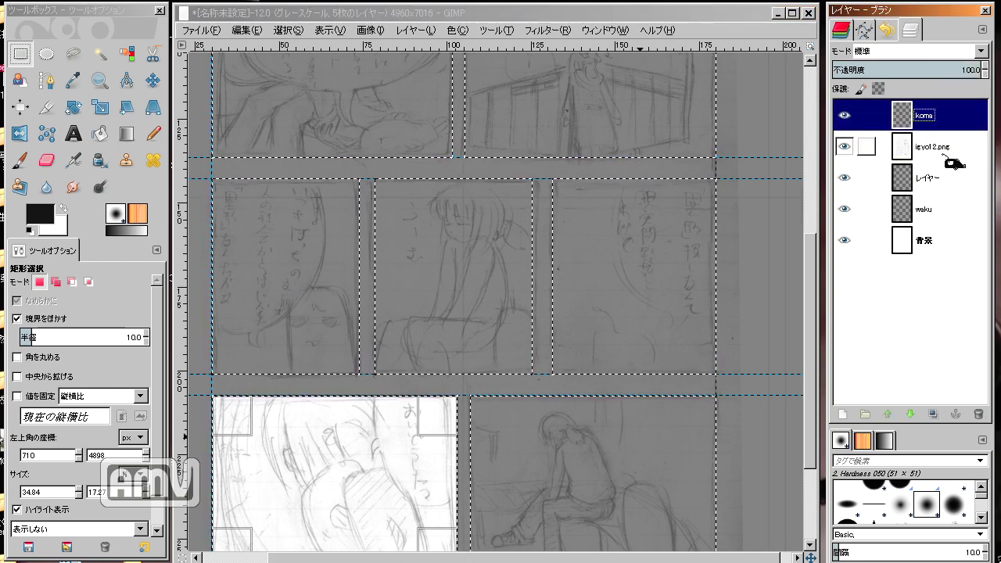
{"action": "left_click", "coordinate": [247, 30]}
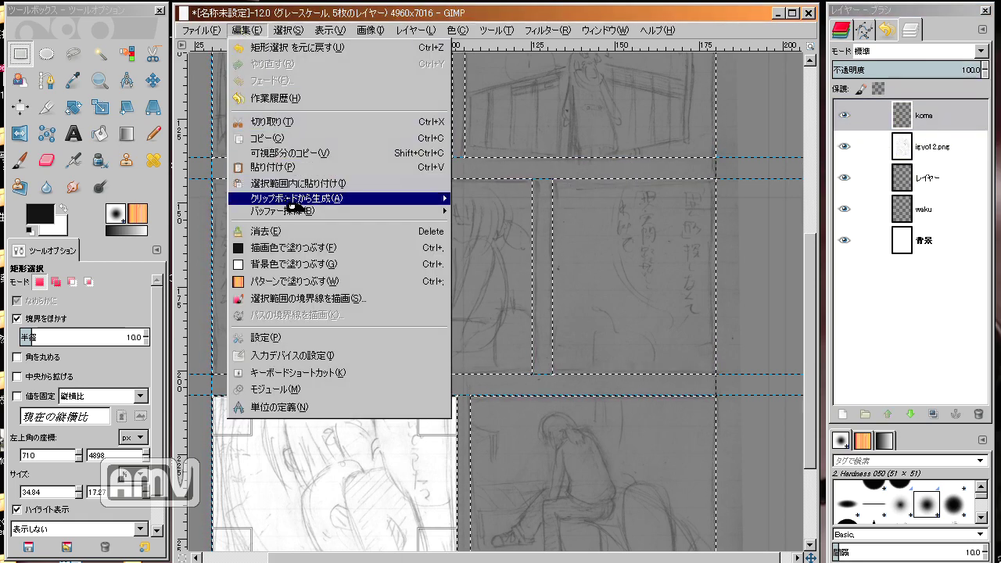
{"action": "left_click", "coordinate": [323, 305]}
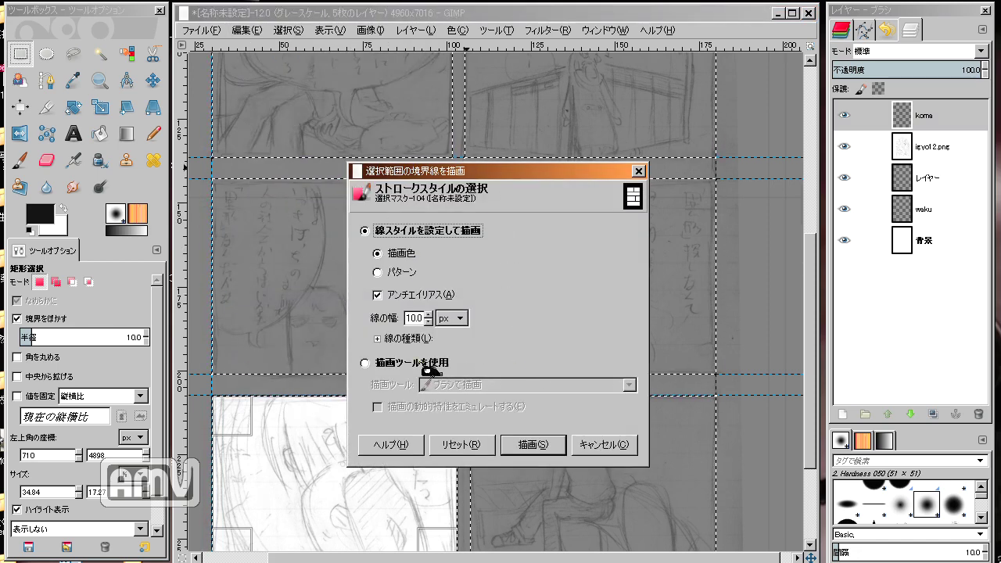
{"action": "left_click", "coordinate": [530, 444]}
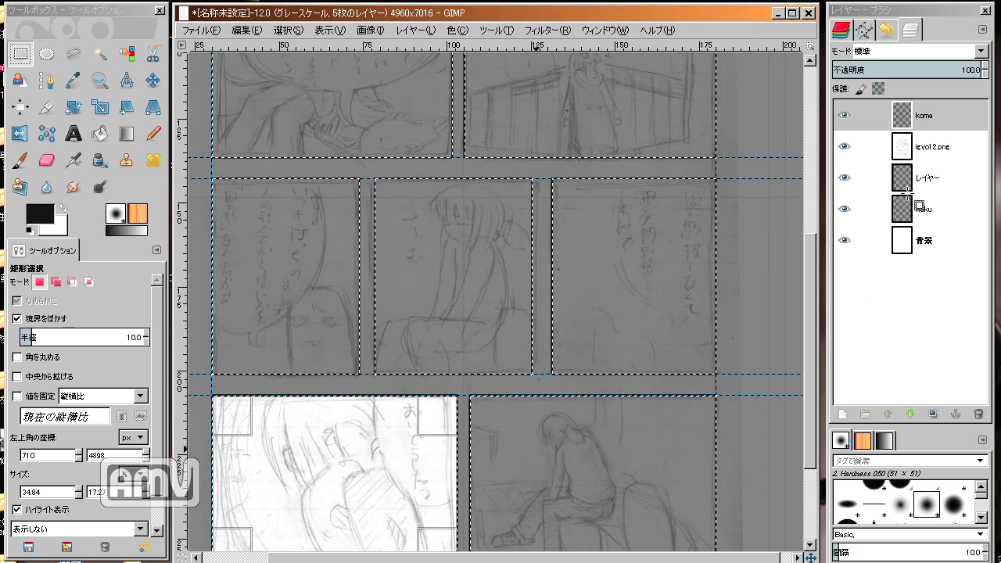
{"action": "left_click", "coordinate": [843, 147]}
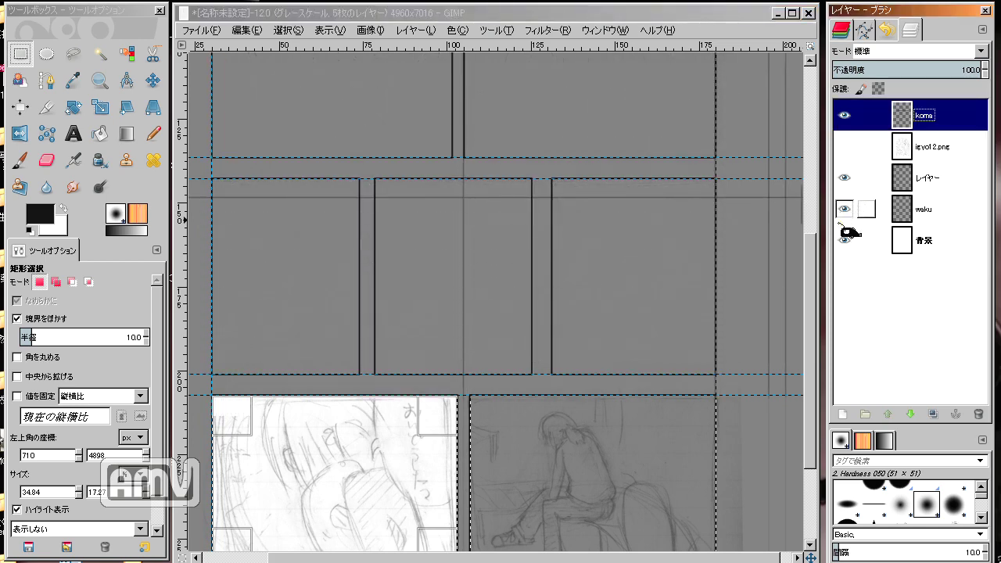
- Show the sketch, add transparent layer koma #1, hide koma and make koma #1 active
{"action": "left_click", "coordinate": [842, 146]}
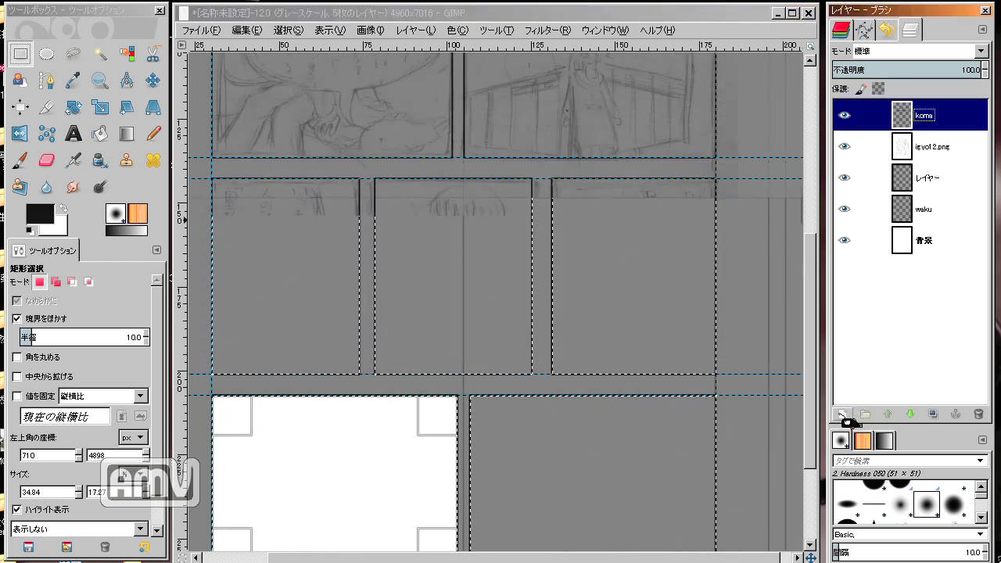
{"action": "left_click", "coordinate": [843, 414]}
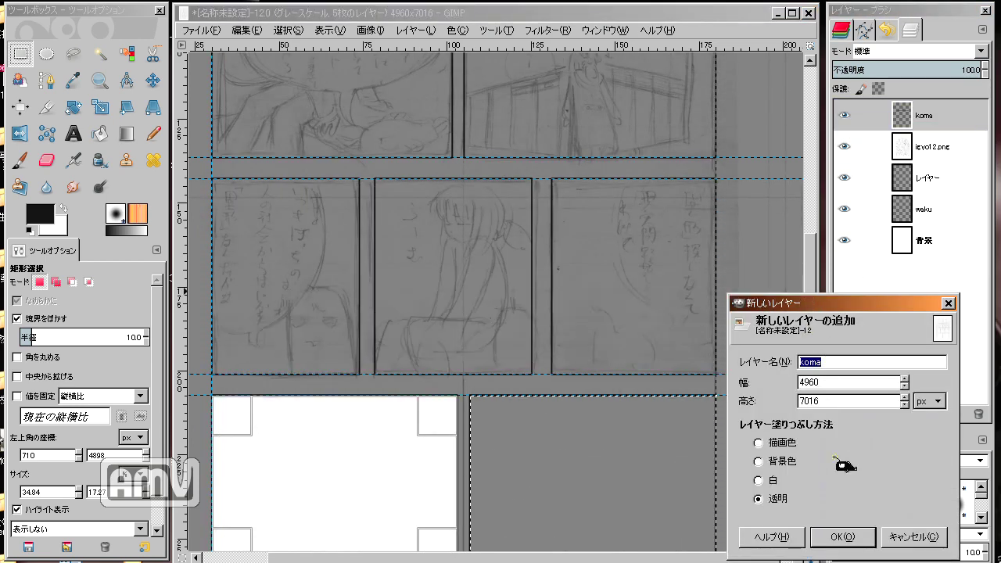
{"action": "left_click", "coordinate": [842, 536]}
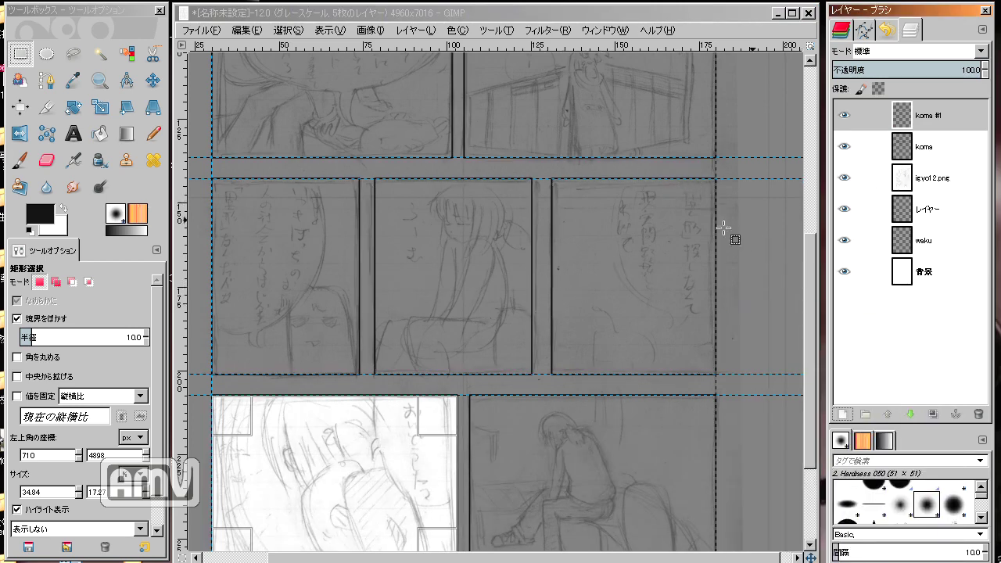
{"action": "left_click", "coordinate": [845, 147]}
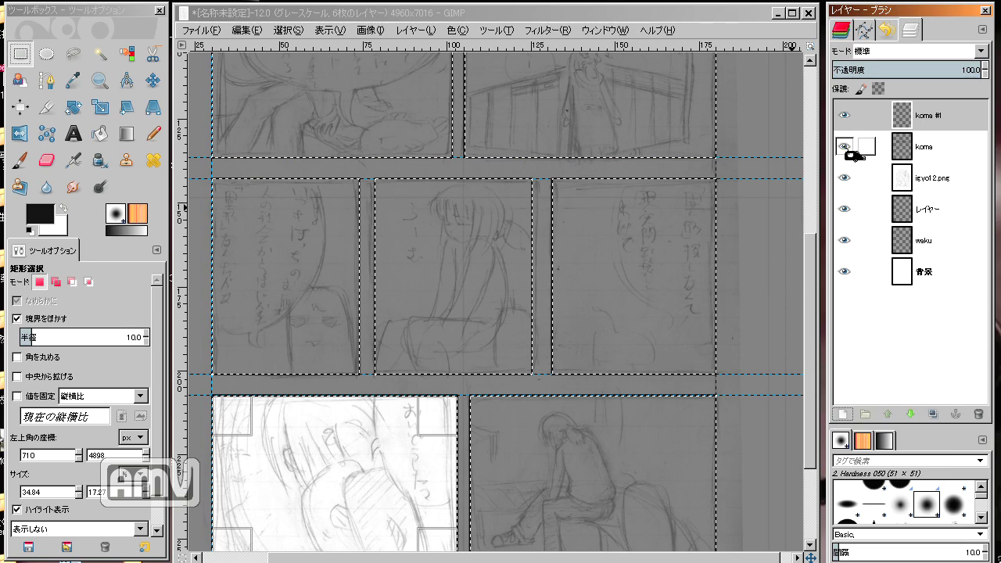
{"action": "left_click", "coordinate": [928, 115]}
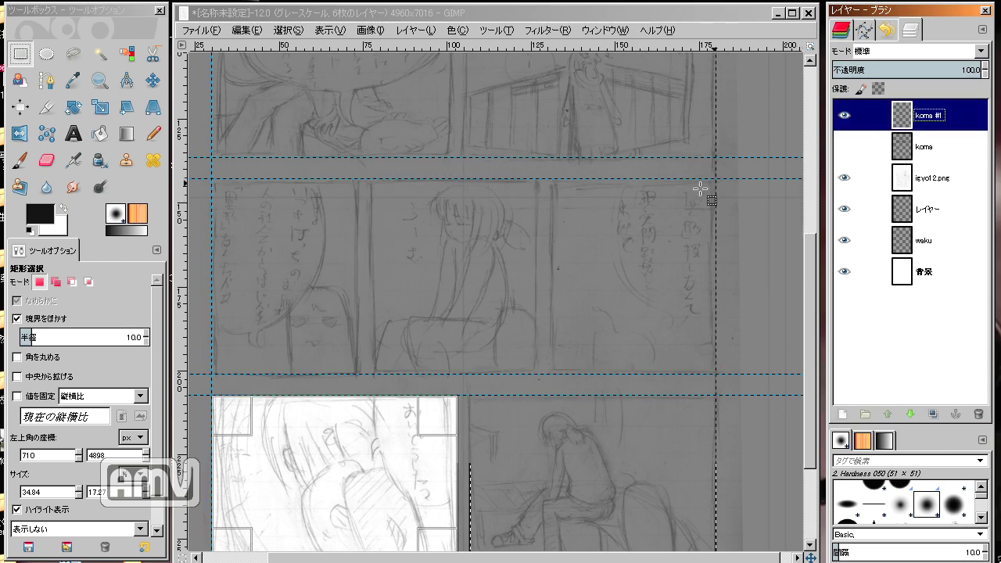
- Stroke the selection onto koma #1 with 10 px lines using Round cap and Round join
{"action": "left_click", "coordinate": [258, 32]}
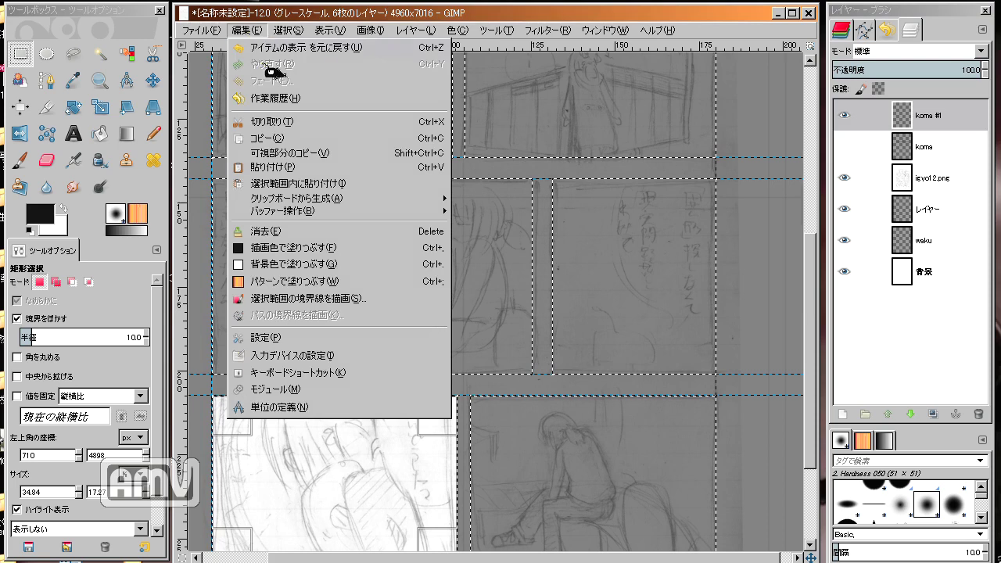
{"action": "left_click", "coordinate": [305, 299]}
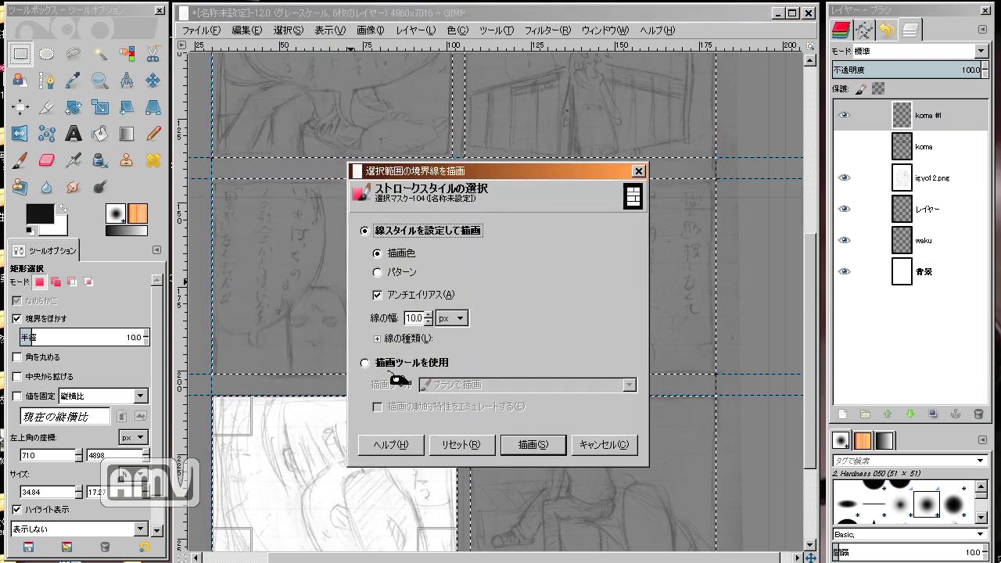
{"action": "left_click", "coordinate": [379, 339]}
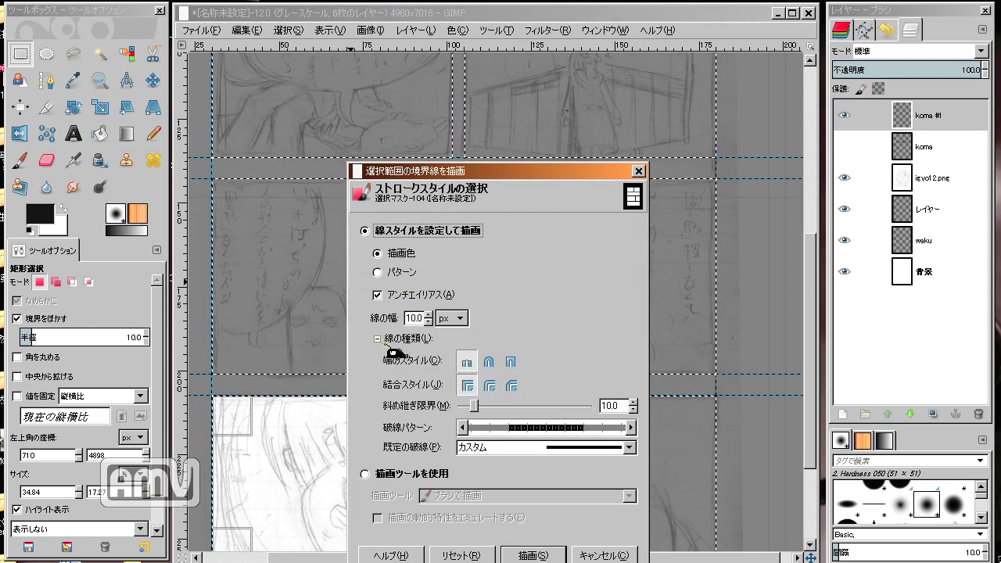
{"action": "left_click", "coordinate": [489, 364]}
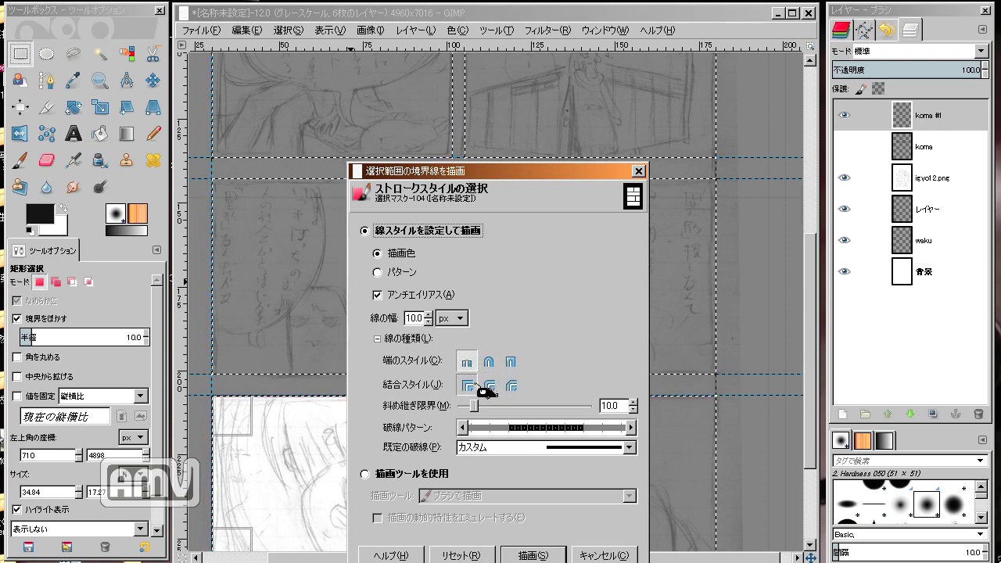
{"action": "left_click", "coordinate": [466, 363]}
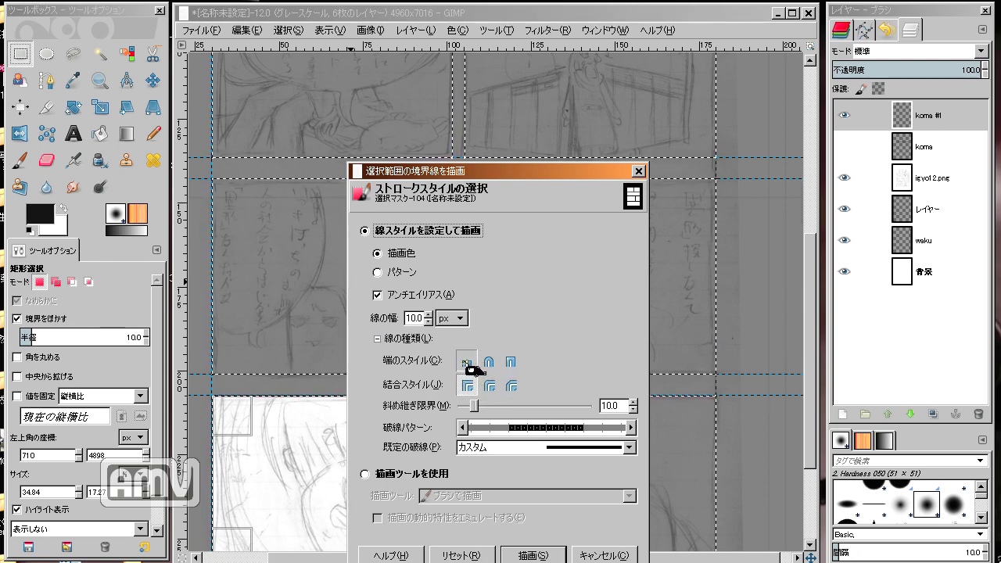
{"action": "left_click", "coordinate": [489, 385]}
{"action": "left_click", "coordinate": [489, 361]}
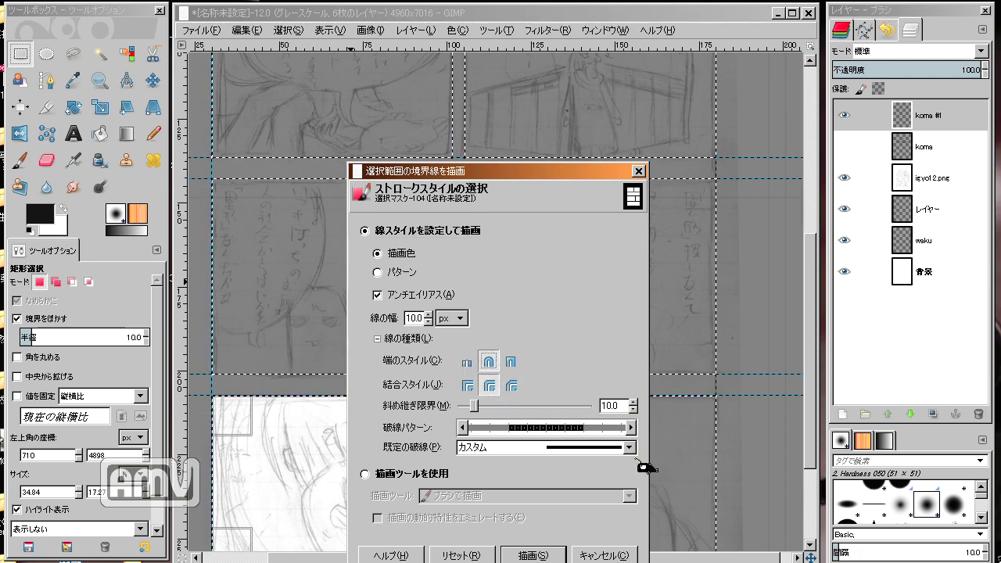
{"action": "left_click", "coordinate": [520, 555]}
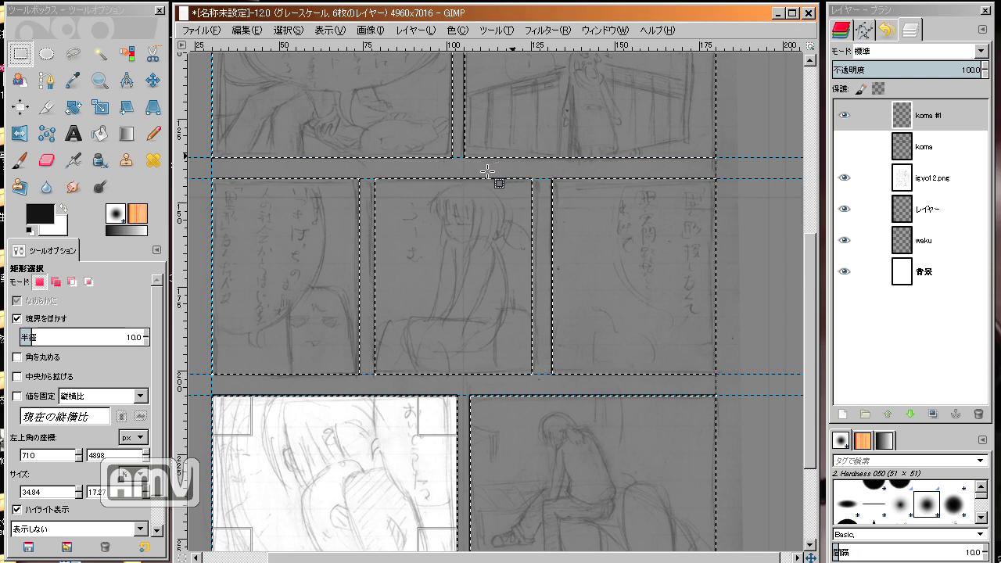
- Deselect, hide the sketch and zoom in to inspect the rounded border corners
{"action": "left_click", "coordinate": [287, 30]}
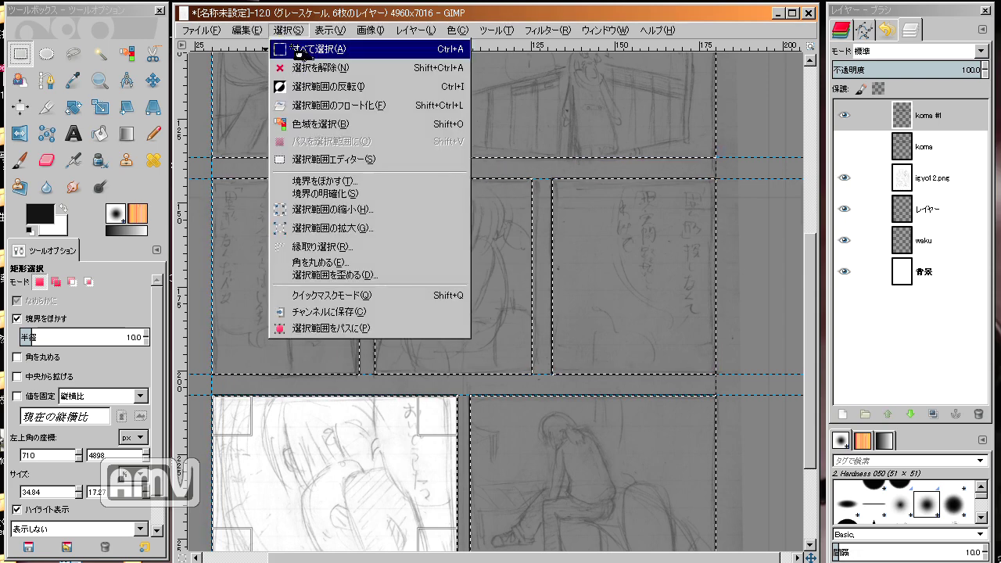
{"action": "left_click", "coordinate": [301, 63]}
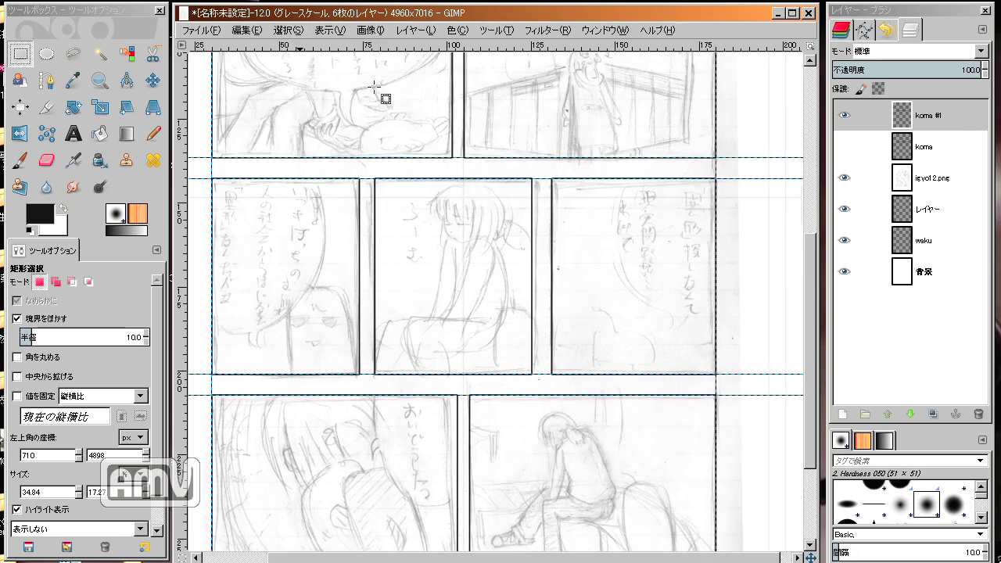
{"action": "left_click", "coordinate": [843, 177]}
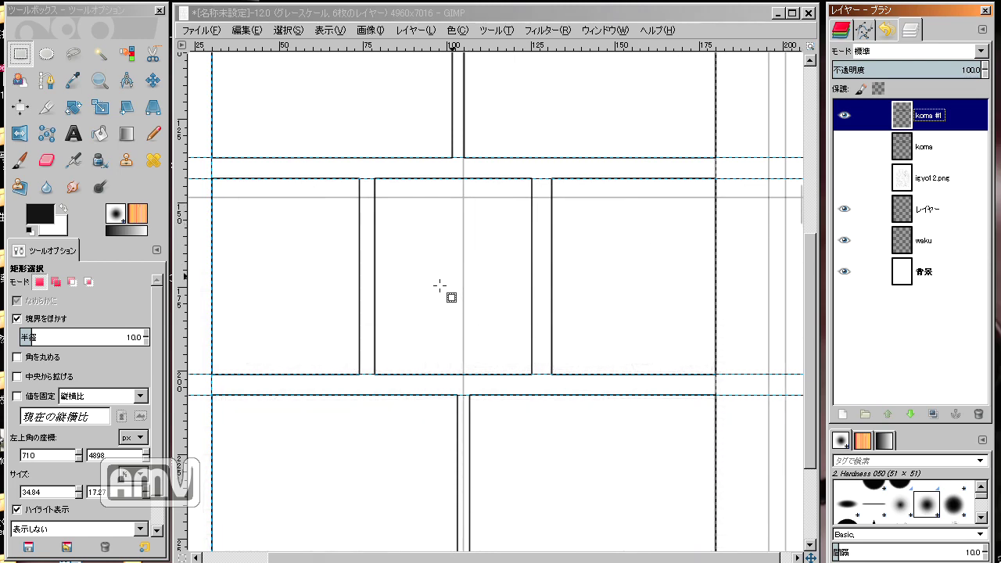
{"action": "key", "text": "plus"}
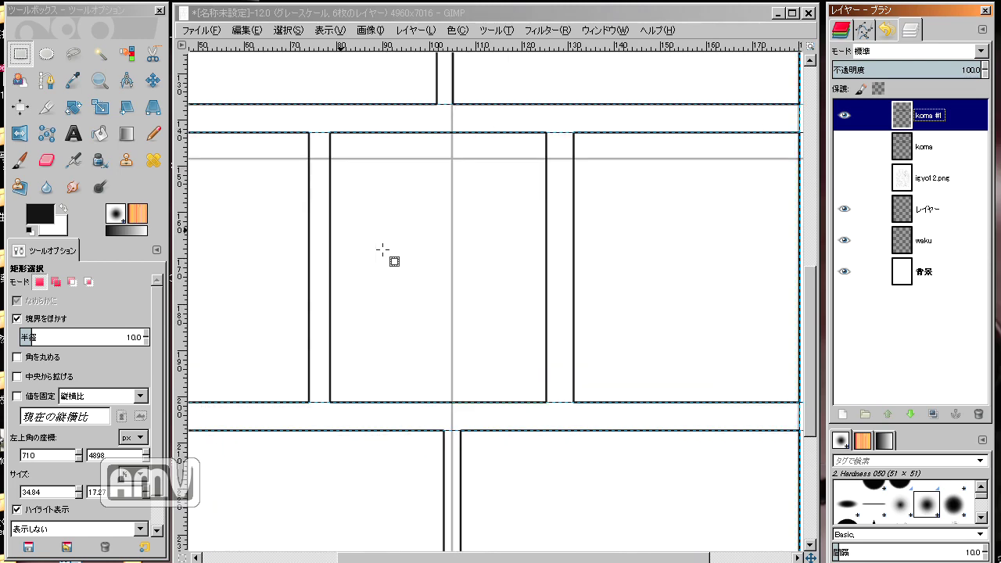
{"action": "key", "text": "plus"}
{"action": "mouse_move", "coordinate": [610, 303]}
{"action": "left_mouse_down"}
{"action": "mouse_move", "coordinate": [528, 383]}
{"action": "mouse_move", "coordinate": [443, 207]}
{"action": "left_mouse_up"}
{"action": "key", "text": "plus"}
{"action": "key", "text": "plus"}
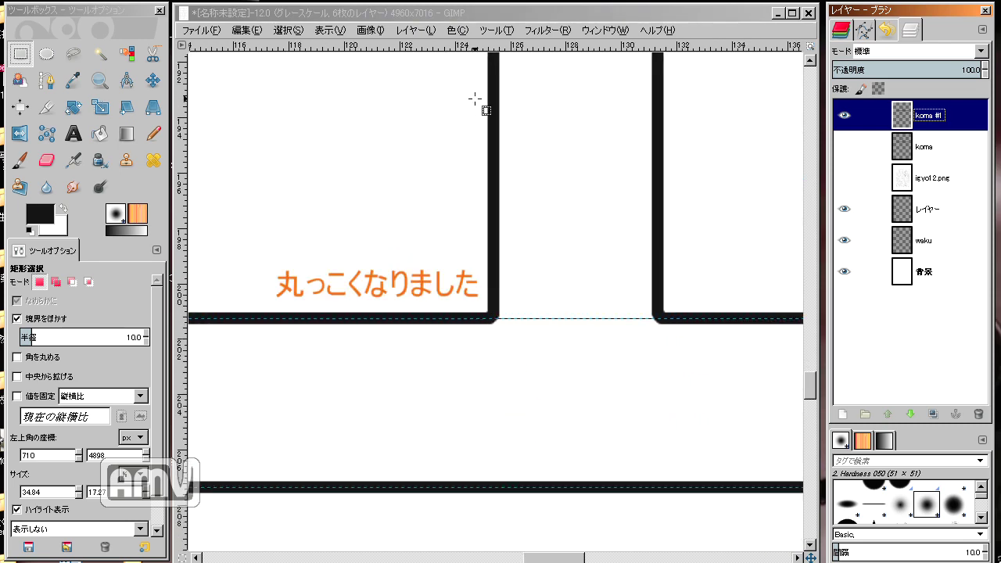
{"action": "key", "text": "minus"}
{"action": "key", "text": "minus"}
{"action": "key", "text": "minus"}
{"action": "key", "text": "minus"}
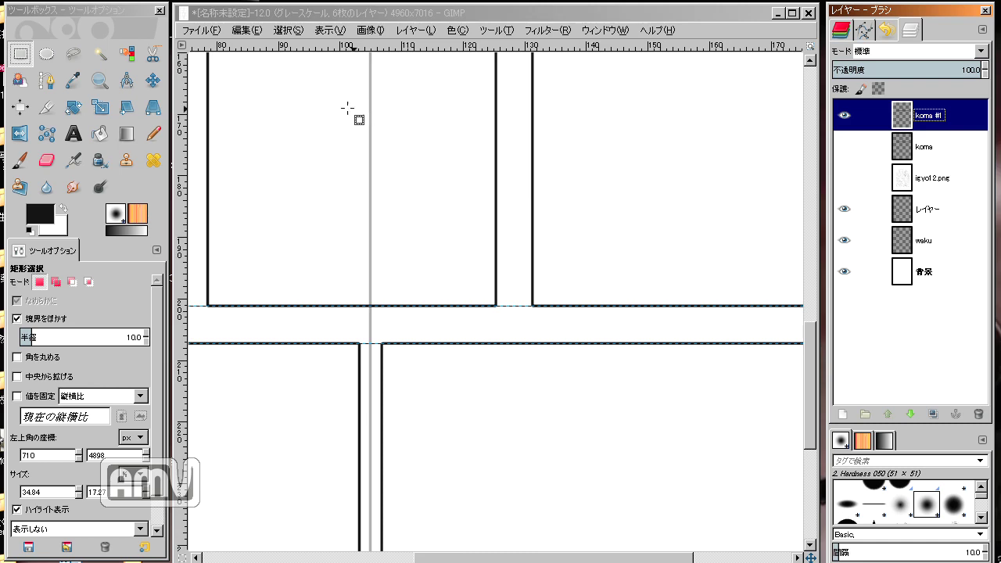
- Undo twice to restore the sketch and panel selection, then hide koma #1
{"action": "left_click", "coordinate": [250, 30]}
{"action": "left_click", "coordinate": [270, 48]}
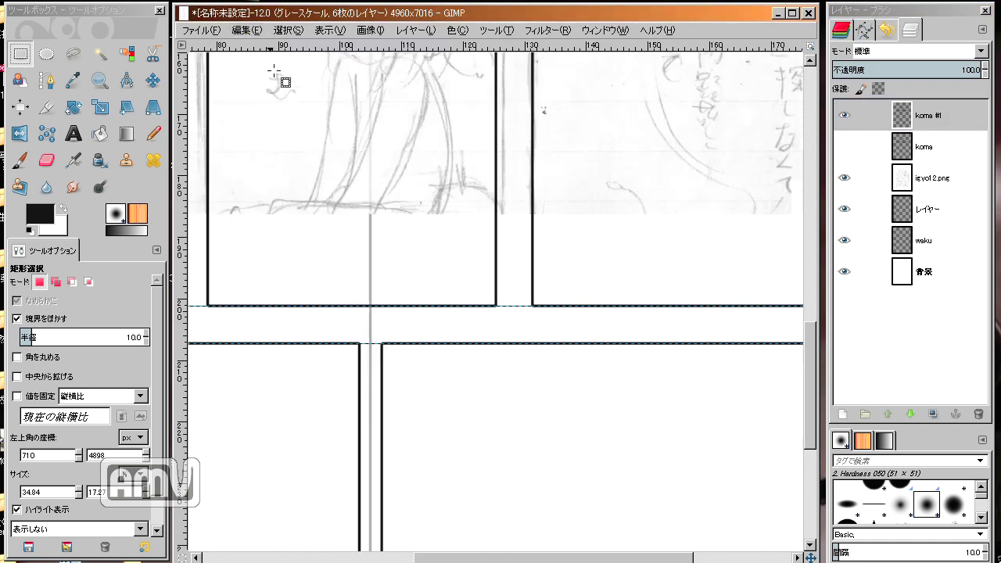
{"action": "left_click", "coordinate": [246, 31]}
{"action": "left_click", "coordinate": [250, 50]}
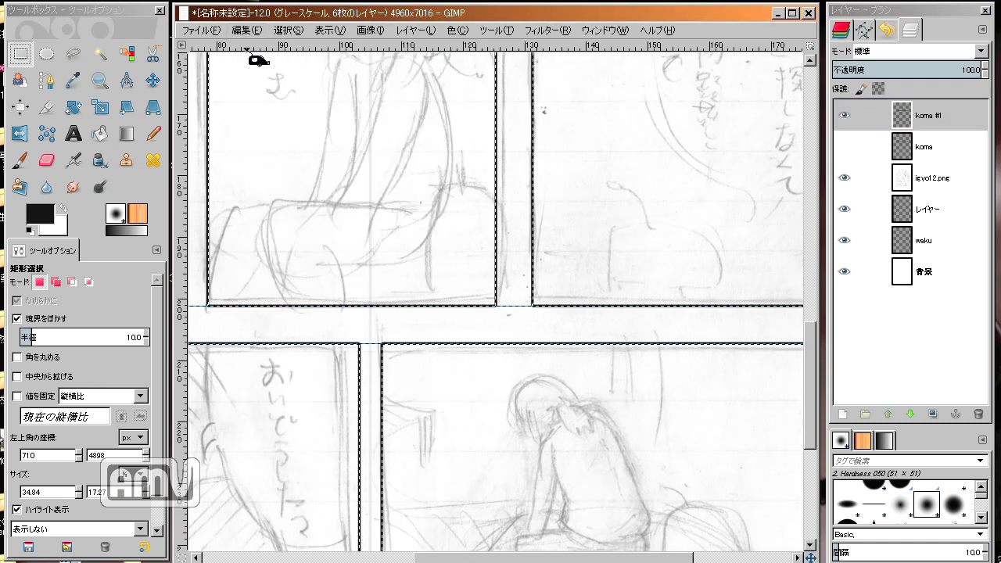
{"action": "left_click", "coordinate": [843, 115]}
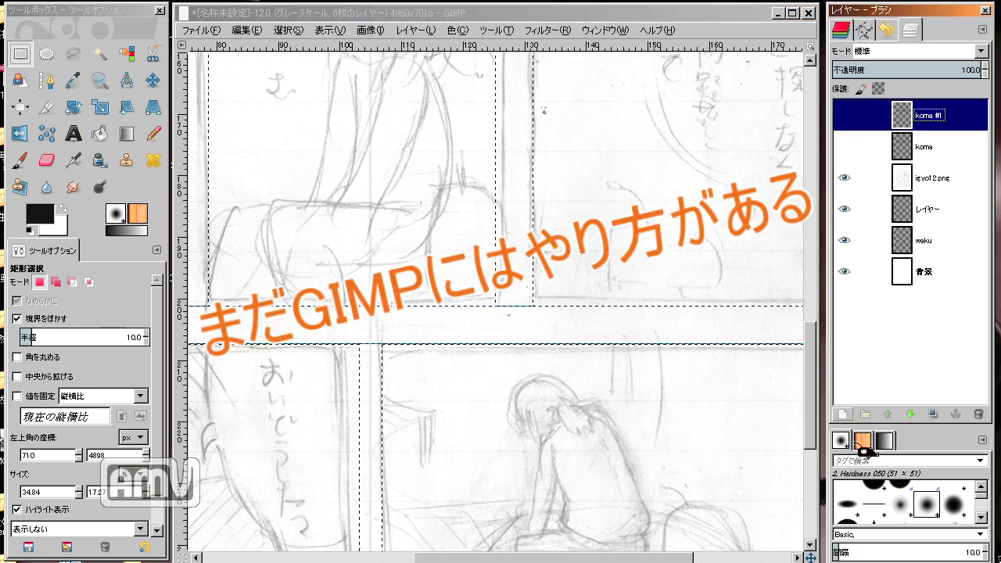
{"action": "left_click", "coordinate": [843, 413]}
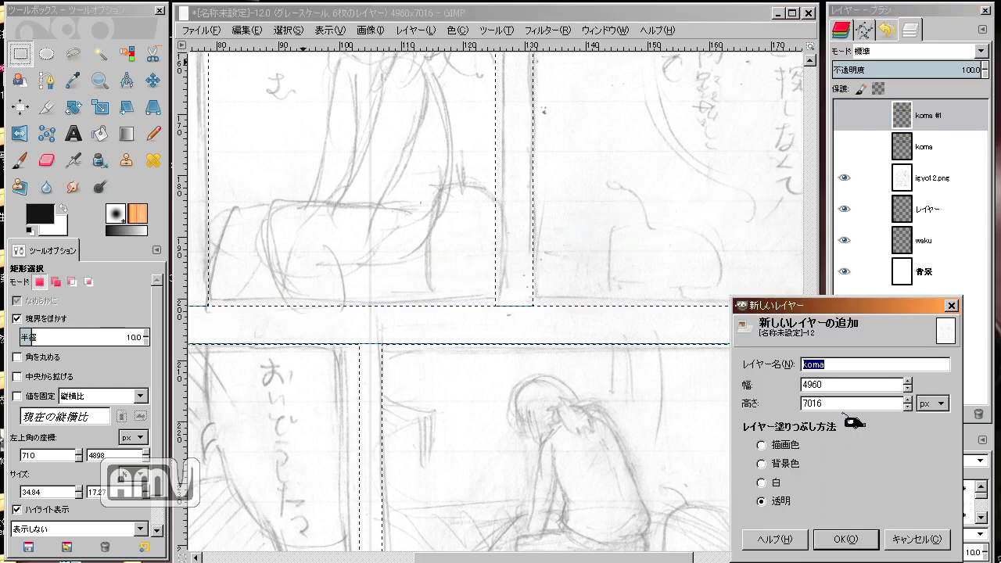
- Create the transparent koma #2 layer and hide the igvol 2.png sketch layer
{"action": "left_click", "coordinate": [850, 538]}
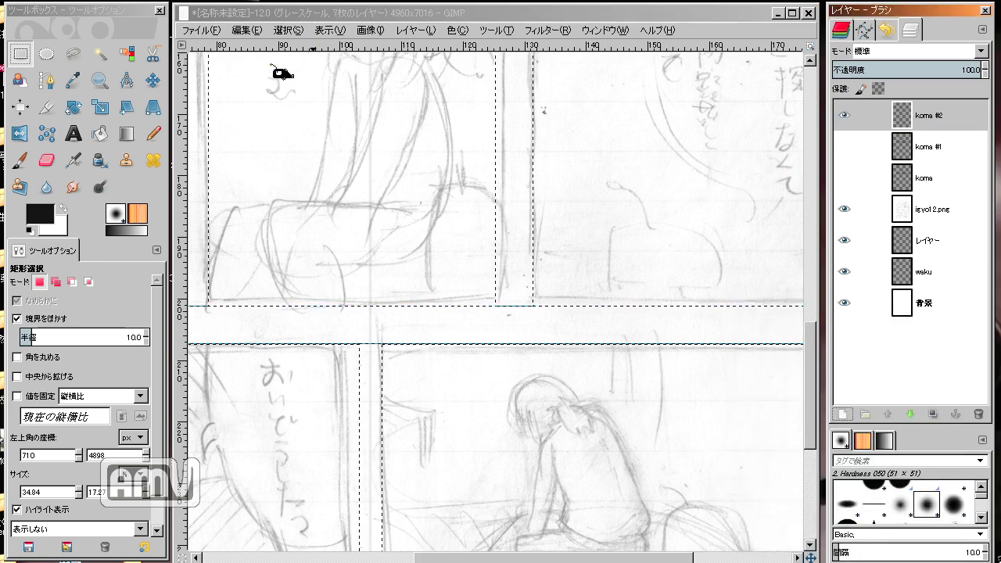
{"action": "left_click", "coordinate": [248, 31]}
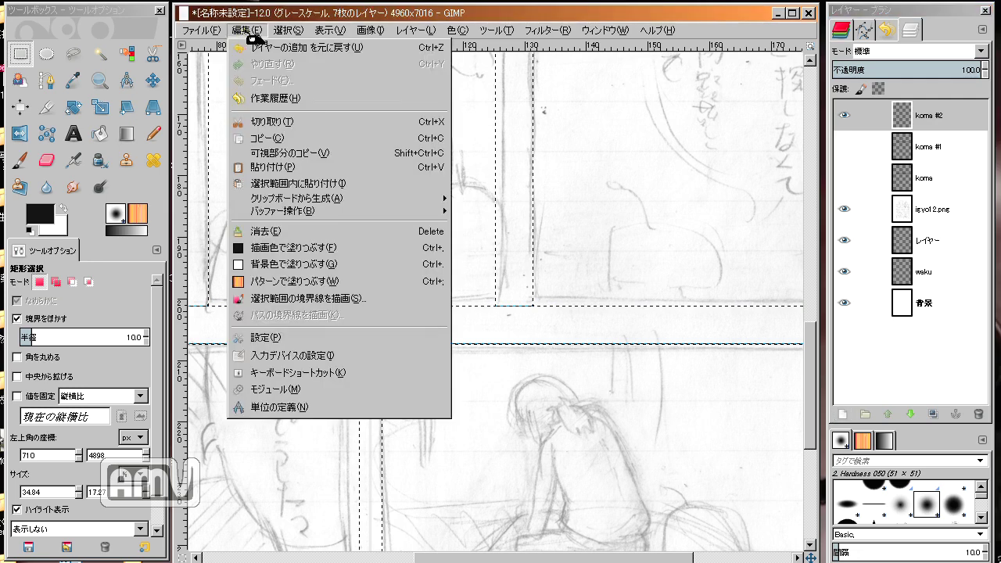
{"action": "left_click", "coordinate": [906, 219]}
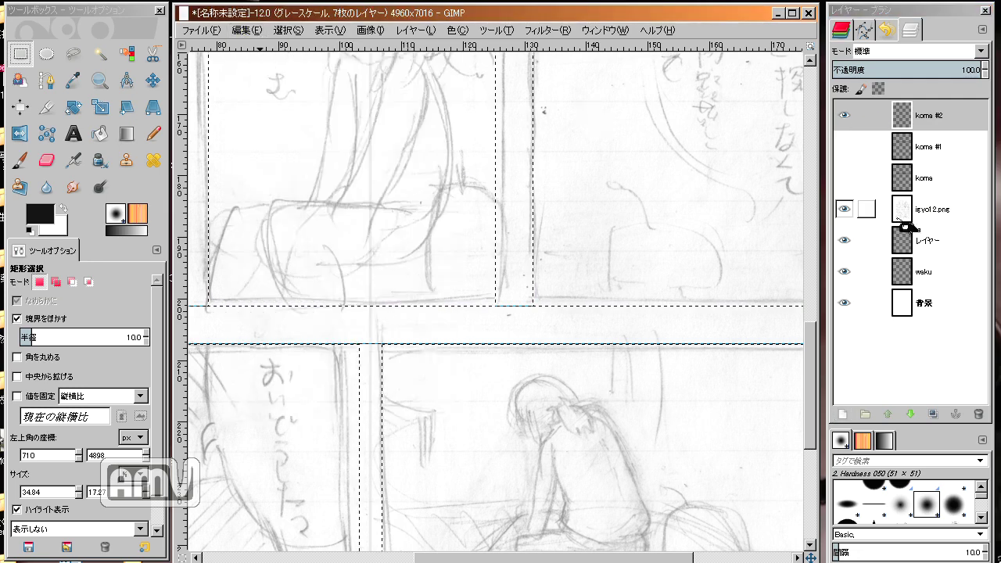
{"action": "left_click", "coordinate": [844, 209]}
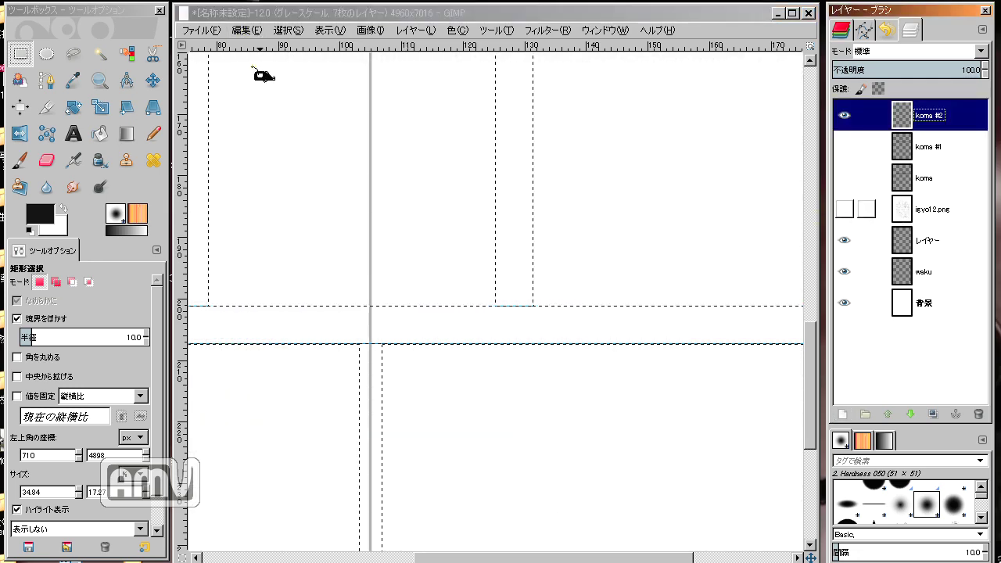
- Set Stroke Selection to stroke with the Paintbrush paint tool
{"action": "left_click", "coordinate": [249, 31]}
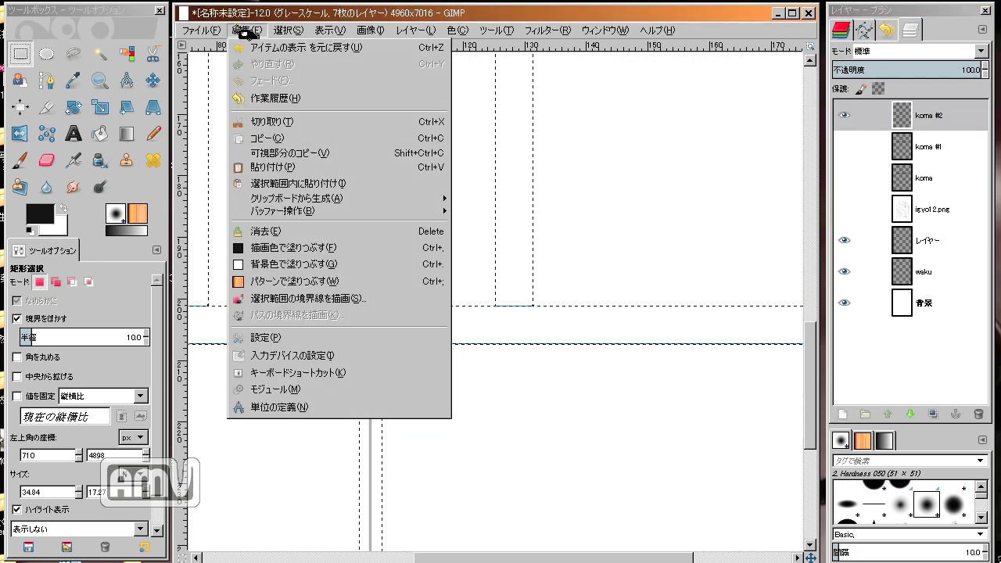
{"action": "left_click", "coordinate": [290, 301]}
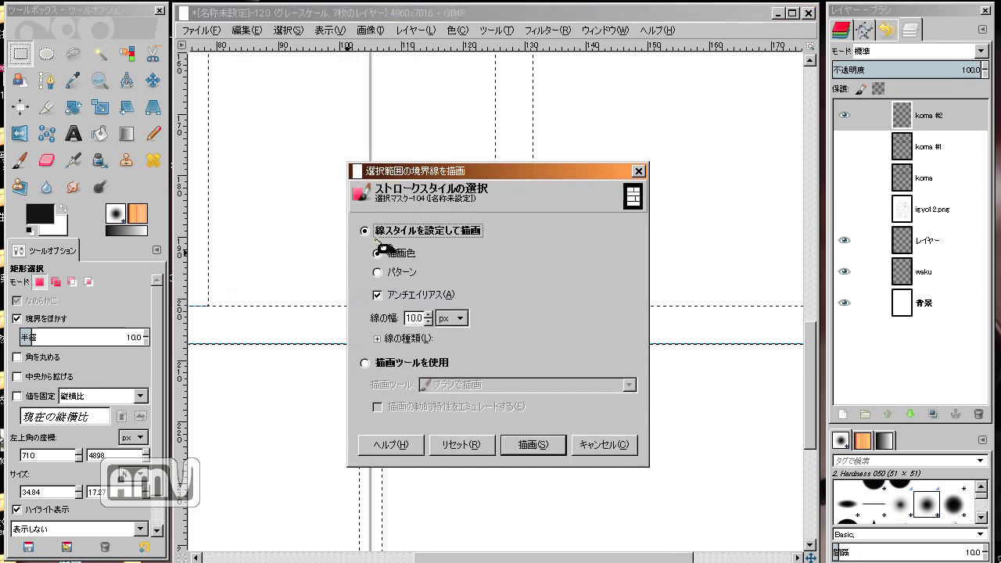
{"action": "left_click", "coordinate": [380, 339]}
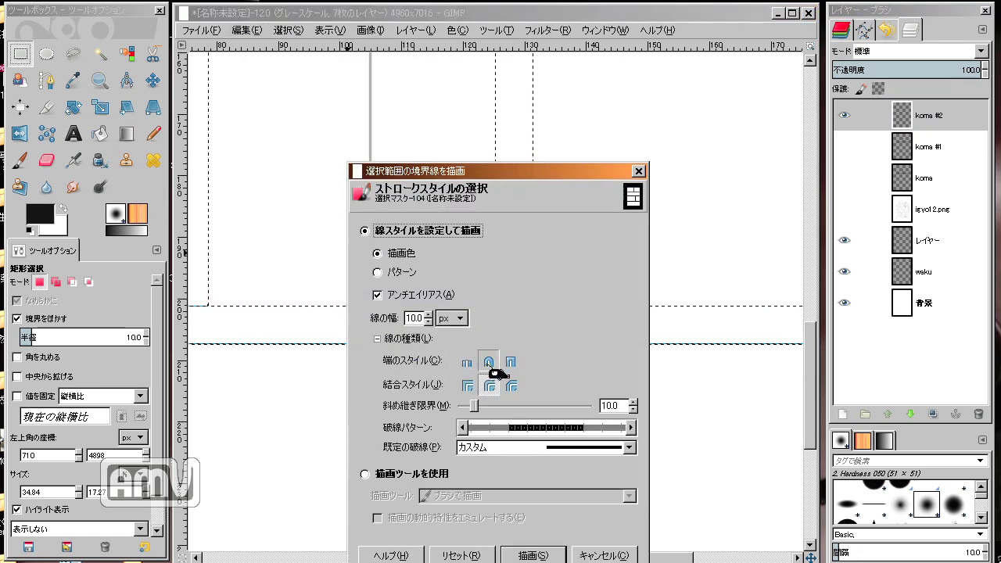
{"action": "left_click", "coordinate": [380, 341]}
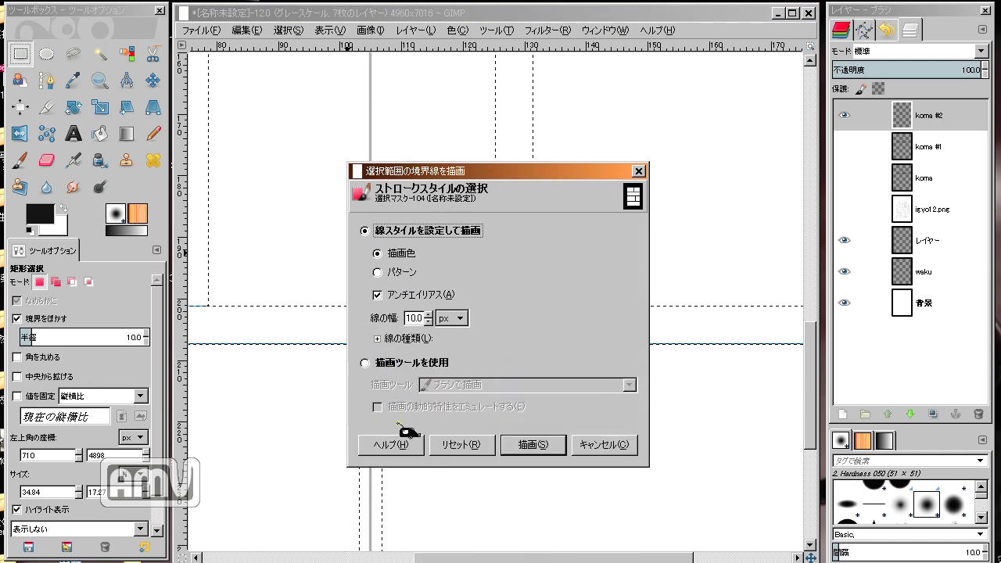
{"action": "left_click", "coordinate": [365, 364]}
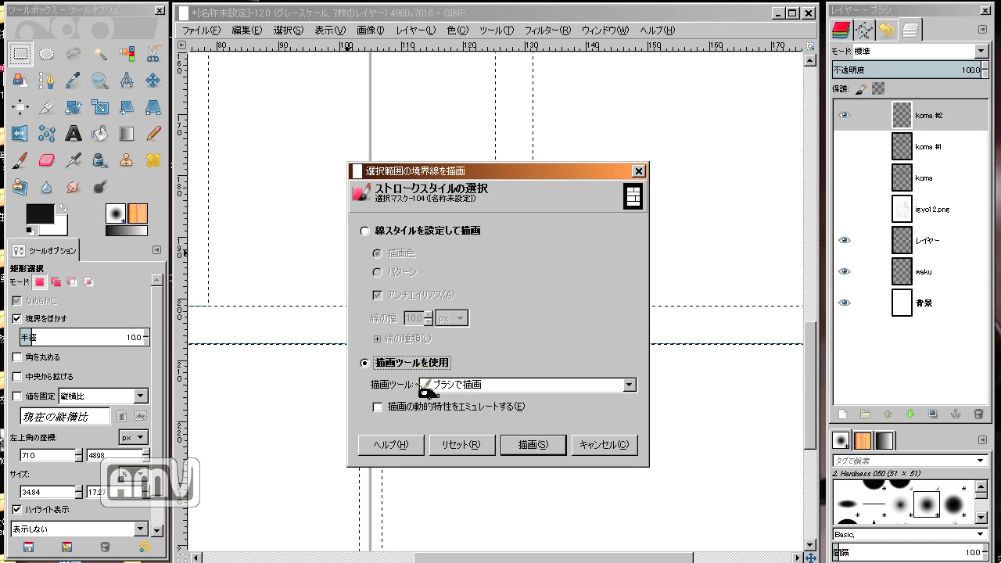
{"action": "left_click", "coordinate": [464, 385]}
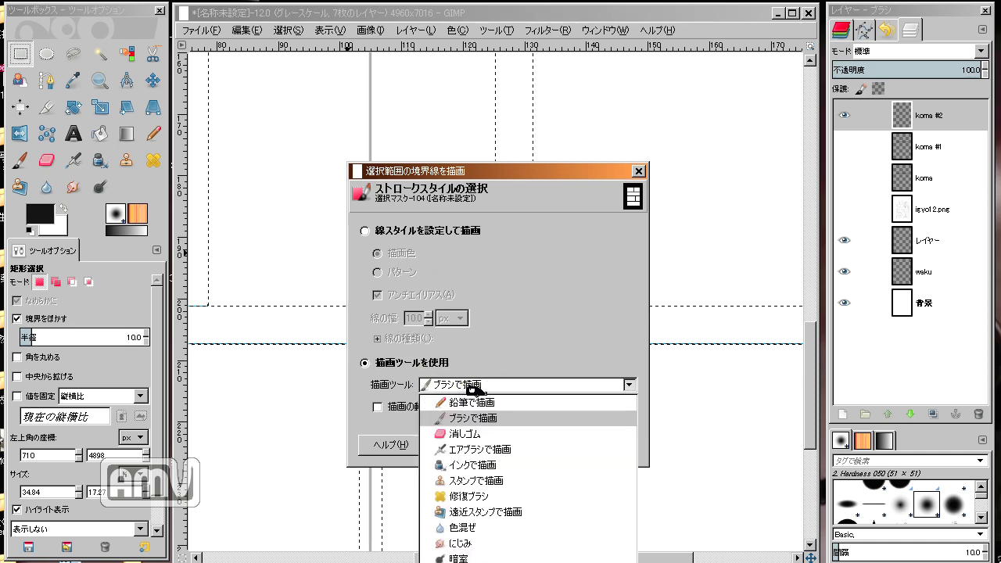
{"action": "left_click", "coordinate": [473, 389]}
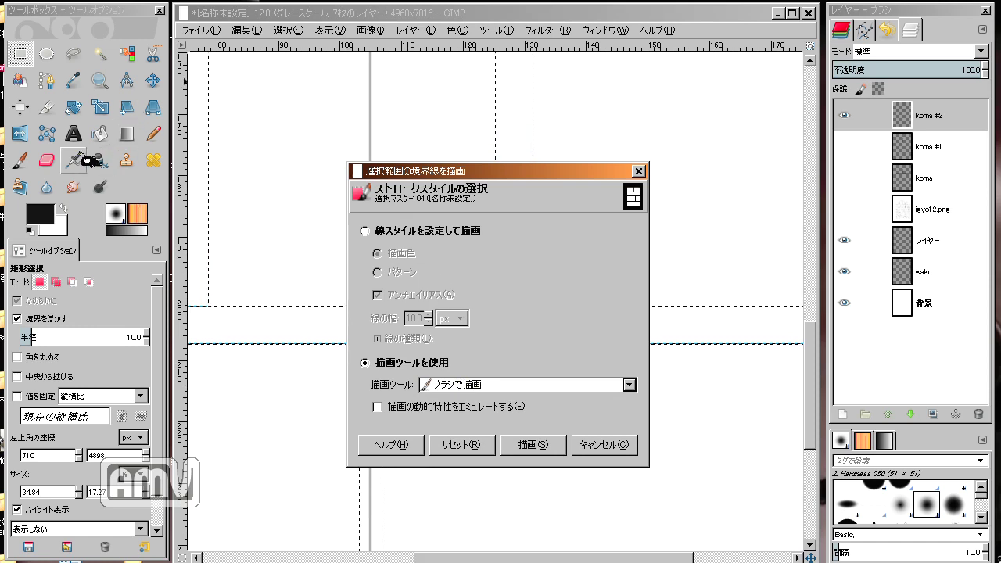
- Give the Paintbrush the Acrylic 02 brush at size 10 and stroke the panel borders onto koma #2
{"action": "left_click", "coordinate": [21, 161]}
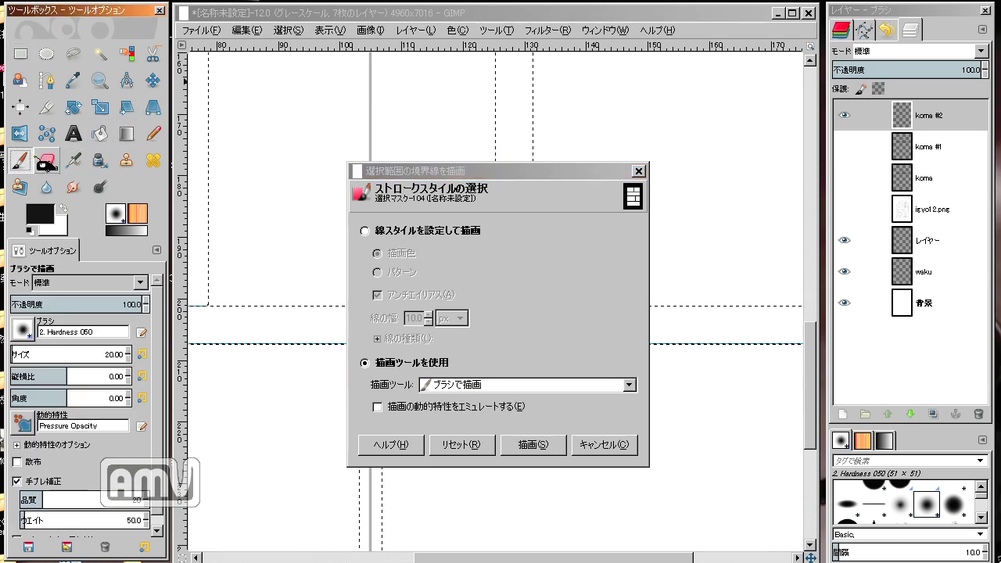
{"action": "left_click", "coordinate": [28, 341]}
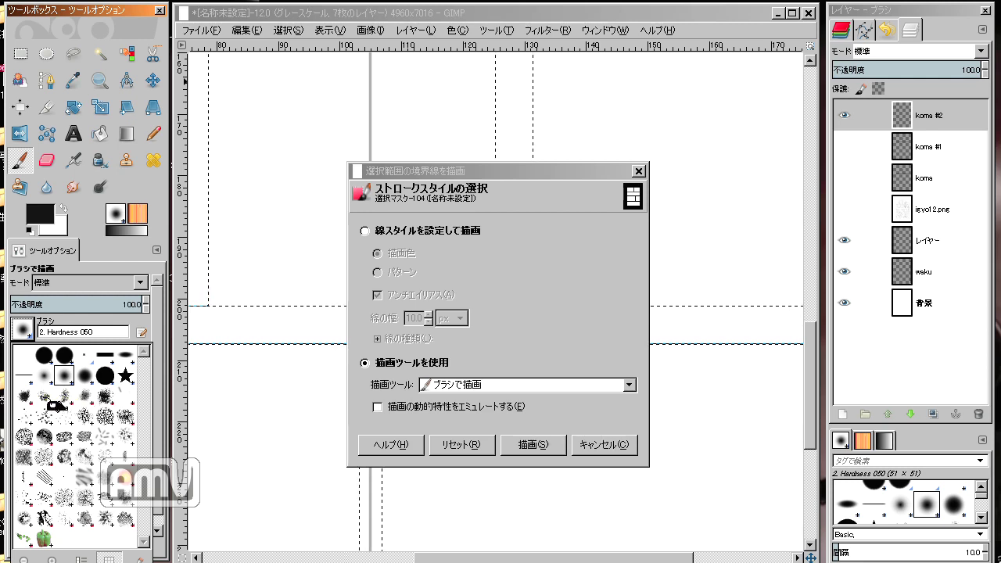
{"action": "left_click", "coordinate": [54, 400]}
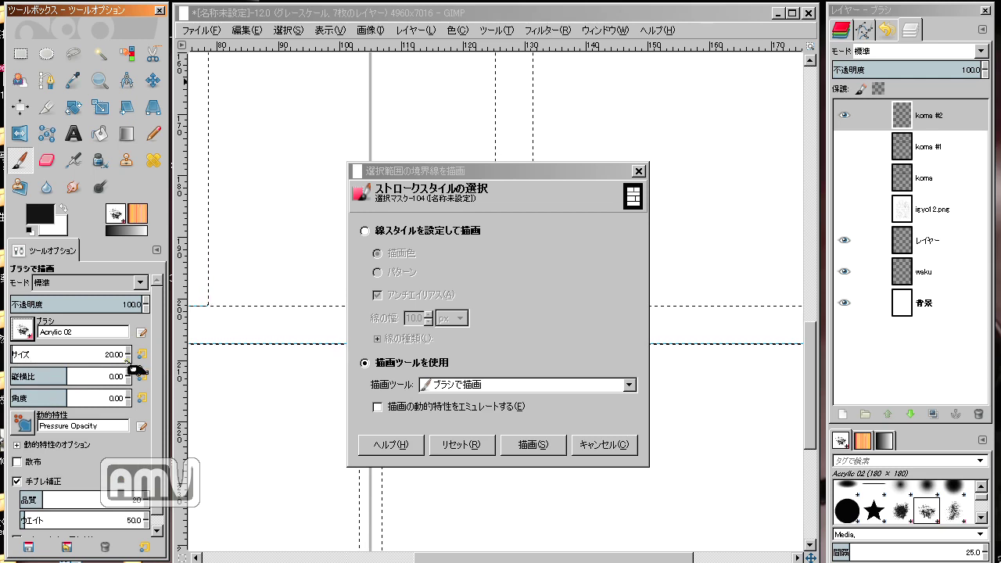
{"action": "left_click", "coordinate": [129, 362]}
{"action": "type", "text": "10"}
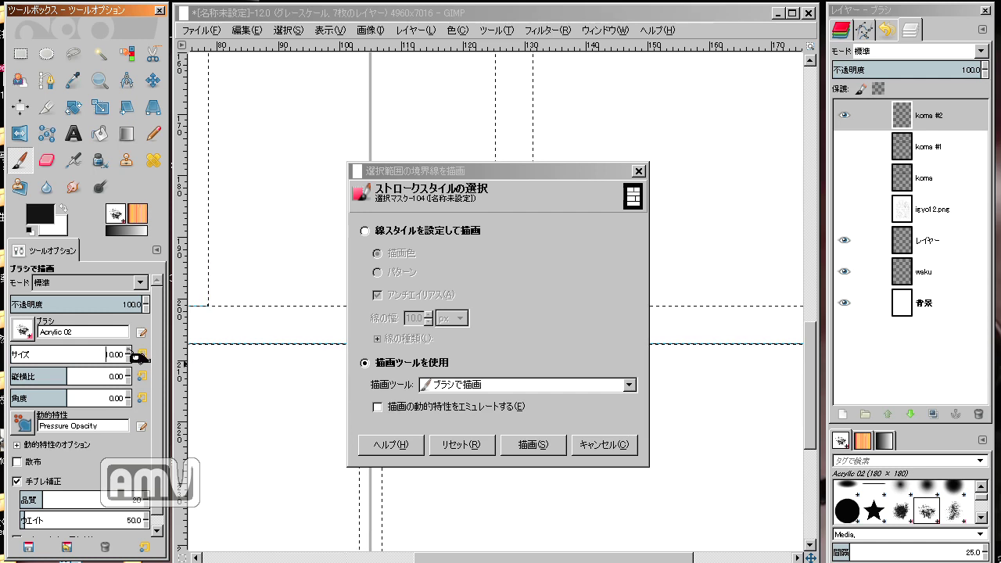
{"action": "left_click", "coordinate": [530, 451]}
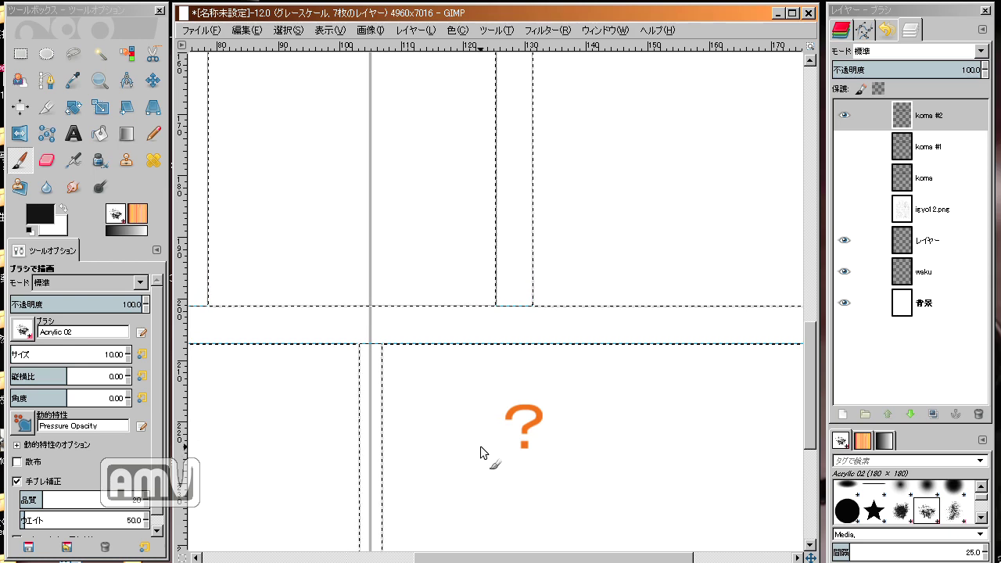
{"action": "scroll", "coordinate": [576, 271], "scroll_direction": "up", "scroll_amount": 1}
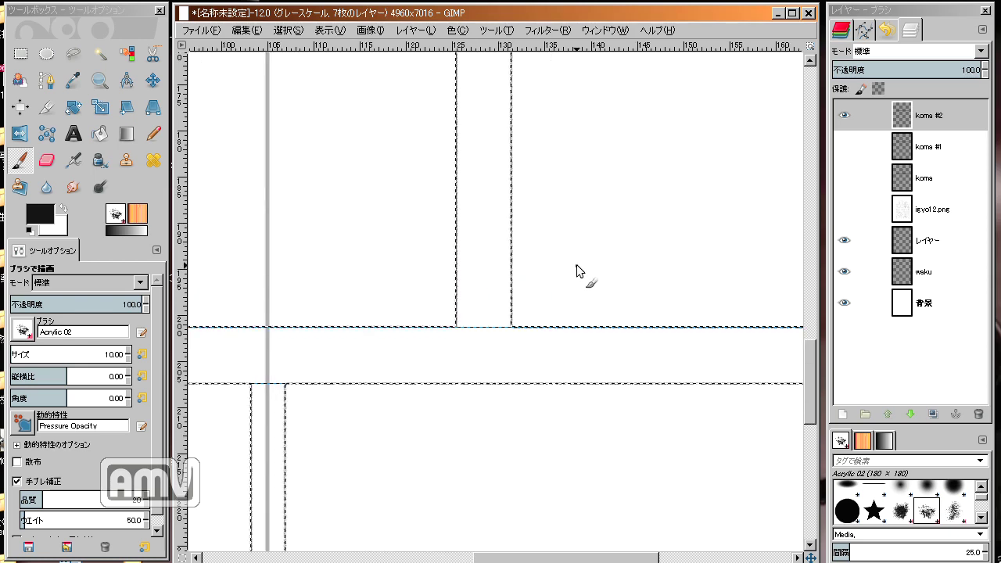
{"action": "scroll", "coordinate": [577, 272], "scroll_direction": "up", "scroll_amount": 1}
{"action": "scroll", "coordinate": [576, 271], "scroll_direction": "up", "scroll_amount": 1}
{"action": "scroll", "coordinate": [357, 323], "scroll_direction": "down", "scroll_amount": 1}
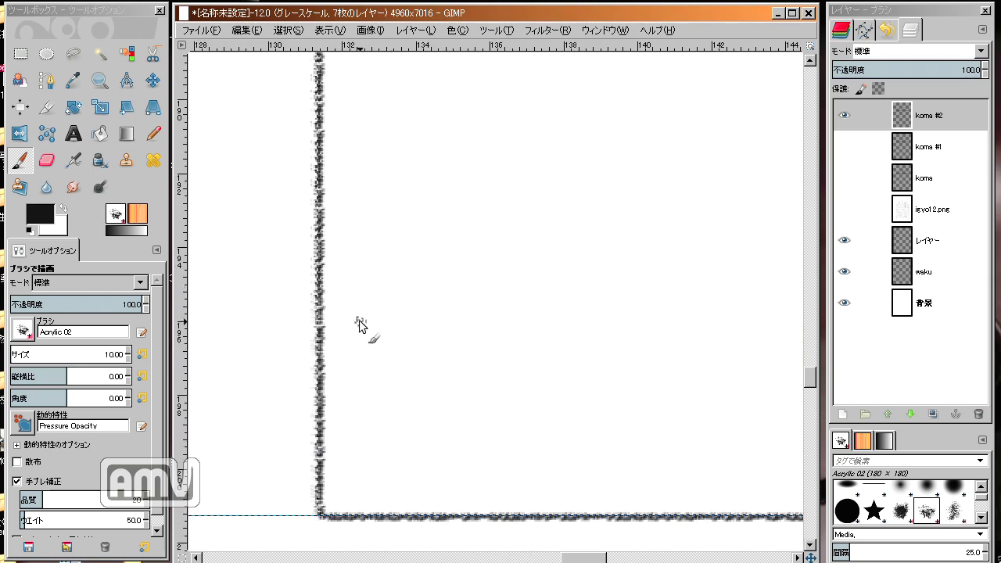
{"action": "scroll", "coordinate": [446, 290], "scroll_direction": "up", "scroll_amount": 1}
{"action": "scroll", "coordinate": [447, 293], "scroll_direction": "up", "scroll_amount": 2}
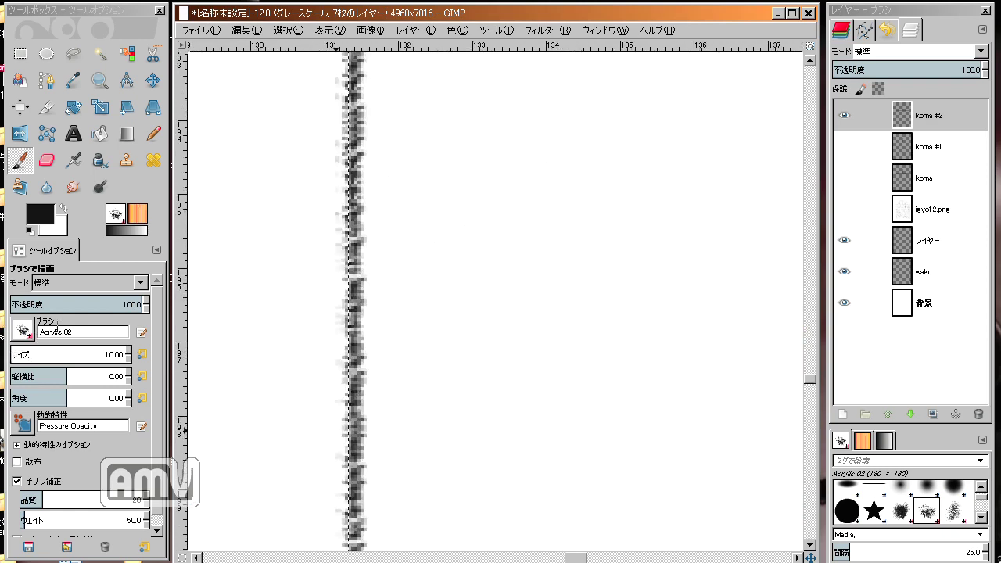
{"action": "left_click", "coordinate": [247, 30]}
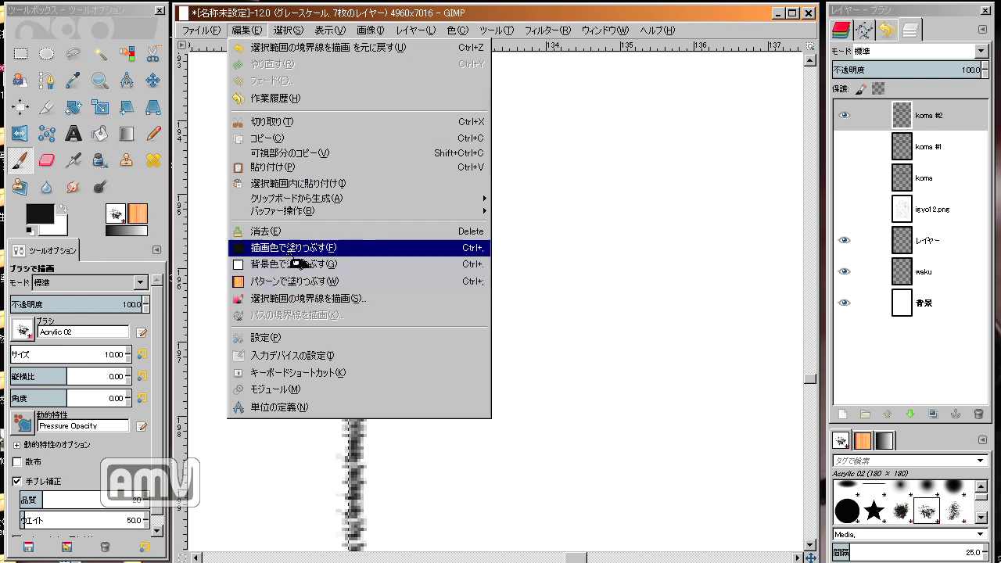
- Restroke the panel borders with the 2. Hardness 075 brush for solid black lines
{"action": "left_click", "coordinate": [304, 298]}
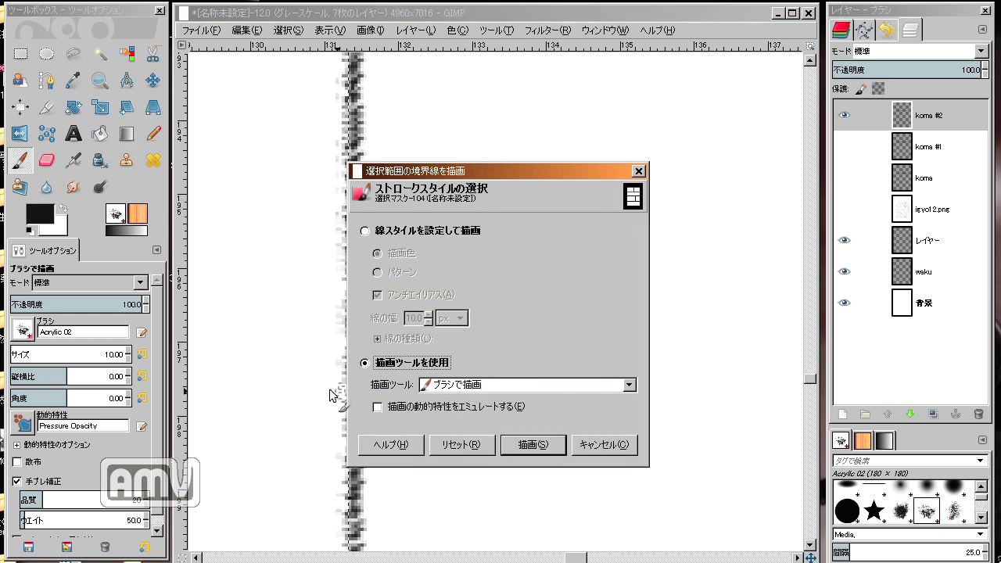
{"action": "left_click", "coordinate": [23, 332]}
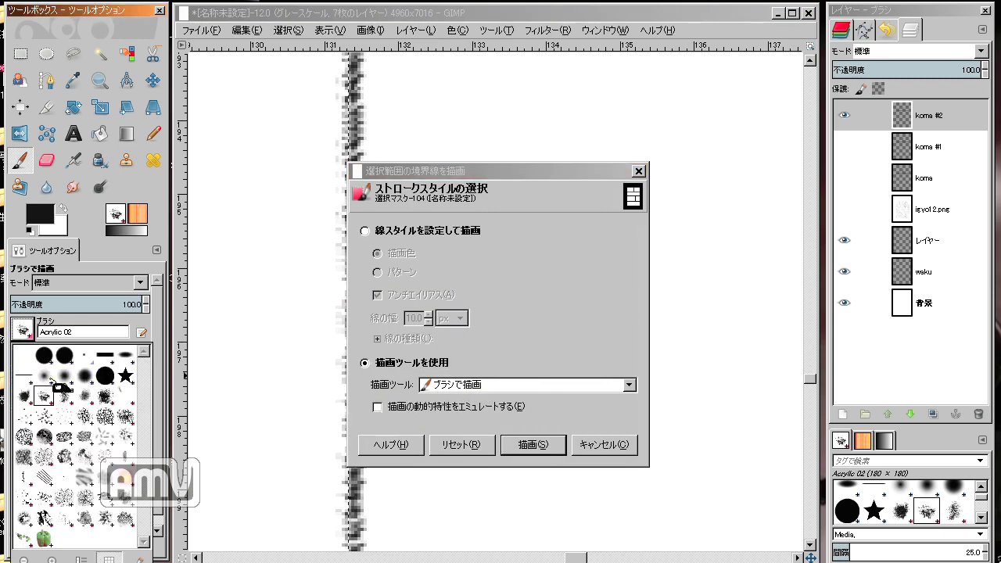
{"action": "left_click", "coordinate": [84, 377]}
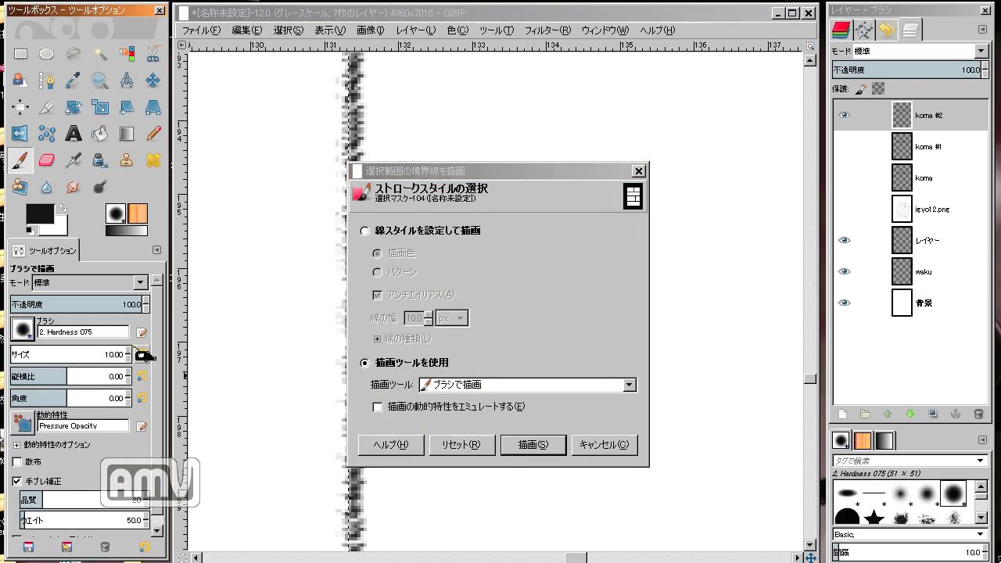
{"action": "left_click", "coordinate": [533, 445]}
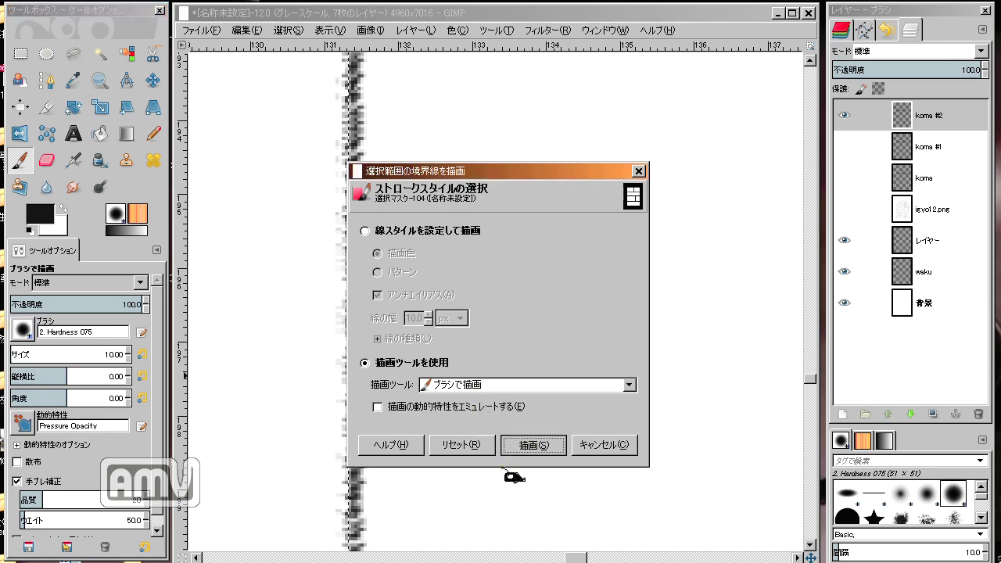
{"action": "scroll", "coordinate": [500, 316], "scroll_direction": "down", "scroll_amount": 1, "text": "ctrl"}
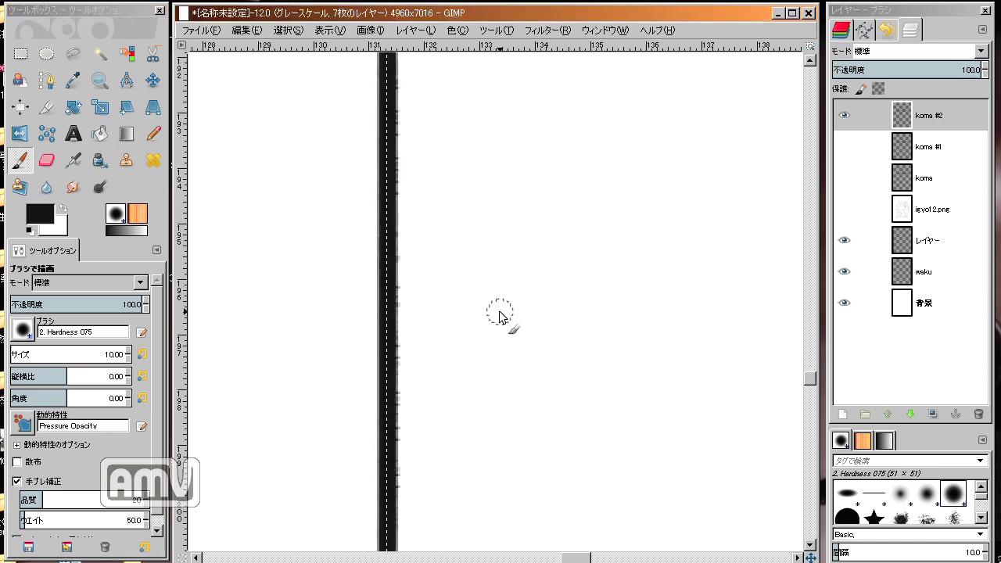
{"action": "scroll", "coordinate": [501, 316], "scroll_direction": "down", "scroll_amount": 2, "text": "ctrl"}
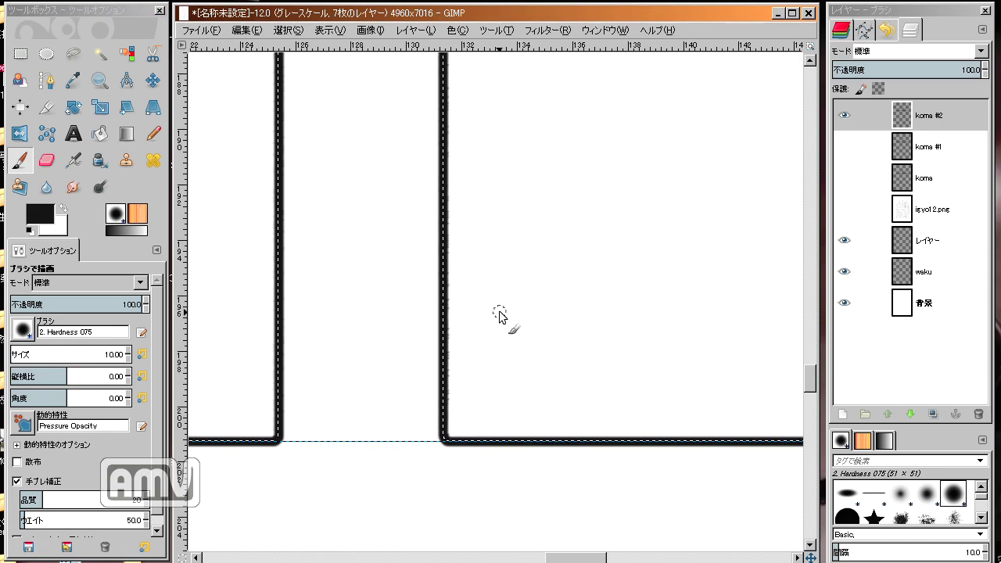
{"action": "scroll", "coordinate": [499, 316], "scroll_direction": "up", "scroll_amount": 1, "text": "ctrl"}
{"action": "scroll", "coordinate": [498, 316], "scroll_direction": "up", "scroll_amount": 1, "text": "ctrl"}
{"action": "scroll", "coordinate": [499, 316], "scroll_direction": "up", "scroll_amount": 1, "text": "ctrl"}
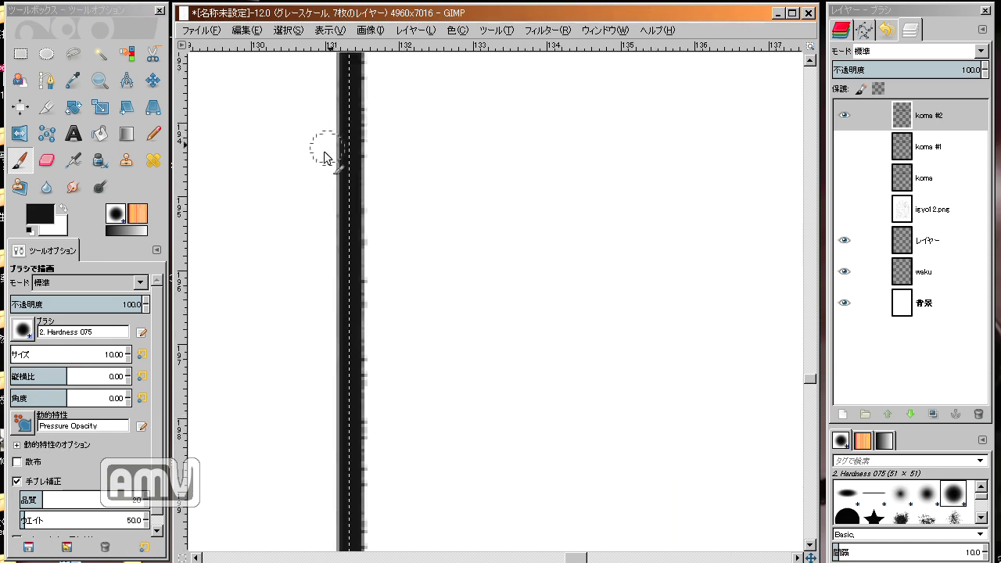
- Deselect to inspect the new border lines, then undo to restore the panel selection
{"action": "left_click", "coordinate": [288, 29]}
{"action": "left_click", "coordinate": [305, 64]}
{"action": "scroll", "coordinate": [365, 116], "scroll_direction": "down", "scroll_amount": 2, "text": "ctrl"}
{"action": "scroll", "coordinate": [364, 116], "scroll_direction": "down", "scroll_amount": 2, "text": "ctrl"}
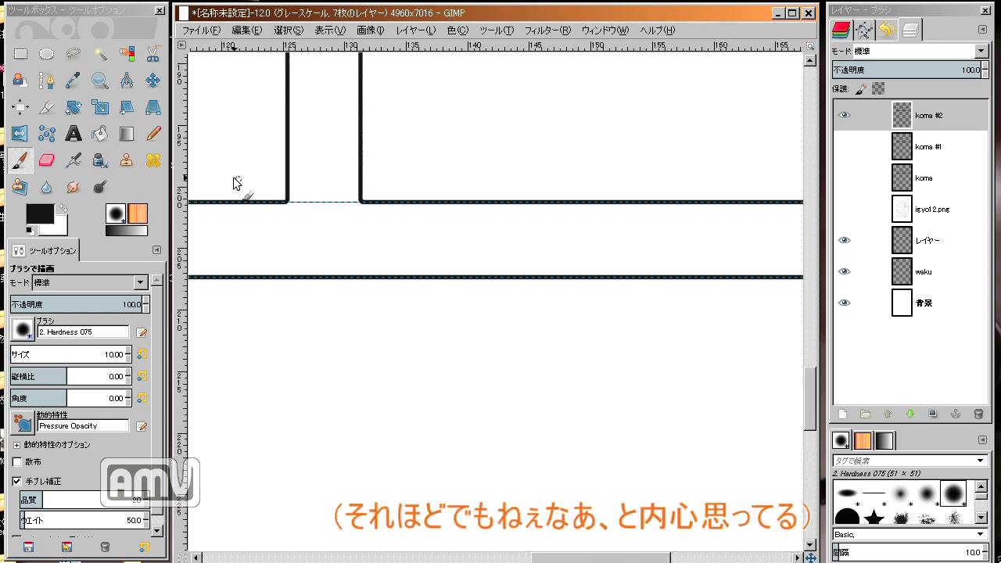
{"action": "scroll", "coordinate": [236, 183], "scroll_direction": "up", "scroll_amount": 3}
{"action": "scroll", "coordinate": [250, 212], "scroll_direction": "up", "scroll_amount": 4}
{"action": "scroll", "coordinate": [290, 342], "scroll_direction": "up", "scroll_amount": 4}
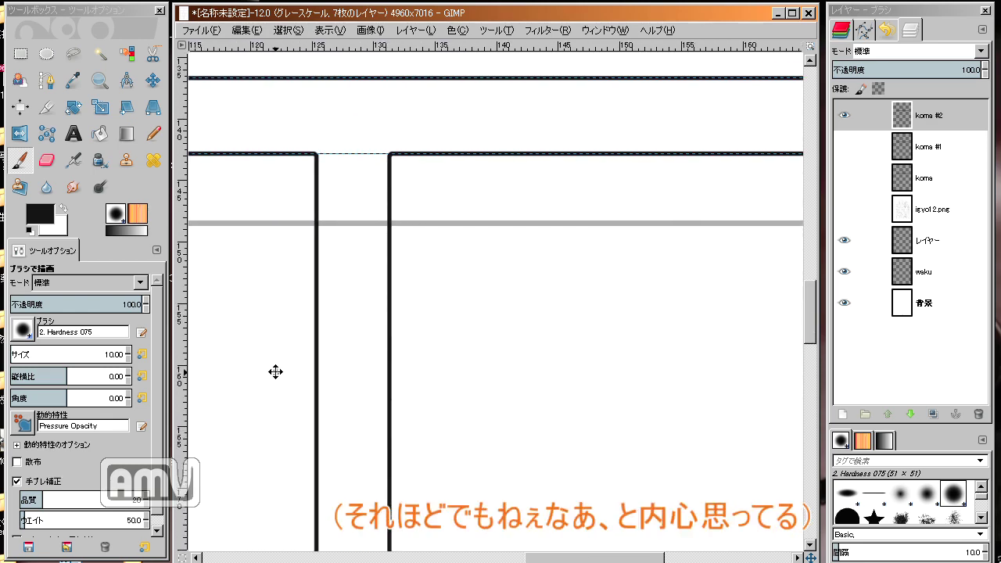
{"action": "left_click_drag", "start_coordinate": [275, 371], "coordinate": [268, 359]}
{"action": "left_click", "coordinate": [251, 37]}
{"action": "left_click", "coordinate": [265, 62]}
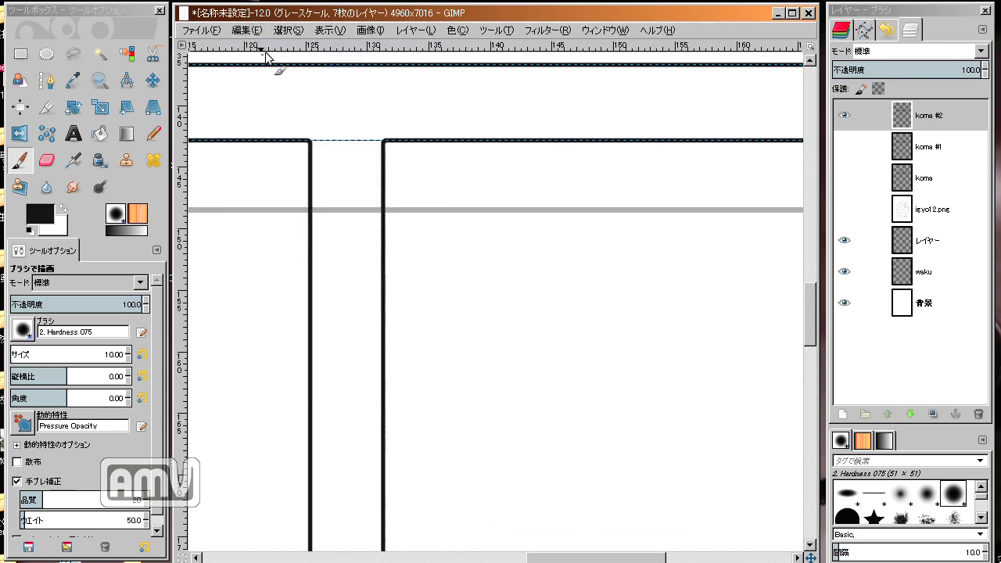
- Undo the solid border stroke and restroke the panel borders with Pencil 01 at size 14
{"action": "left_click", "coordinate": [246, 30]}
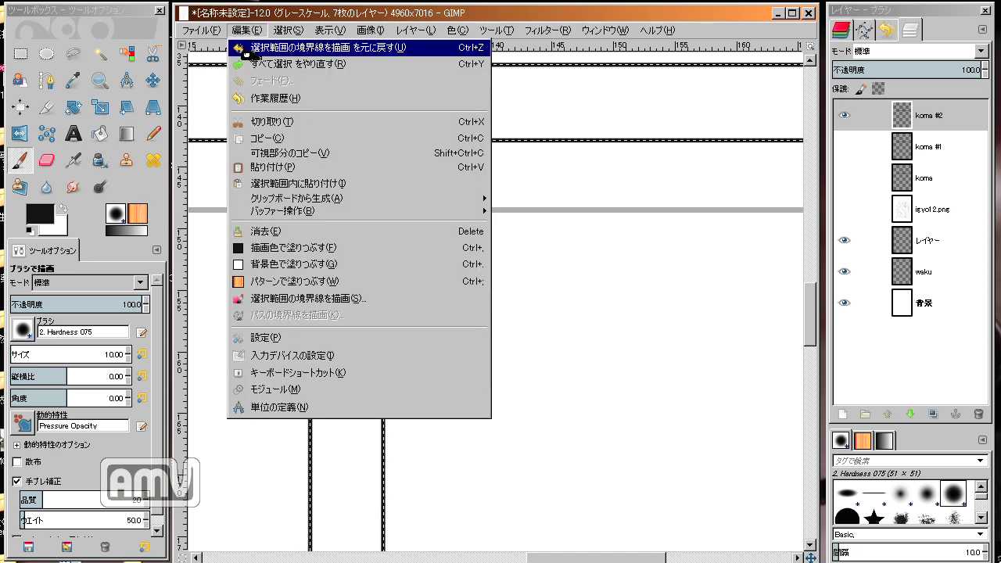
{"action": "left_click", "coordinate": [270, 50]}
{"action": "left_click", "coordinate": [274, 36]}
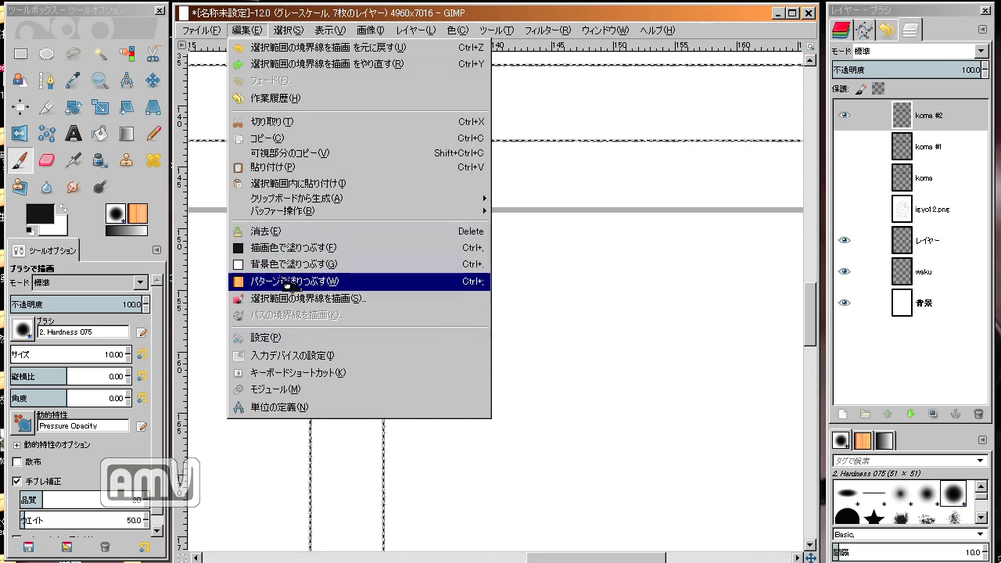
{"action": "left_click", "coordinate": [289, 298]}
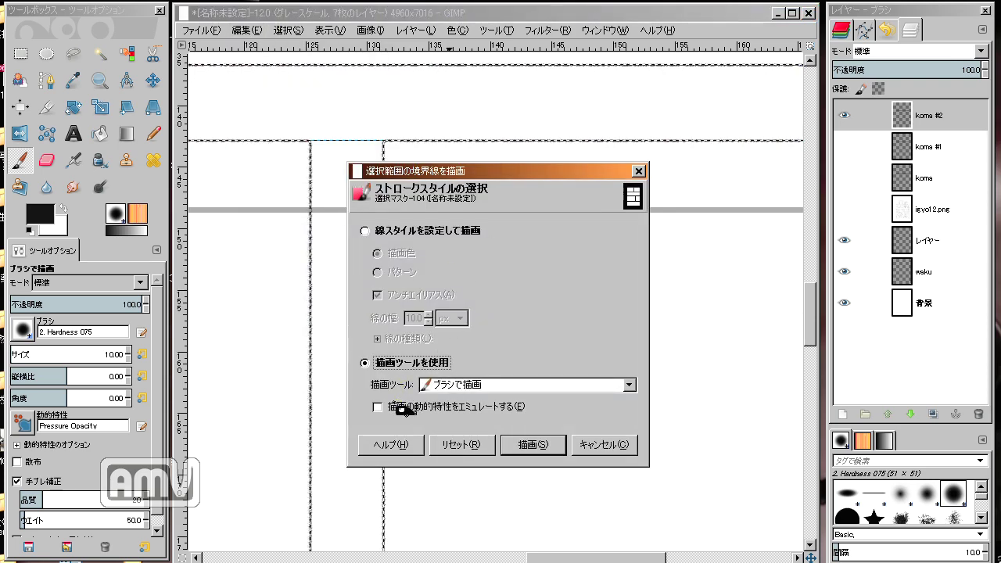
{"action": "left_click", "coordinate": [23, 332]}
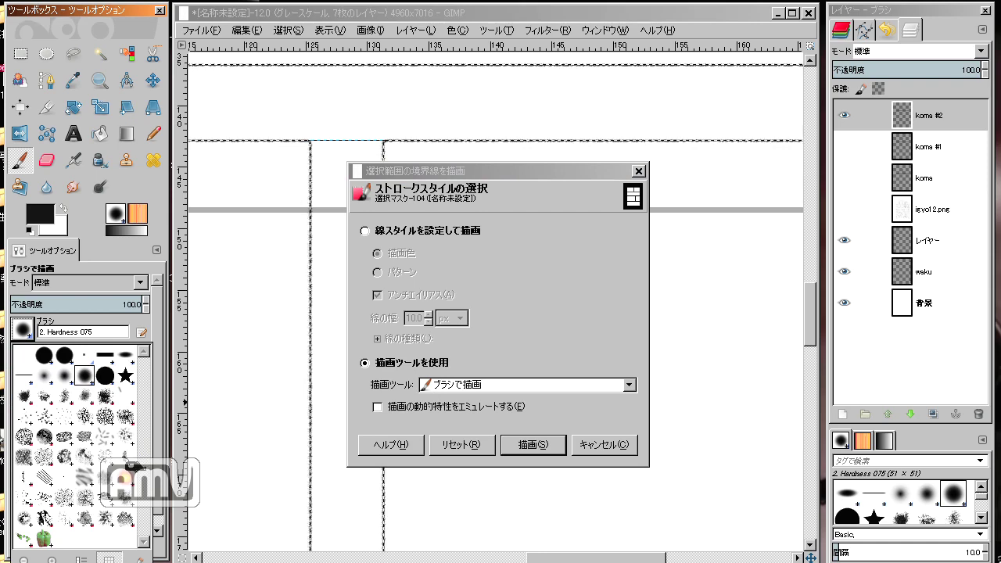
{"action": "left_click", "coordinate": [130, 469]}
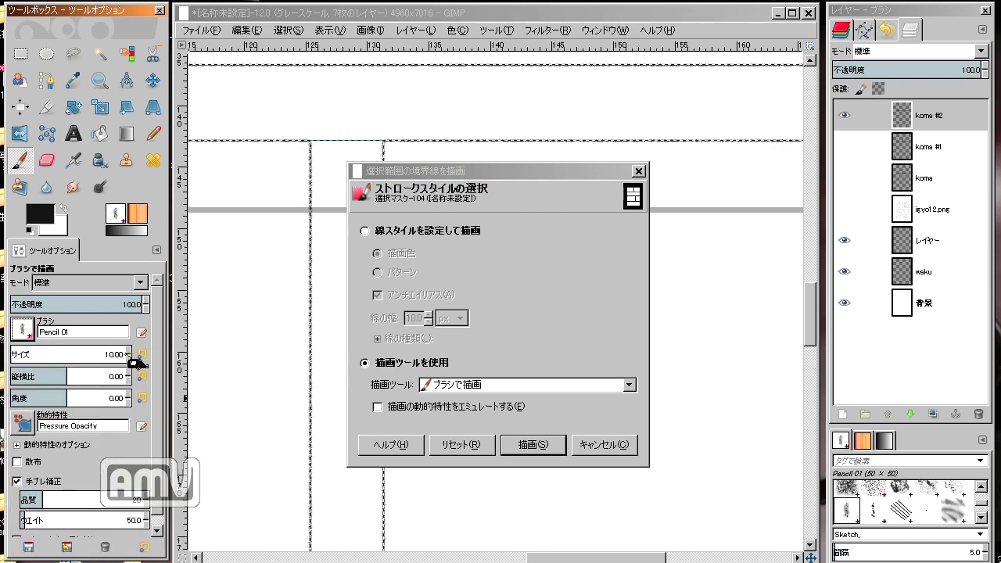
{"action": "scroll", "coordinate": [132, 354], "scroll_direction": "up", "scroll_amount": 2}
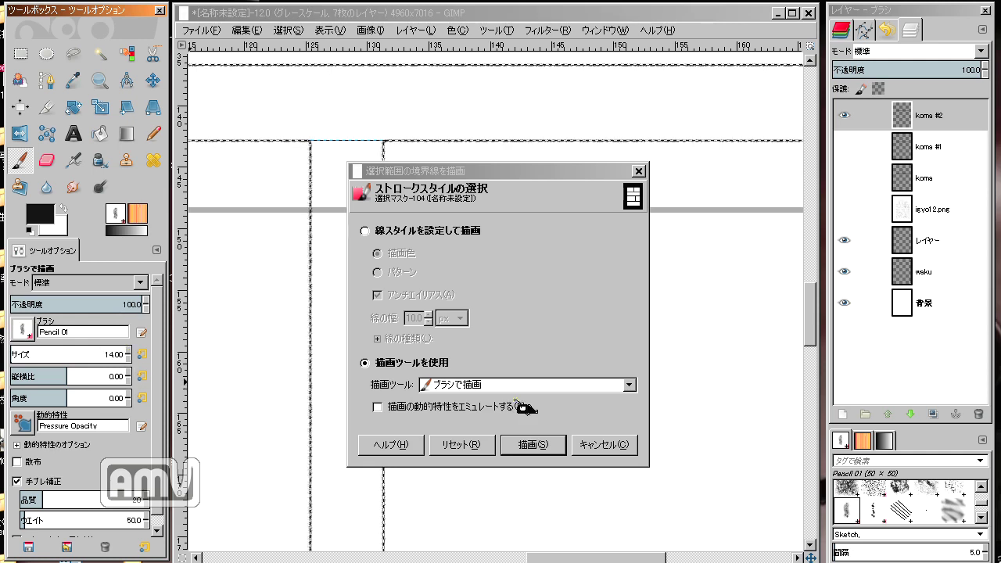
{"action": "left_click", "coordinate": [529, 447]}
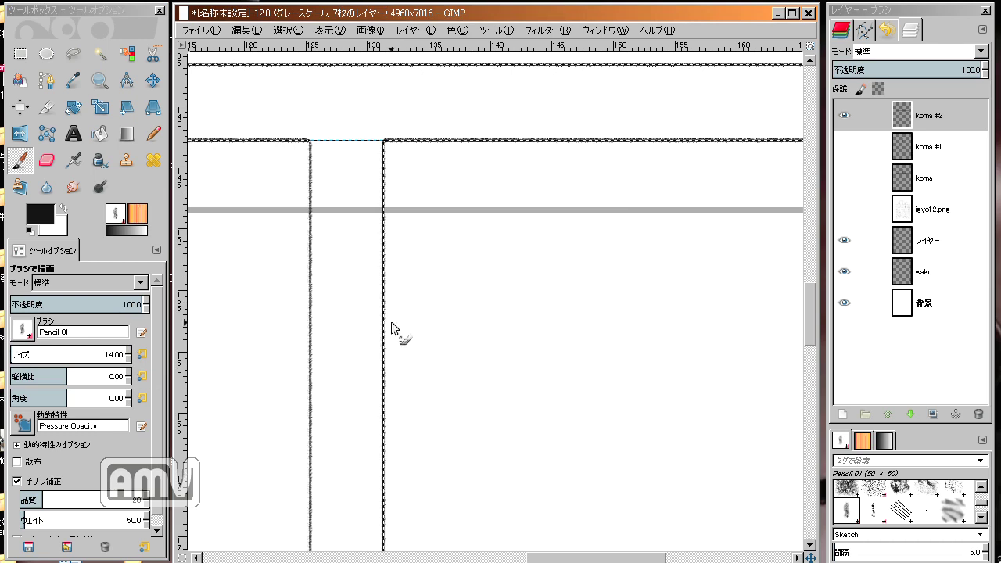
- Undo an accidental Select All to restore the panel selection, then choose the Acrylic 05 brush
{"action": "left_click", "coordinate": [300, 30]}
{"action": "left_click", "coordinate": [311, 50]}
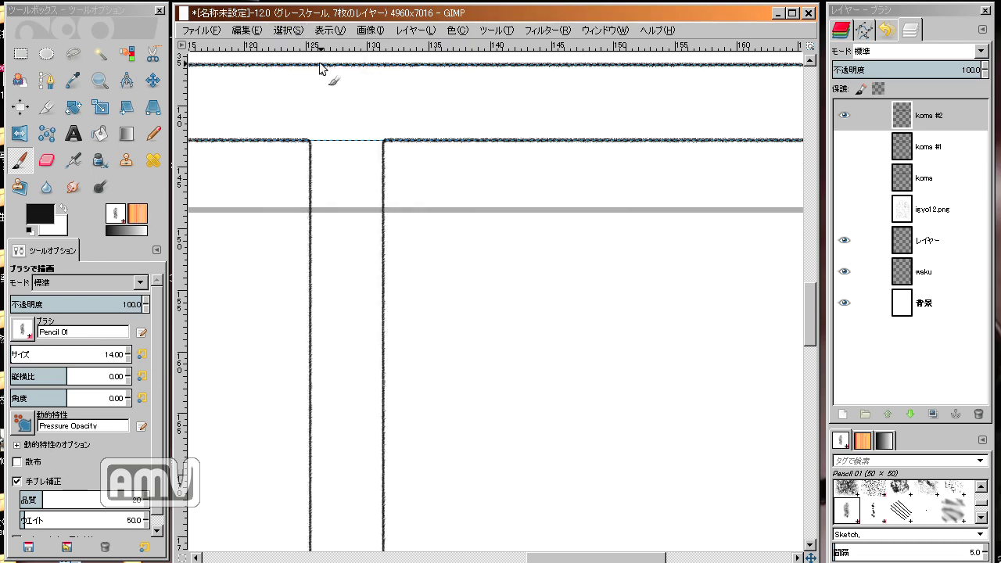
{"action": "left_click", "coordinate": [249, 32]}
{"action": "left_click", "coordinate": [254, 47]}
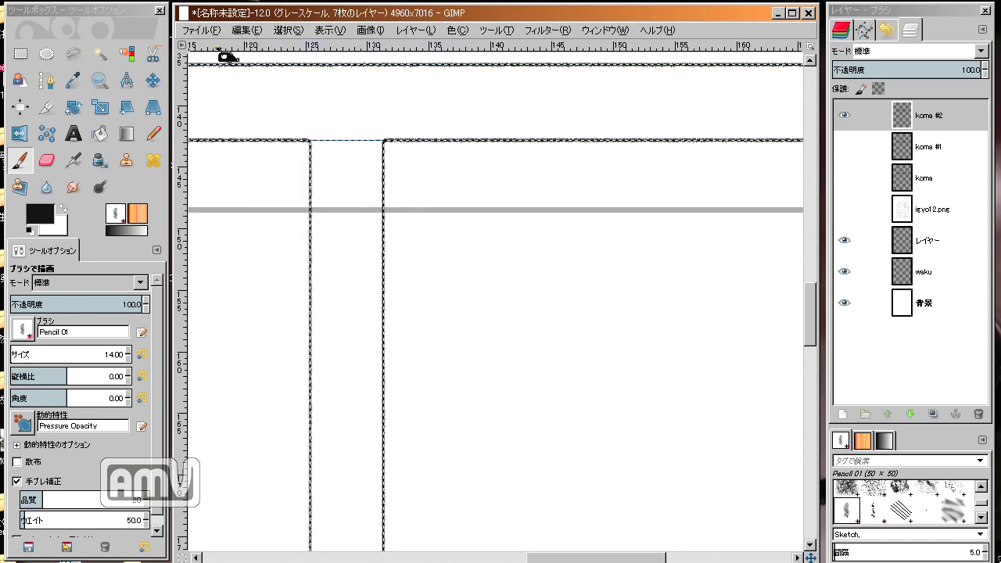
{"action": "left_click", "coordinate": [36, 332]}
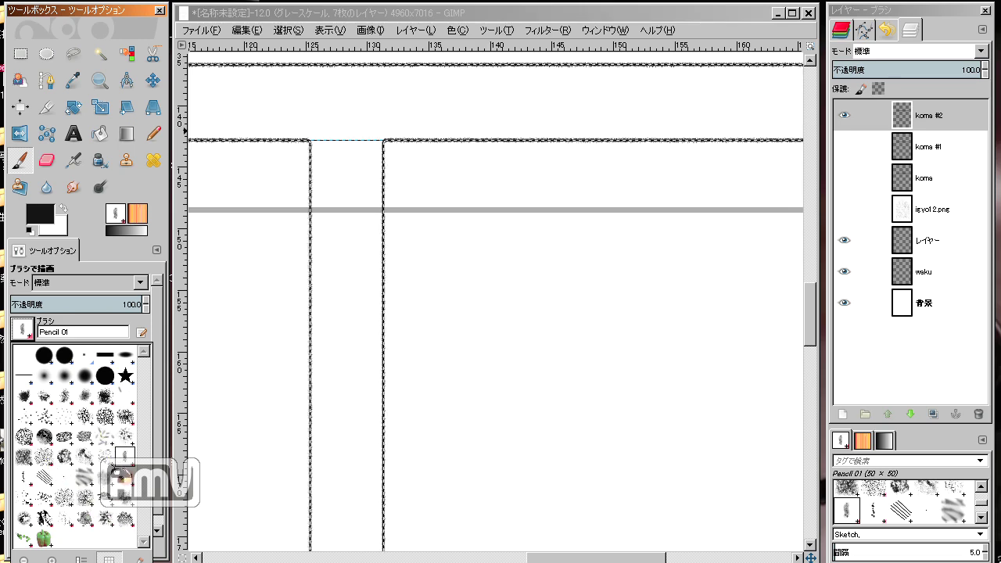
{"action": "left_click", "coordinate": [114, 407]}
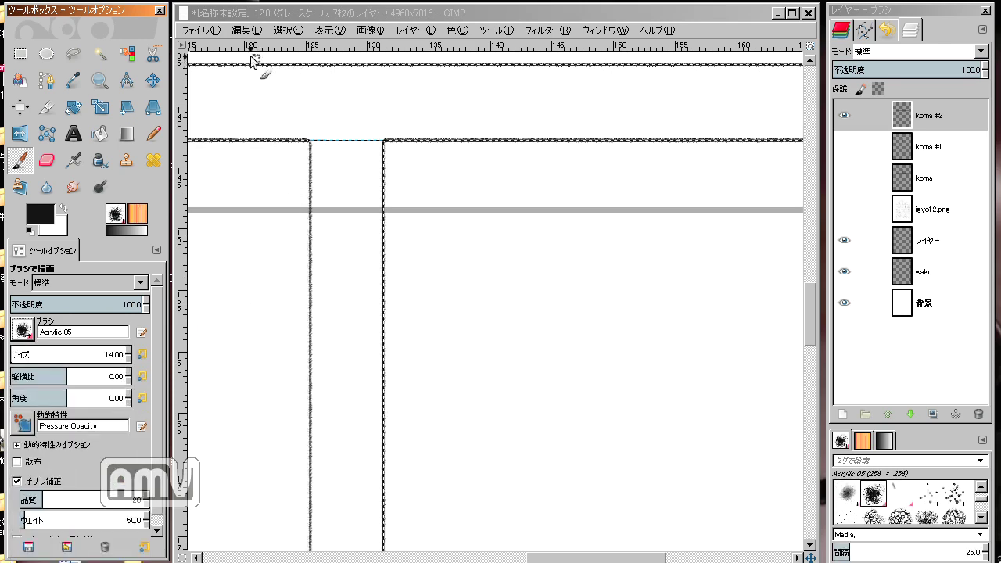
{"action": "left_click", "coordinate": [247, 30]}
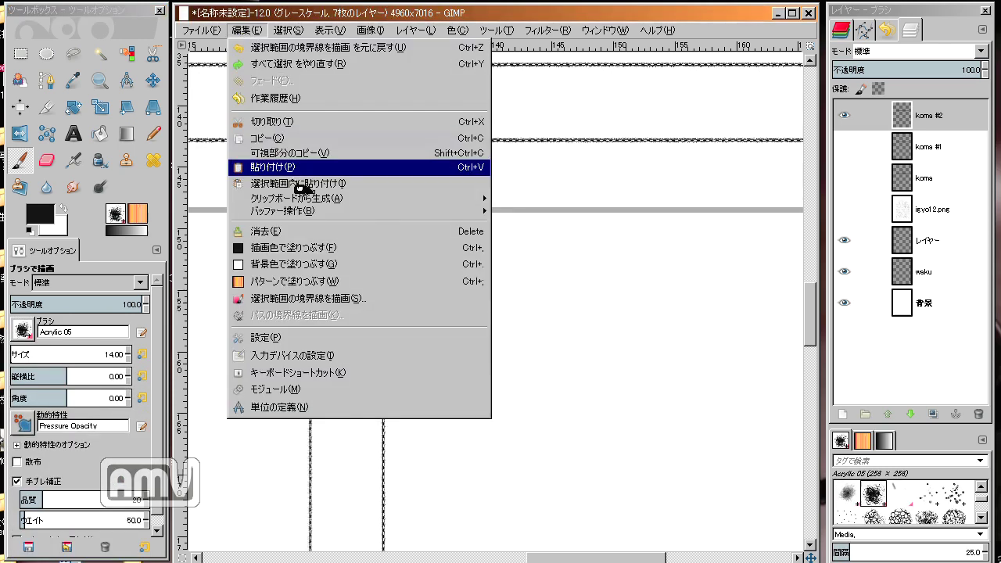
- Stroke the panel border selection with the Acrylic 05 brush
{"action": "left_click", "coordinate": [317, 298]}
{"action": "left_click", "coordinate": [525, 447]}
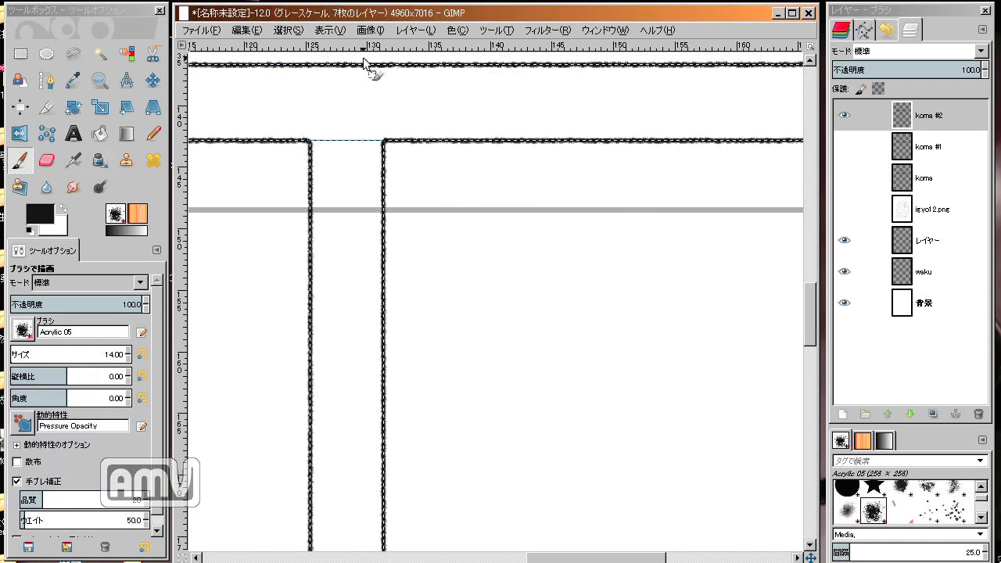
{"action": "left_click", "coordinate": [286, 31]}
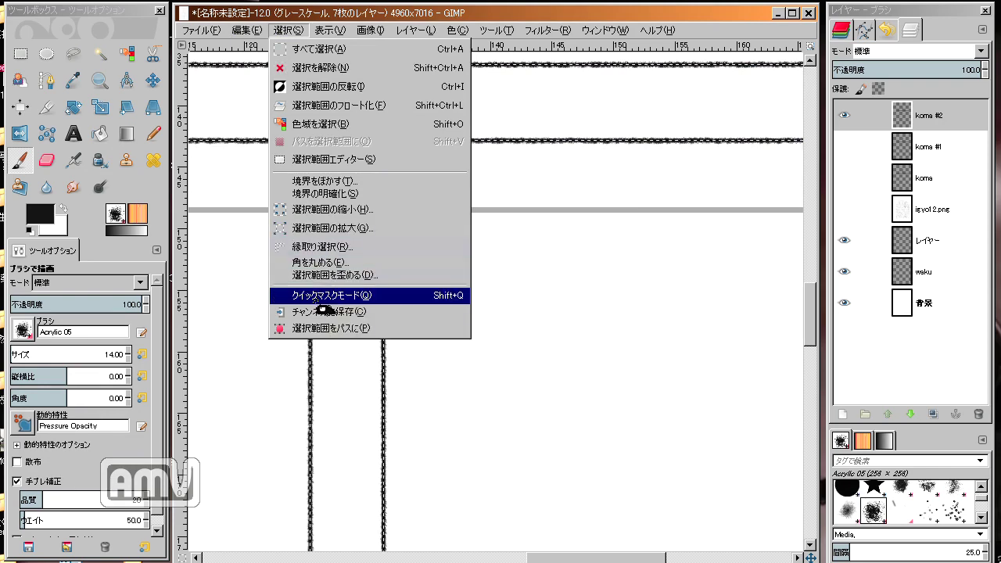
- Stroke the borders again with the 2. Hardness 075 brush at size 10
{"action": "left_click", "coordinate": [281, 299]}
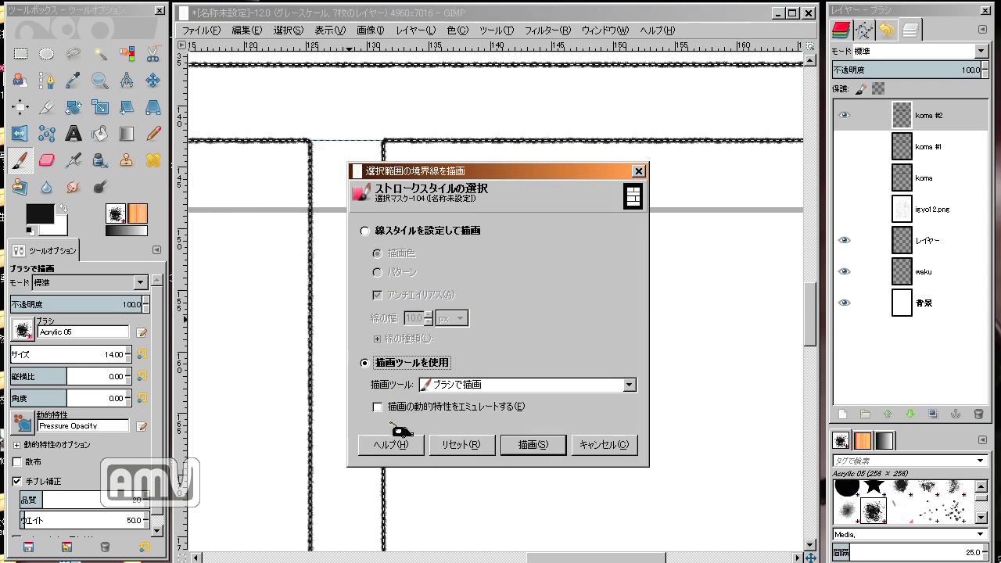
{"action": "left_click", "coordinate": [30, 331]}
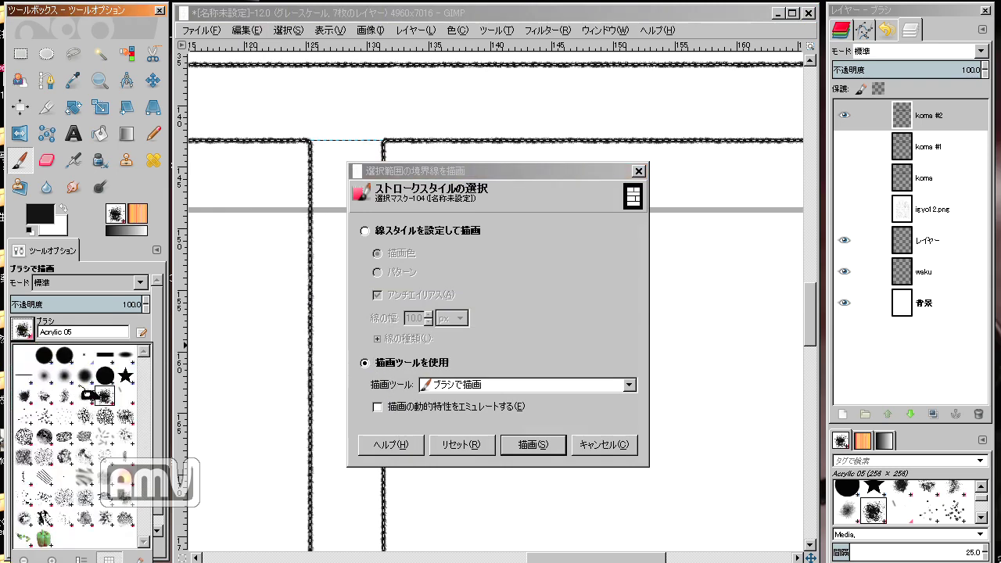
{"action": "left_click", "coordinate": [87, 388]}
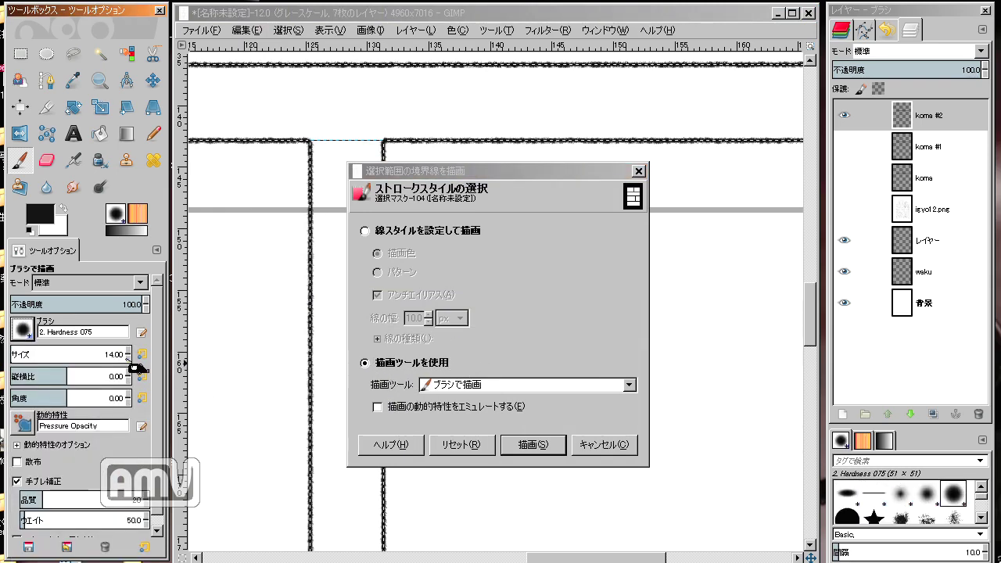
{"action": "scroll", "coordinate": [134, 366], "scroll_direction": "down", "scroll_amount": 2}
{"action": "left_click", "coordinate": [522, 452]}
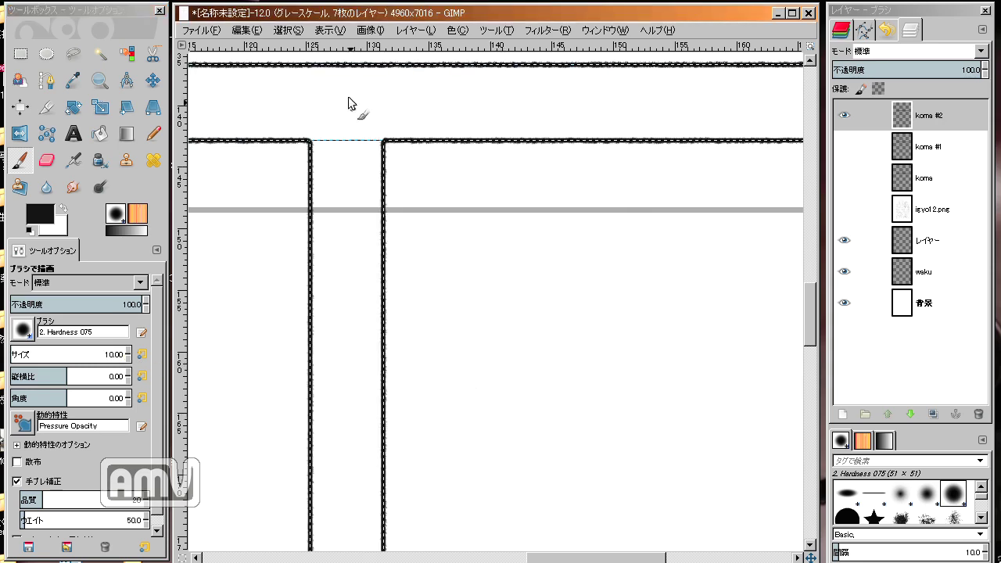
- Clear the selection with Select > None and zoom out to the whole page
{"action": "left_click", "coordinate": [287, 30]}
{"action": "left_click", "coordinate": [313, 63]}
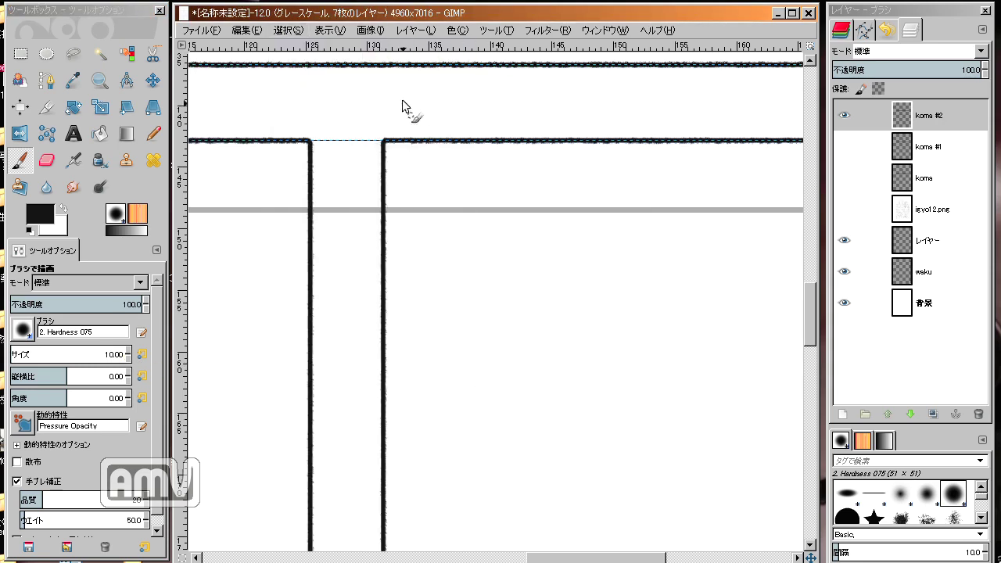
{"action": "key", "text": "minus"}
{"action": "key", "text": "minus"}
{"action": "key", "text": "minus"}
{"action": "key", "text": "minus"}
{"action": "key", "text": "minus"}
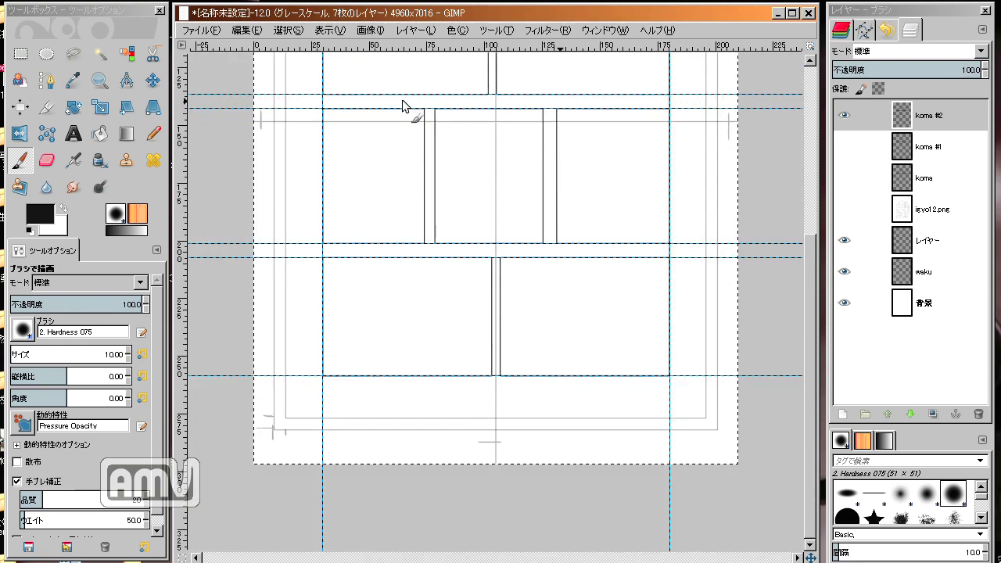
{"action": "scroll", "coordinate": [351, 179], "scroll_direction": "up", "scroll_amount": 2}
{"action": "scroll", "coordinate": [339, 324], "scroll_direction": "up", "scroll_amount": 3}
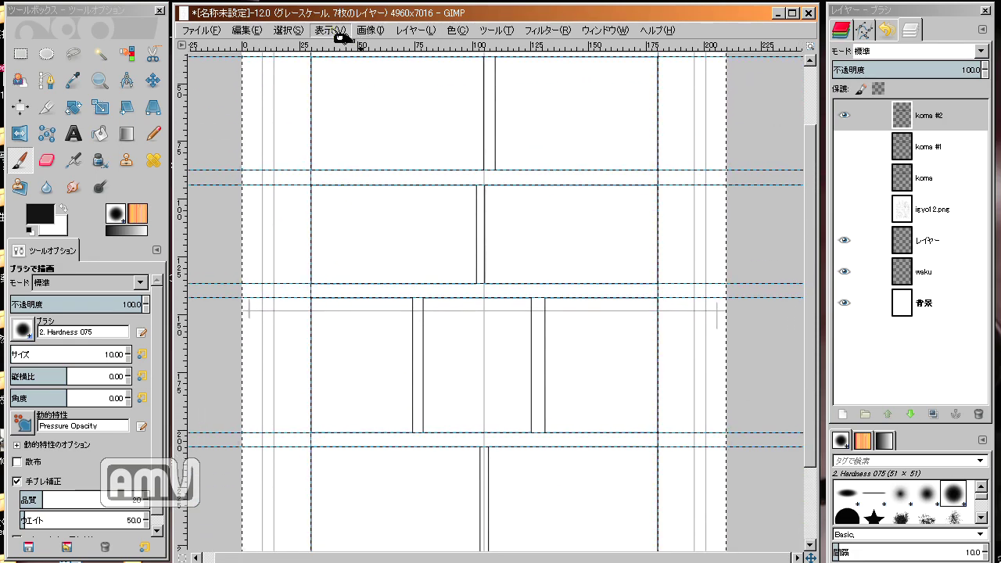
- Hide the guides and hide the waku and レイヤー layers
{"action": "left_click", "coordinate": [332, 30]}
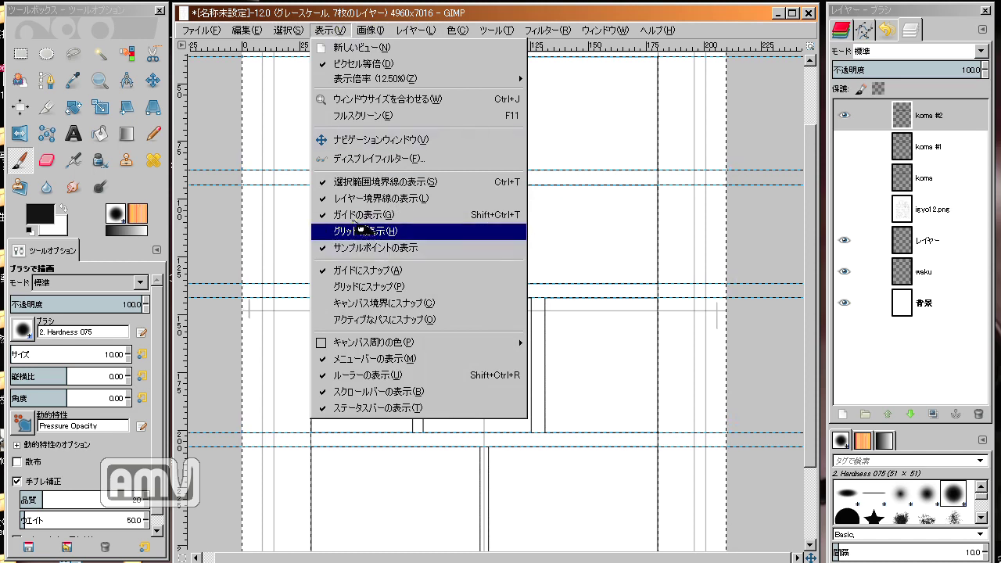
{"action": "left_click", "coordinate": [364, 214]}
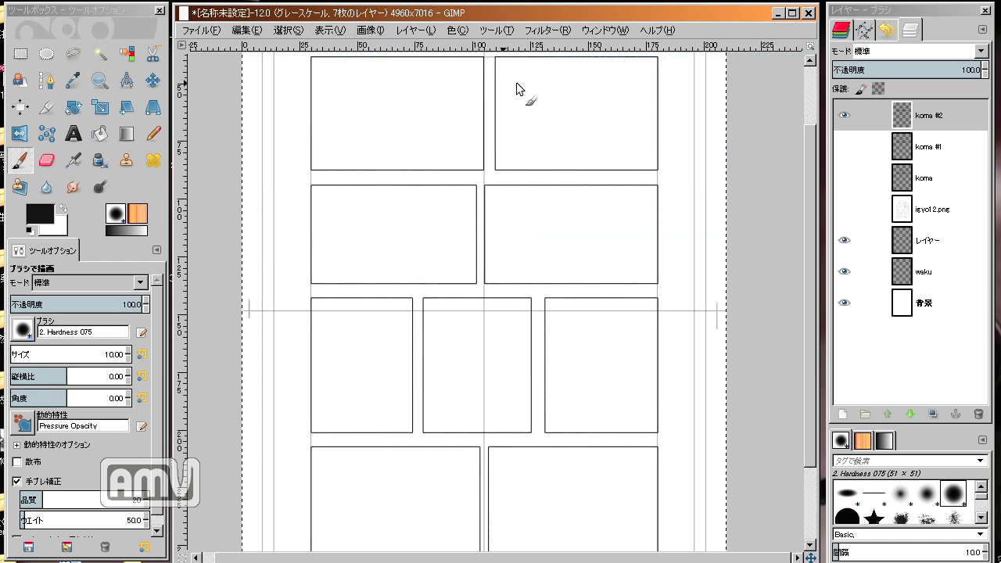
{"action": "left_click", "coordinate": [844, 272]}
{"action": "left_click", "coordinate": [843, 240]}
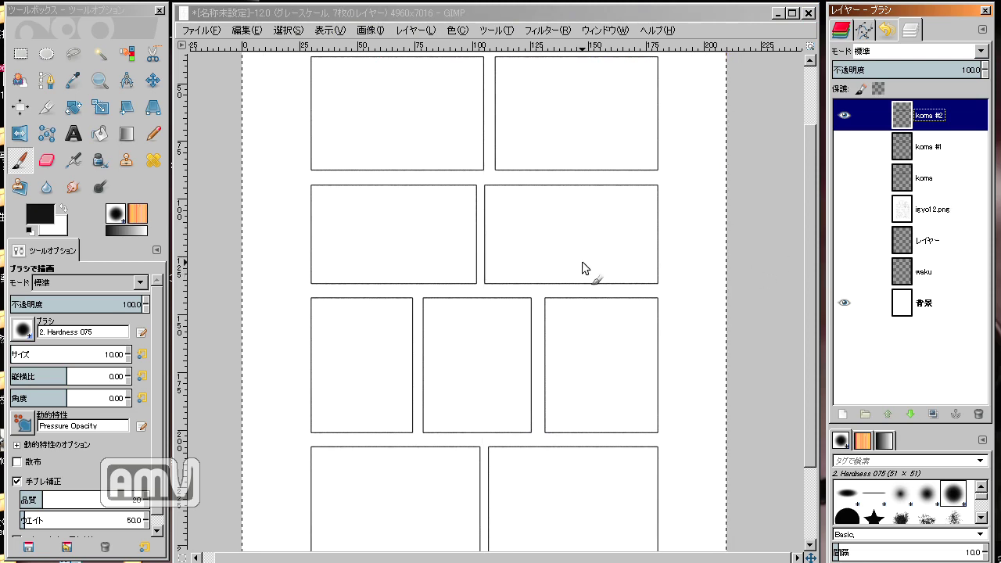
- Zoom in to inspect the border texture and rename the koma #2 layer to a line of dashes
{"action": "key", "text": "plus"}
{"action": "scroll", "coordinate": [495, 295], "scroll_direction": "up", "scroll_amount": 3}
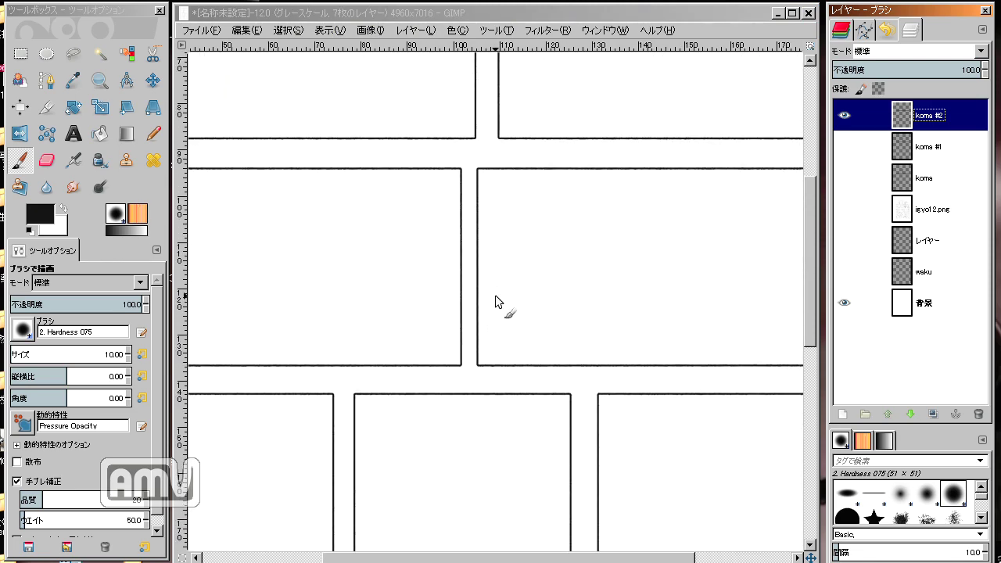
{"action": "key", "text": "plus"}
{"action": "scroll", "coordinate": [495, 295], "scroll_direction": "down", "scroll_amount": 5}
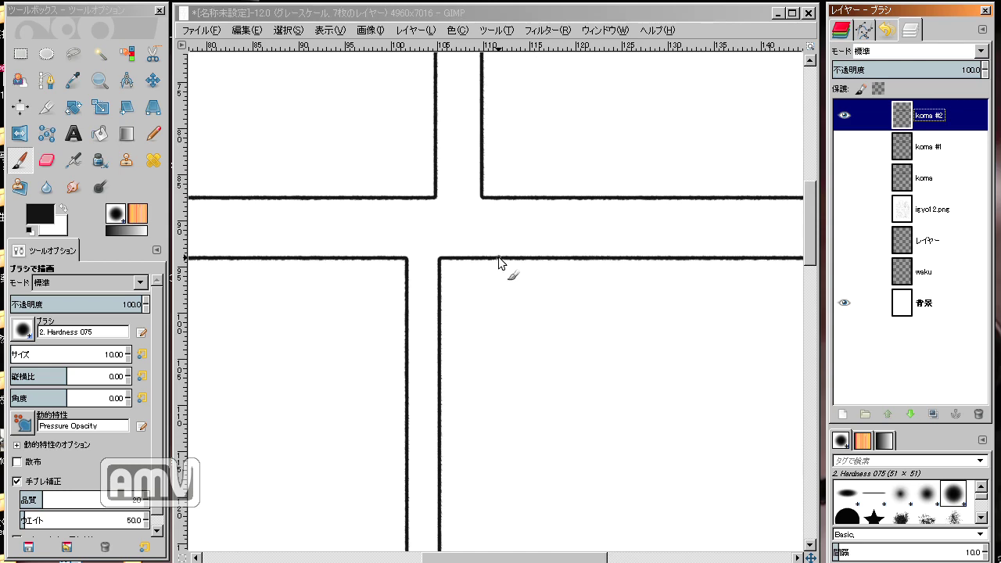
{"action": "key", "text": "plus"}
{"action": "key", "text": "plus"}
{"action": "key", "text": "plus"}
{"action": "scroll", "coordinate": [444, 300], "scroll_direction": "up", "scroll_amount": 4}
{"action": "scroll", "coordinate": [440, 268], "scroll_direction": "up", "scroll_amount": 1}
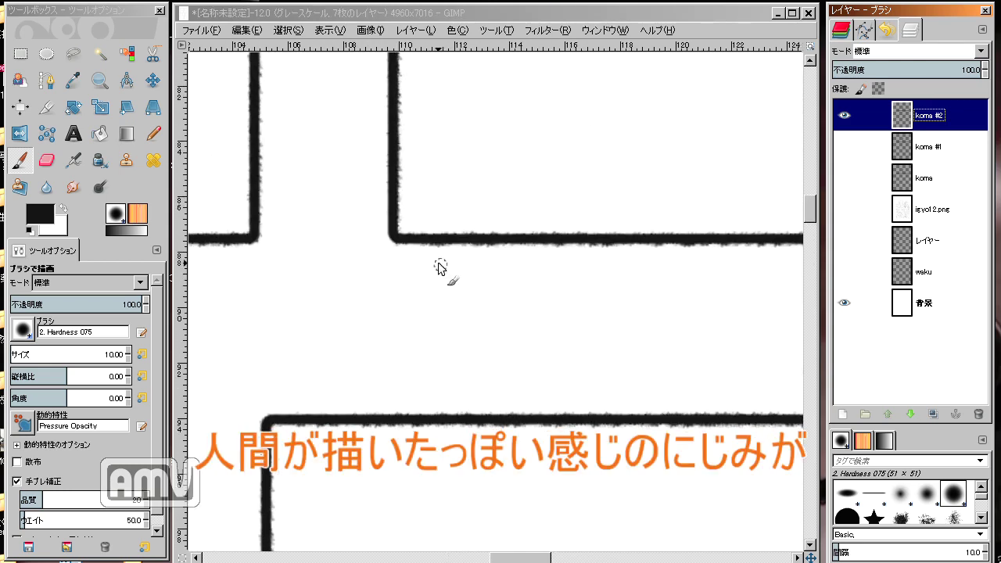
{"action": "scroll", "coordinate": [390, 188], "scroll_direction": "up", "scroll_amount": 3}
{"action": "scroll", "coordinate": [383, 227], "scroll_direction": "up", "scroll_amount": 5}
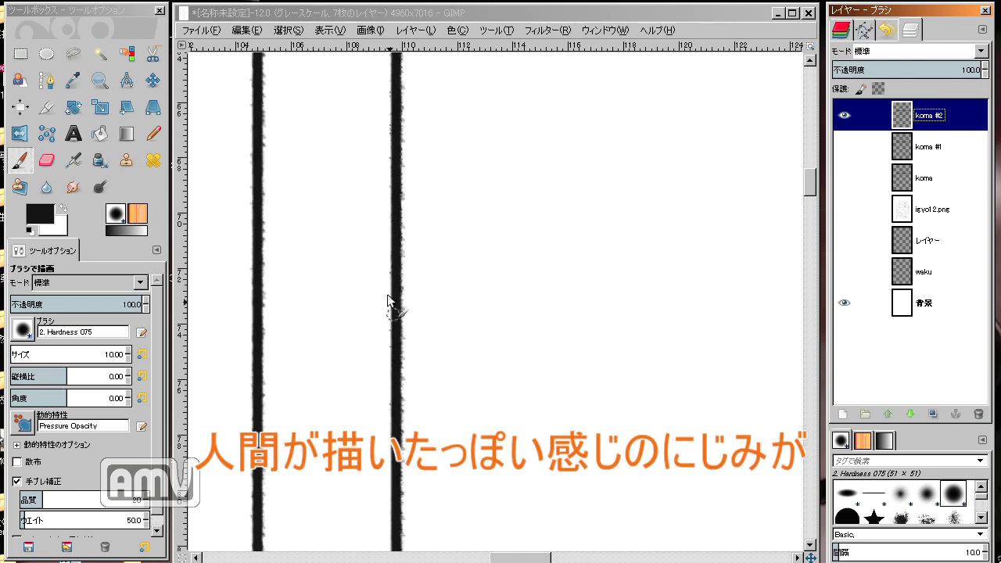
{"action": "scroll", "coordinate": [387, 305], "scroll_direction": "up", "scroll_amount": 5}
{"action": "scroll", "coordinate": [376, 344], "scroll_direction": "up", "scroll_amount": 5}
{"action": "scroll", "coordinate": [375, 355], "scroll_direction": "up", "scroll_amount": 5}
{"action": "scroll", "coordinate": [390, 321], "scroll_direction": "left", "scroll_amount": 1}
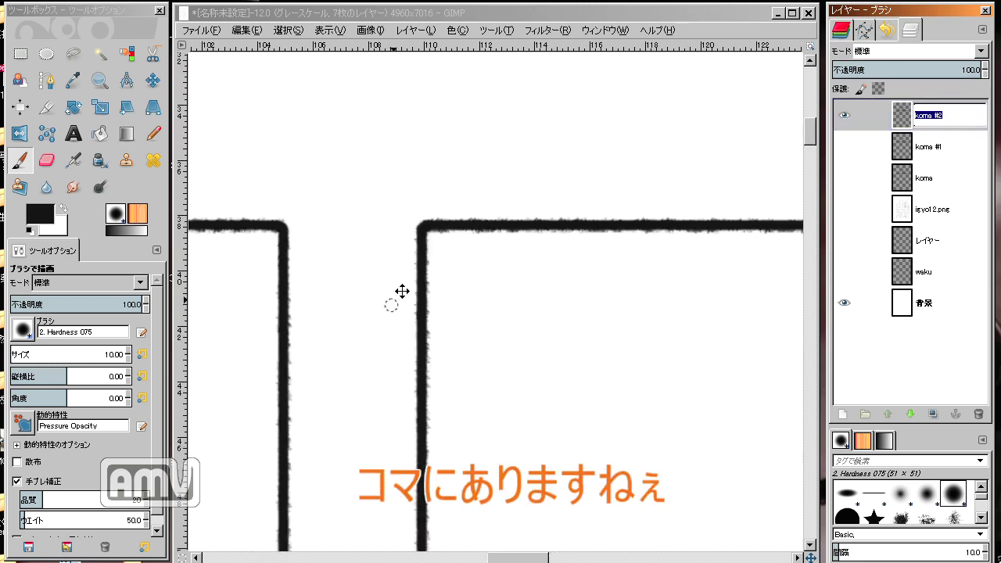
{"action": "scroll", "coordinate": [427, 274], "scroll_direction": "left", "scroll_amount": 3}
{"action": "scroll", "coordinate": [445, 254], "scroll_direction": "left", "scroll_amount": 1}
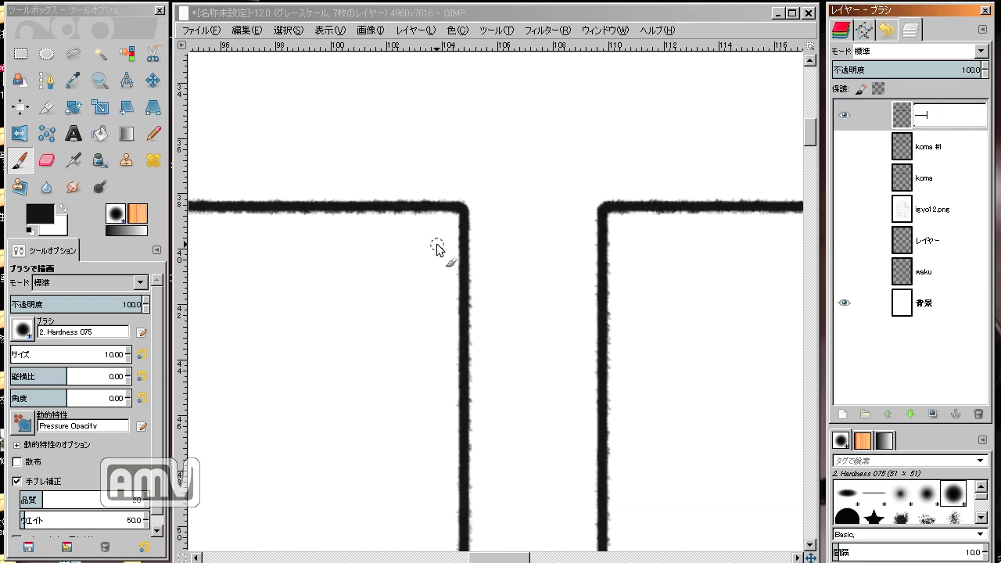
{"action": "scroll", "coordinate": [409, 265], "scroll_direction": "left", "scroll_amount": 1}
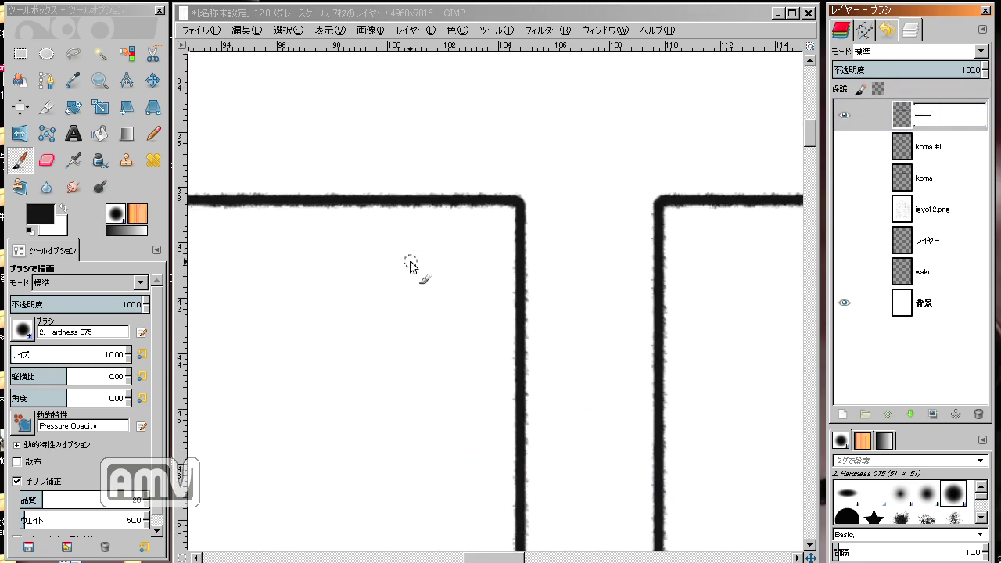
{"action": "left_click", "coordinate": [247, 30]}
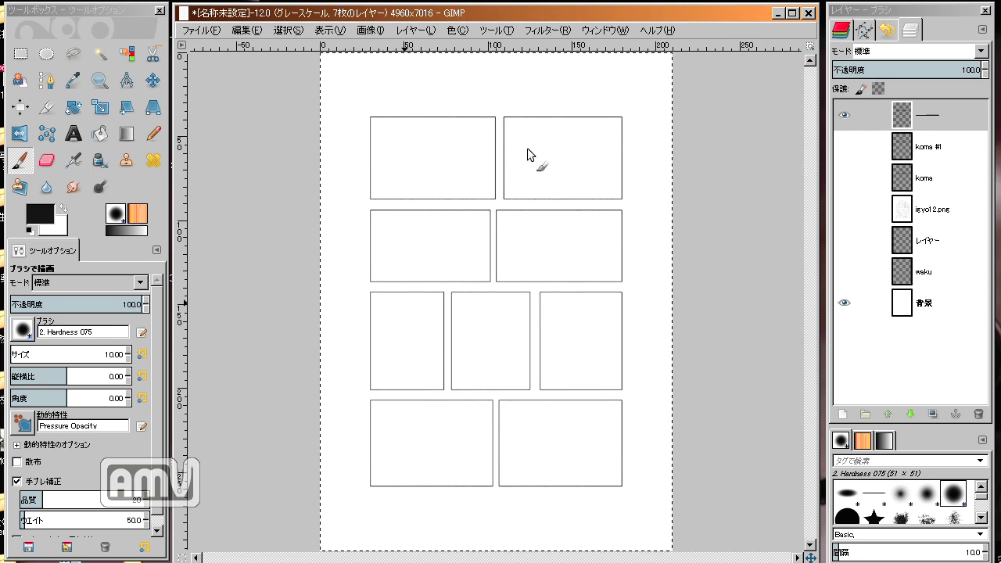
{"action": "key", "text": "ctrl"}
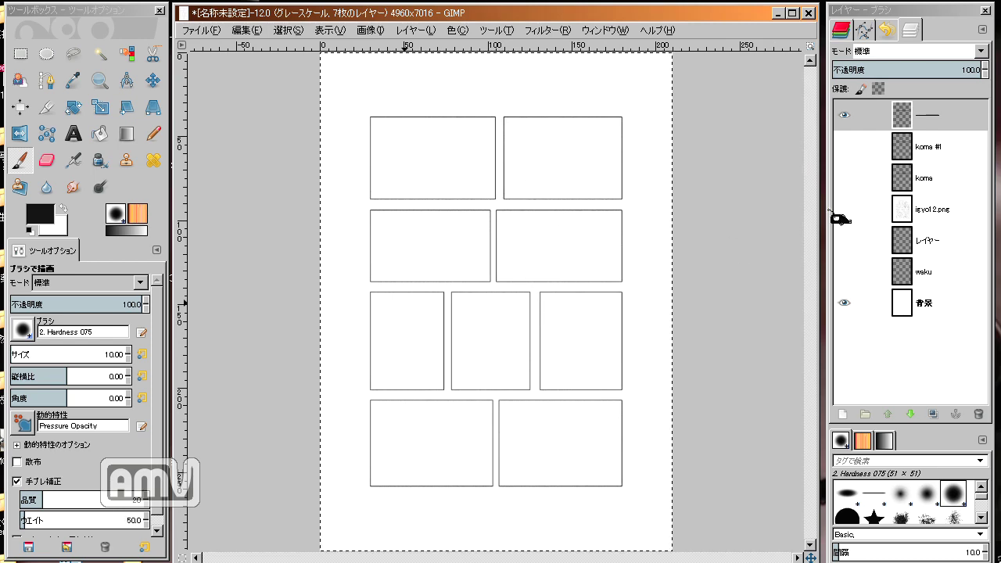
{"action": "left_click", "coordinate": [844, 208]}
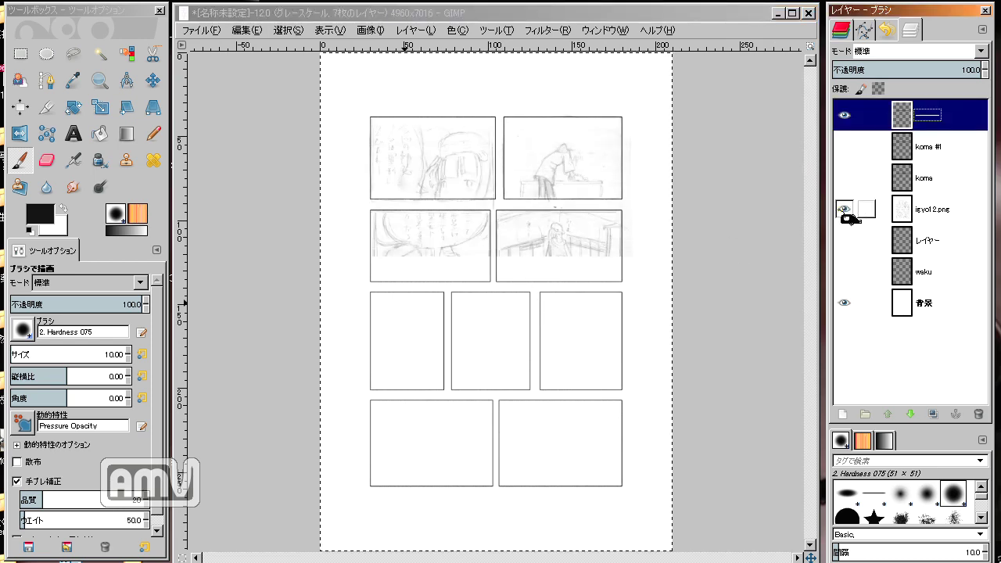
{"action": "key", "text": "k"}
{"action": "scroll", "coordinate": [519, 201], "scroll_direction": "up", "scroll_amount": 2, "text": "ctrl"}
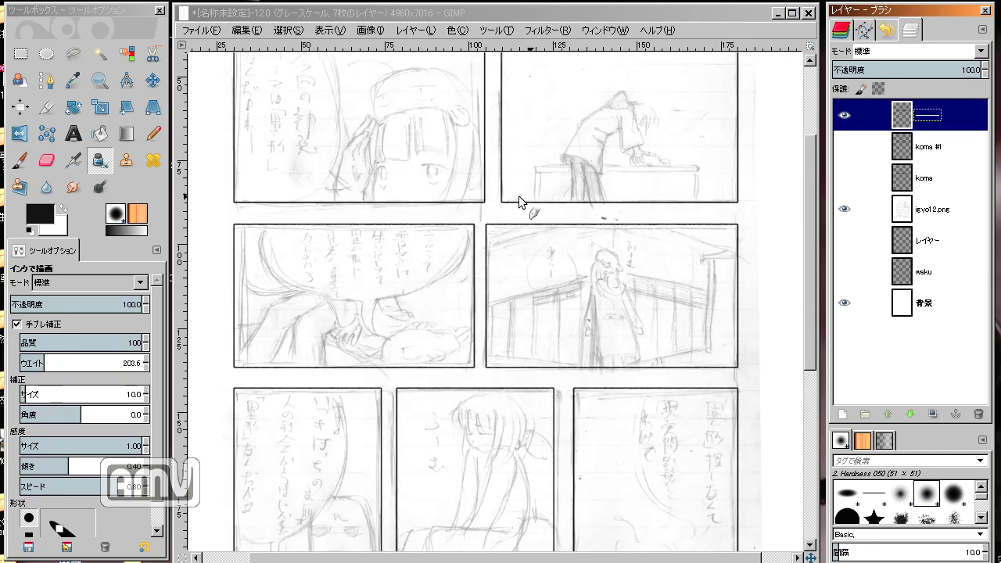
{"action": "scroll", "coordinate": [519, 195], "scroll_direction": "up", "scroll_amount": 2, "text": "ctrl"}
{"action": "key", "text": "p"}
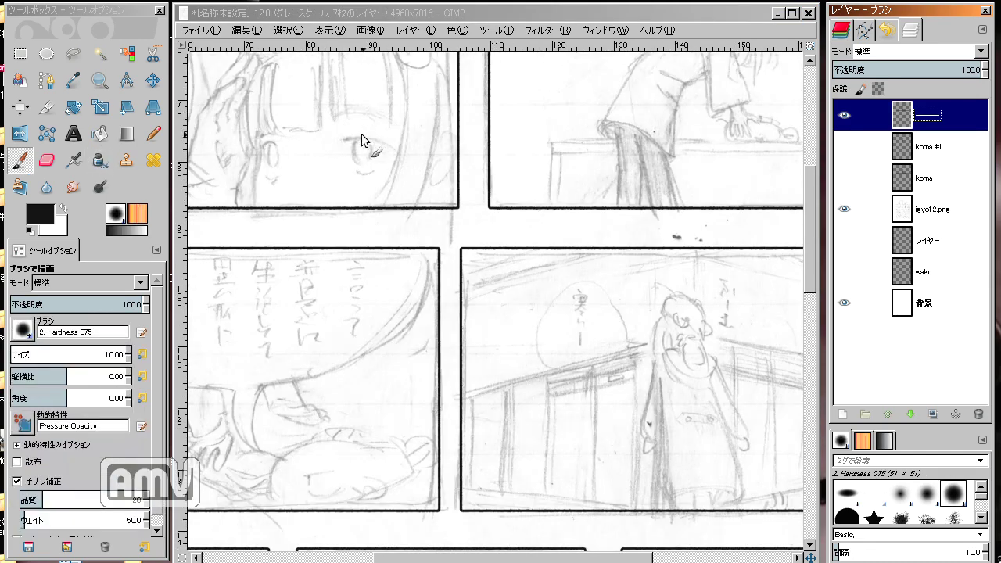
{"action": "scroll", "coordinate": [335, 230], "scroll_direction": "up", "scroll_amount": 3}
{"action": "scroll", "coordinate": [273, 242], "scroll_direction": "right", "scroll_amount": 3}
{"action": "scroll", "coordinate": [319, 270], "scroll_direction": "down", "scroll_amount": 1}
{"action": "scroll", "coordinate": [285, 250], "scroll_direction": "right", "scroll_amount": 2}
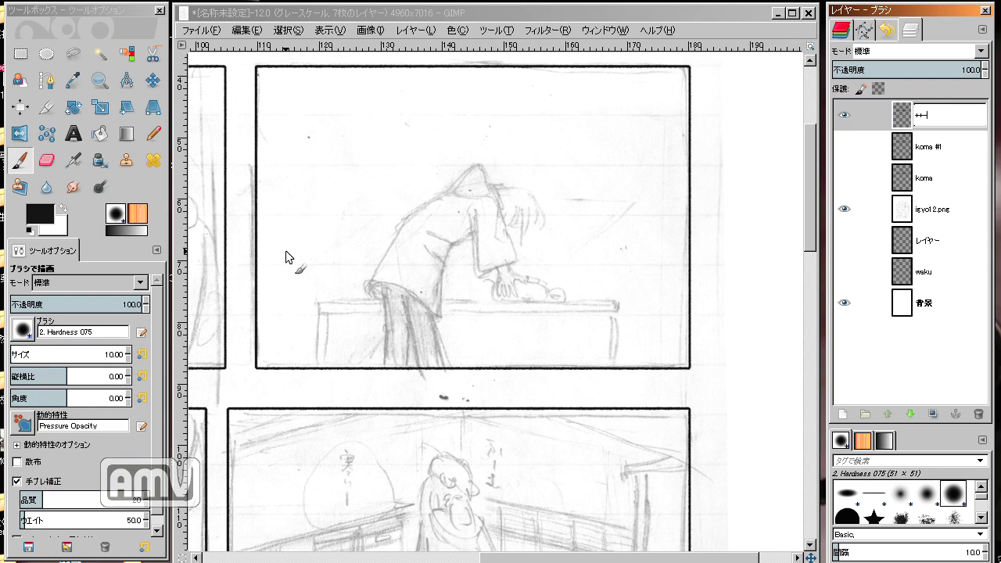
{"action": "left_click", "coordinate": [930, 147]}
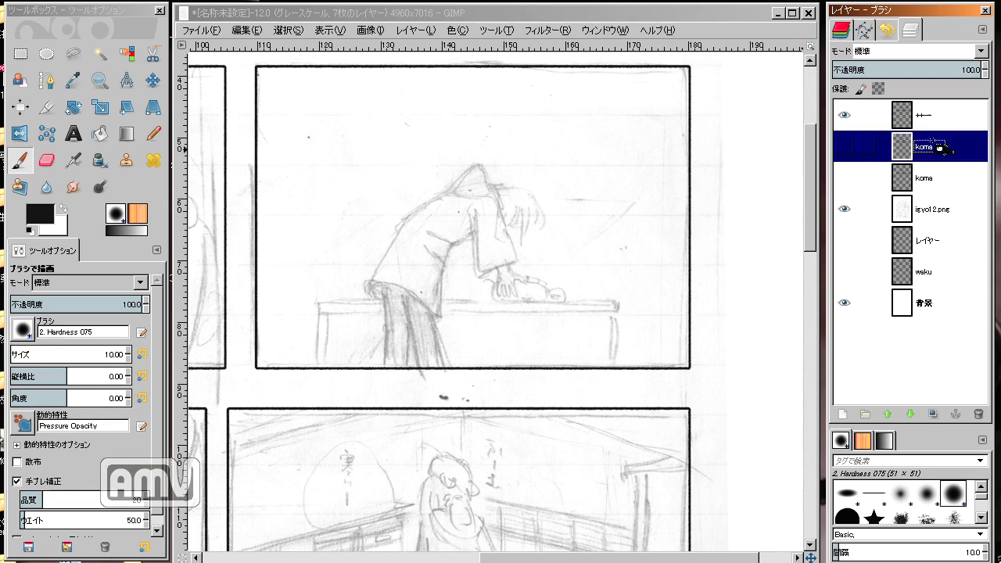
{"action": "left_click", "coordinate": [931, 116]}
{"action": "scroll", "coordinate": [476, 240], "scroll_direction": "left", "scroll_amount": 3}
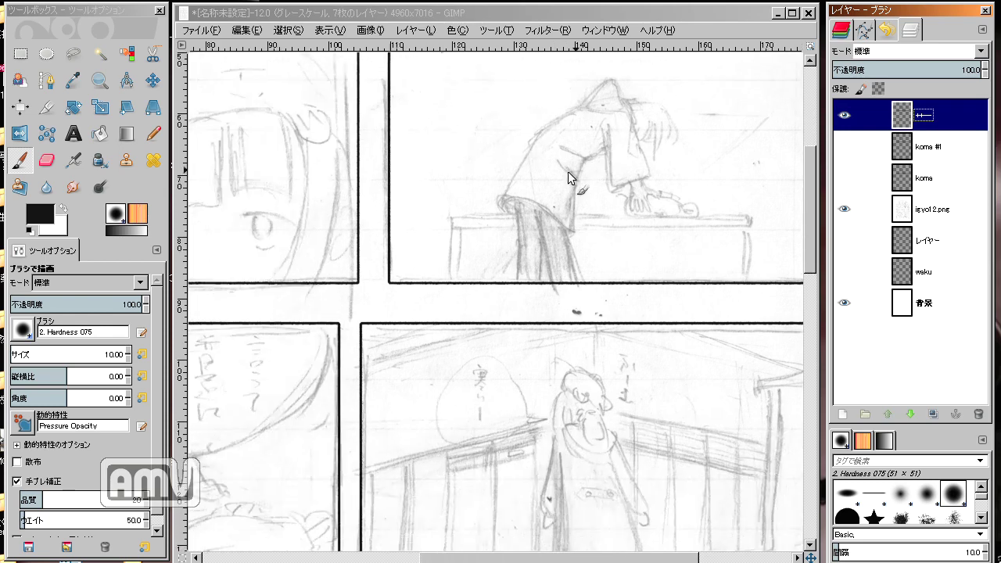
{"action": "scroll", "coordinate": [547, 246], "scroll_direction": "left", "scroll_amount": 5}
{"action": "scroll", "coordinate": [610, 249], "scroll_direction": "left", "scroll_amount": 3}
{"action": "scroll", "coordinate": [547, 235], "scroll_direction": "up", "scroll_amount": 2}
{"action": "scroll", "coordinate": [548, 234], "scroll_direction": "left", "scroll_amount": 2}
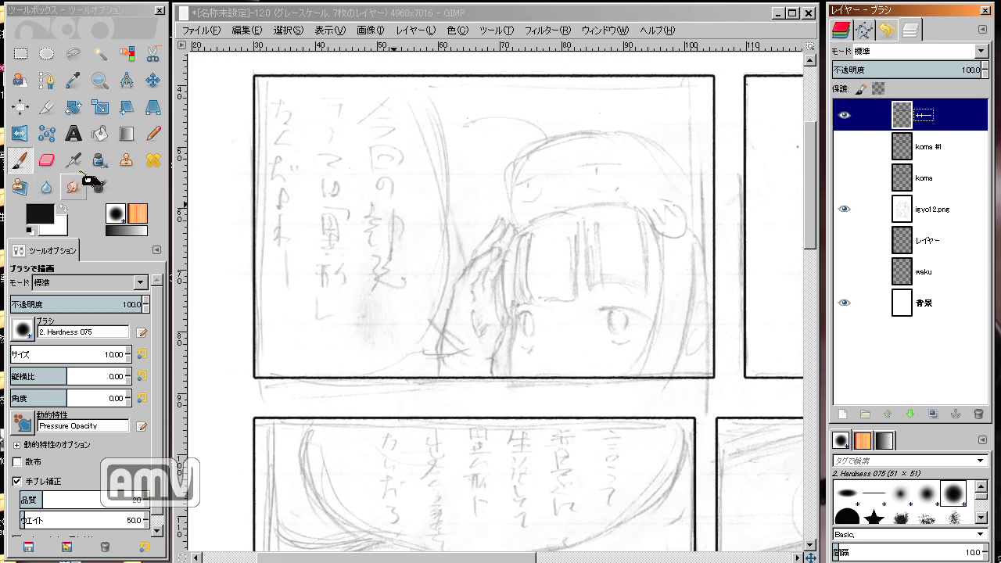
{"action": "key", "text": "k"}
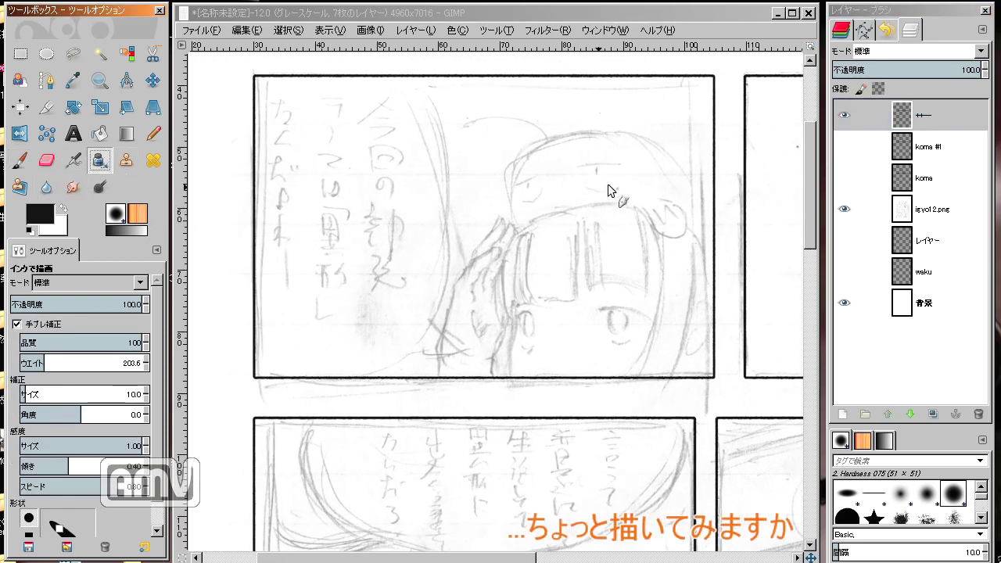
- On the top layer, ink the girl's bangs, closed eye and head outline
{"action": "left_click", "coordinate": [868, 118]}
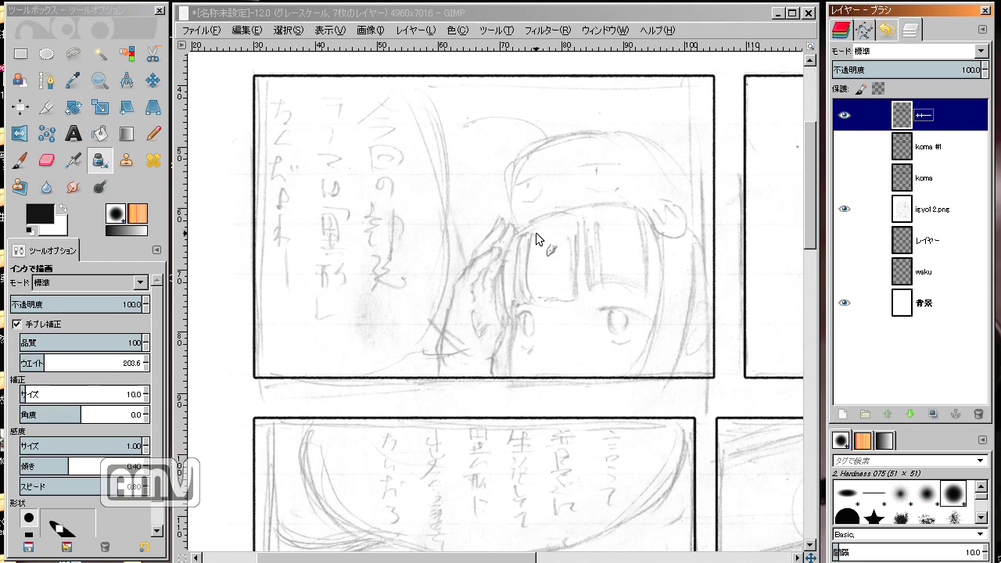
{"action": "left_click_drag", "start_coordinate": [534, 233], "coordinate": [542, 303]}
{"action": "left_click_drag", "start_coordinate": [579, 225], "coordinate": [583, 275]}
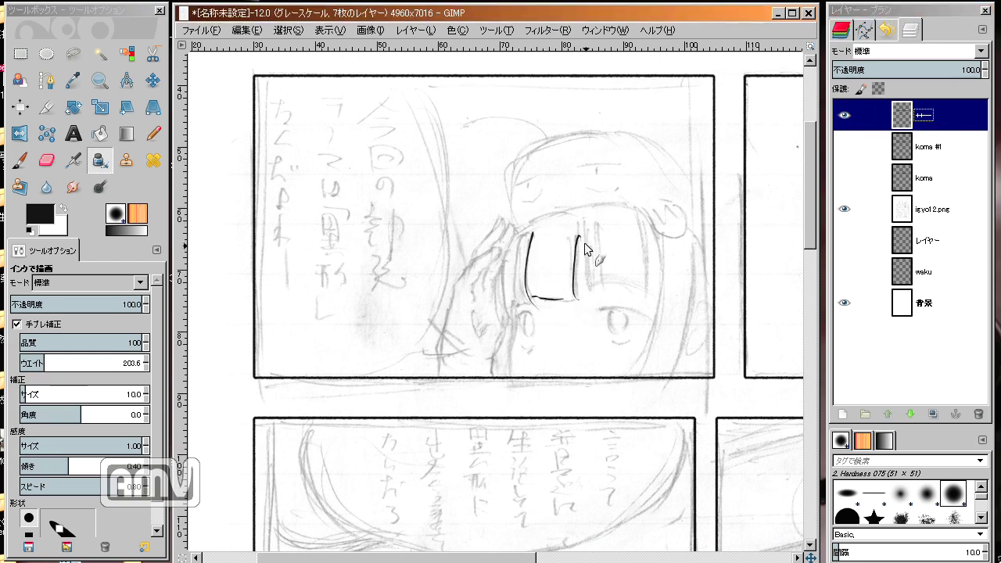
{"action": "mouse_move", "coordinate": [648, 218]}
{"action": "left_mouse_down"}
{"action": "mouse_move", "coordinate": [643, 299]}
{"action": "mouse_move", "coordinate": [659, 232]}
{"action": "left_mouse_up"}
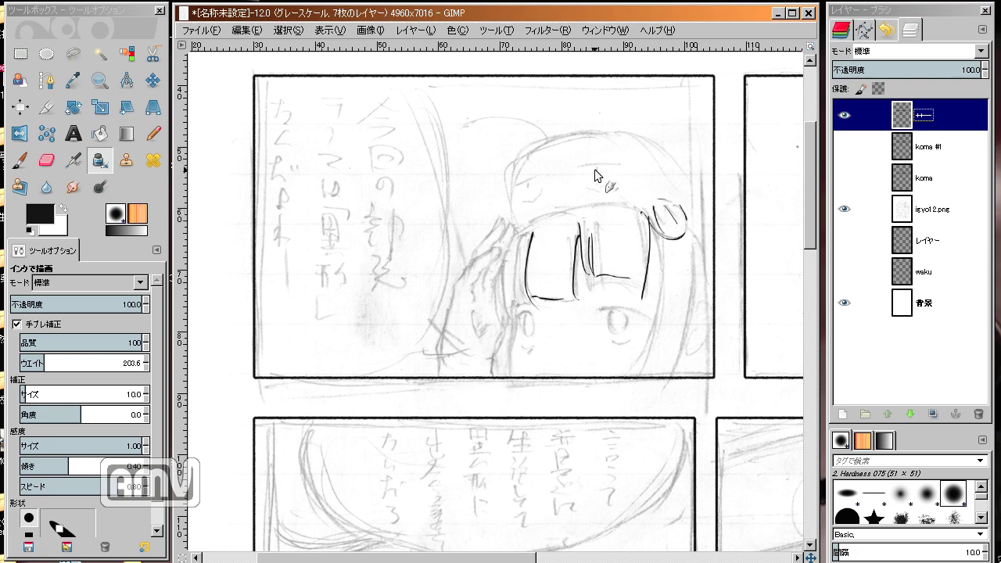
{"action": "left_click_drag", "start_coordinate": [585, 165], "coordinate": [621, 164]}
{"action": "left_click_drag", "start_coordinate": [524, 194], "coordinate": [535, 199]}
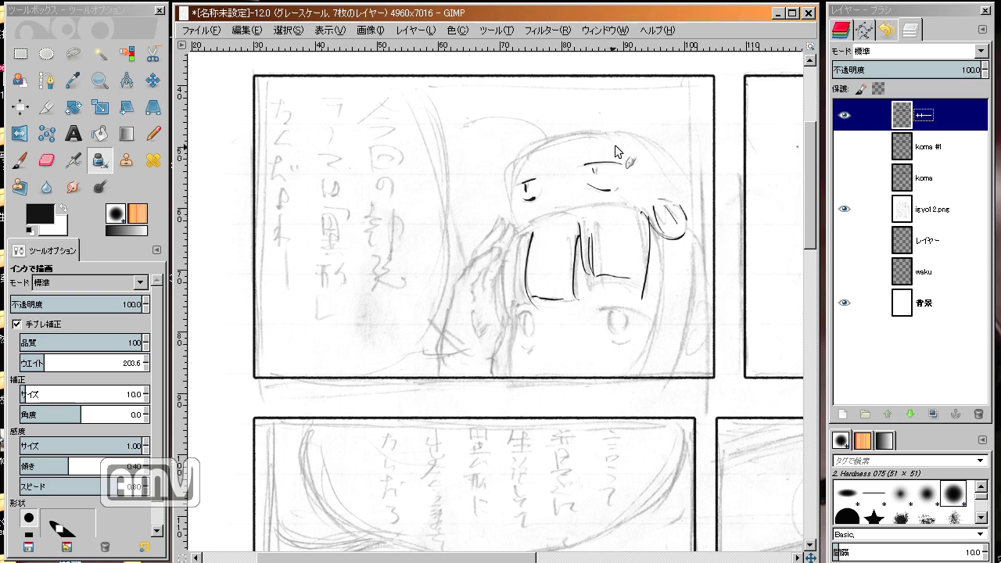
{"action": "mouse_move", "coordinate": [630, 137]}
{"action": "left_mouse_down"}
{"action": "mouse_move", "coordinate": [559, 141]}
{"action": "mouse_move", "coordinate": [517, 237]}
{"action": "left_mouse_up"}
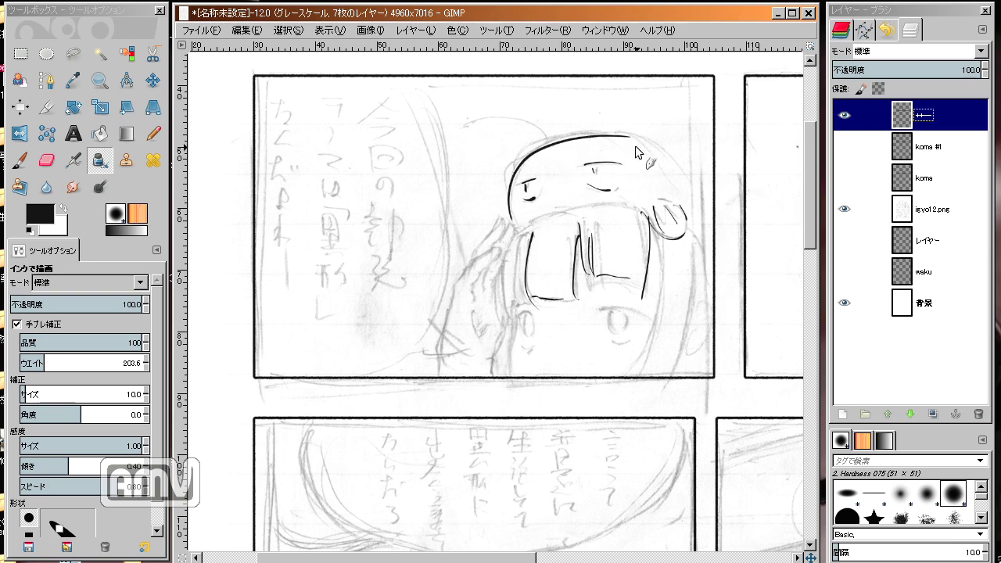
{"action": "left_click_drag", "start_coordinate": [647, 147], "coordinate": [701, 196]}
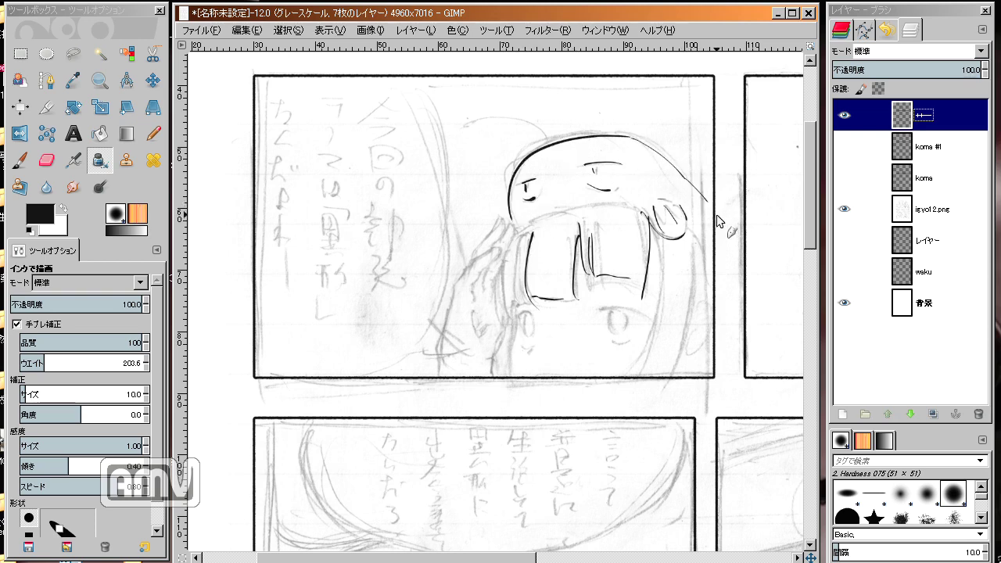
- Ink the eyes, antenna curl, hair lines down the face and the ear
{"action": "scroll", "coordinate": [598, 286], "scroll_direction": "down", "scroll_amount": 3}
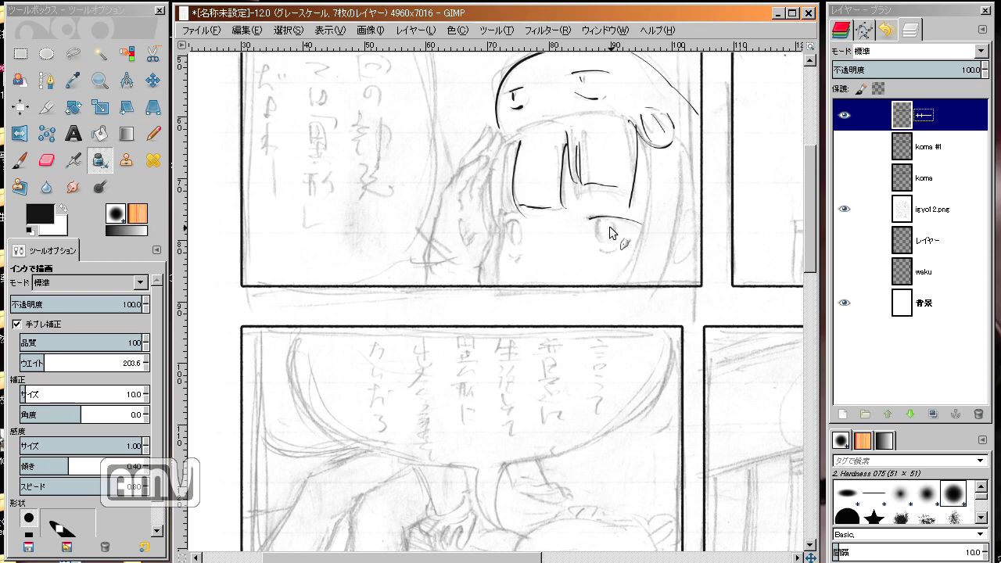
{"action": "left_click_drag", "start_coordinate": [608, 239], "coordinate": [620, 229]}
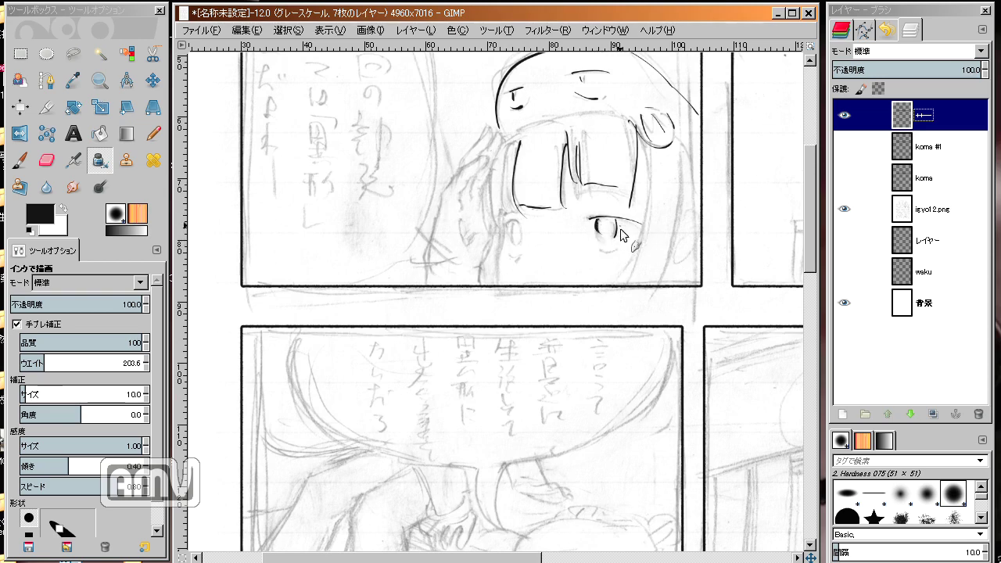
{"action": "left_click_drag", "start_coordinate": [516, 222], "coordinate": [519, 237]}
{"action": "scroll", "coordinate": [532, 249], "scroll_direction": "left", "scroll_amount": 2}
{"action": "scroll", "coordinate": [538, 246], "scroll_direction": "up", "scroll_amount": 2}
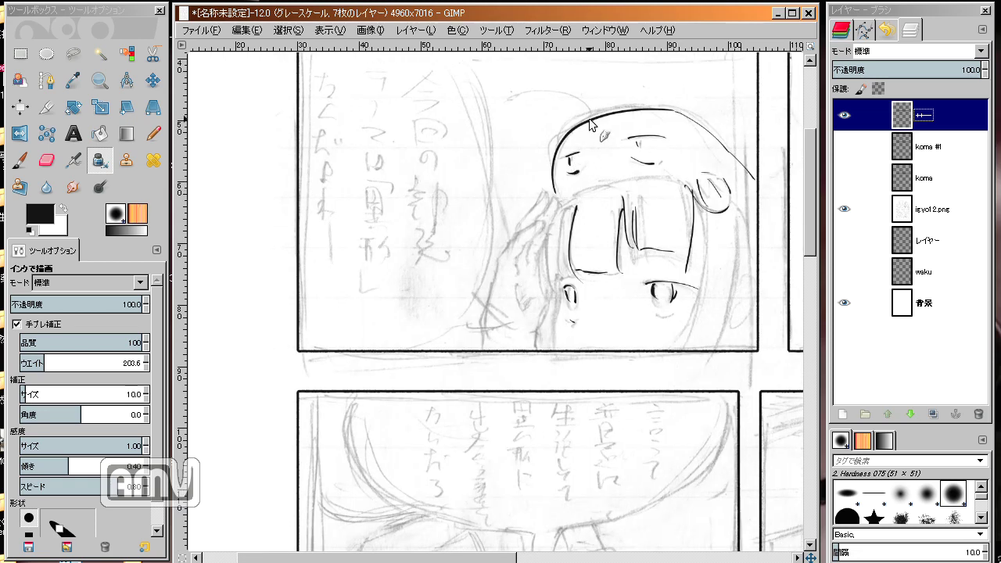
{"action": "left_click_drag", "start_coordinate": [555, 87], "coordinate": [502, 101]}
{"action": "scroll", "coordinate": [618, 195], "scroll_direction": "right", "scroll_amount": 3}
{"action": "scroll", "coordinate": [618, 196], "scroll_direction": "down", "scroll_amount": 1}
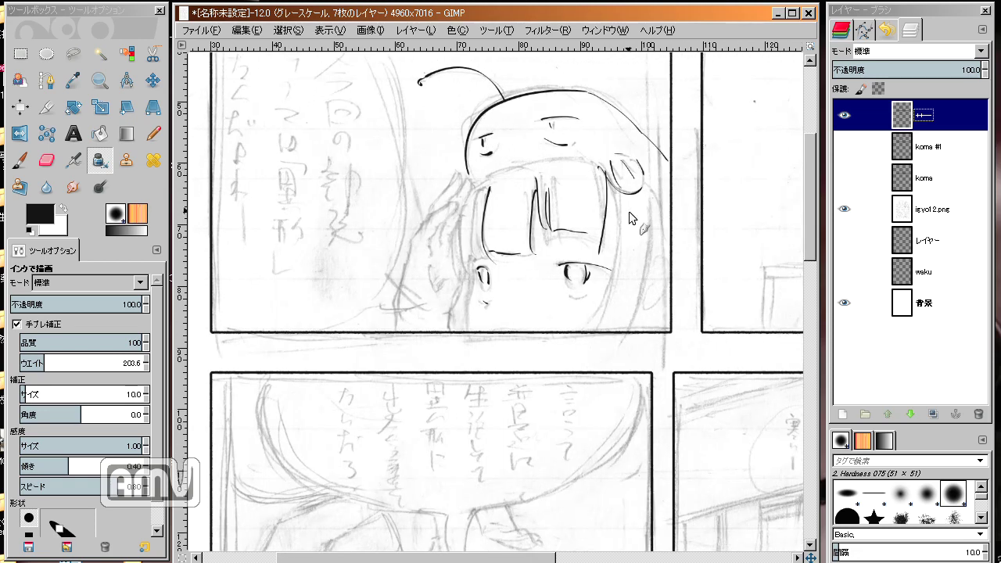
{"action": "left_click_drag", "start_coordinate": [621, 197], "coordinate": [611, 269]}
{"action": "left_click_drag", "start_coordinate": [647, 199], "coordinate": [622, 328]}
{"action": "left_click_drag", "start_coordinate": [649, 269], "coordinate": [646, 287]}
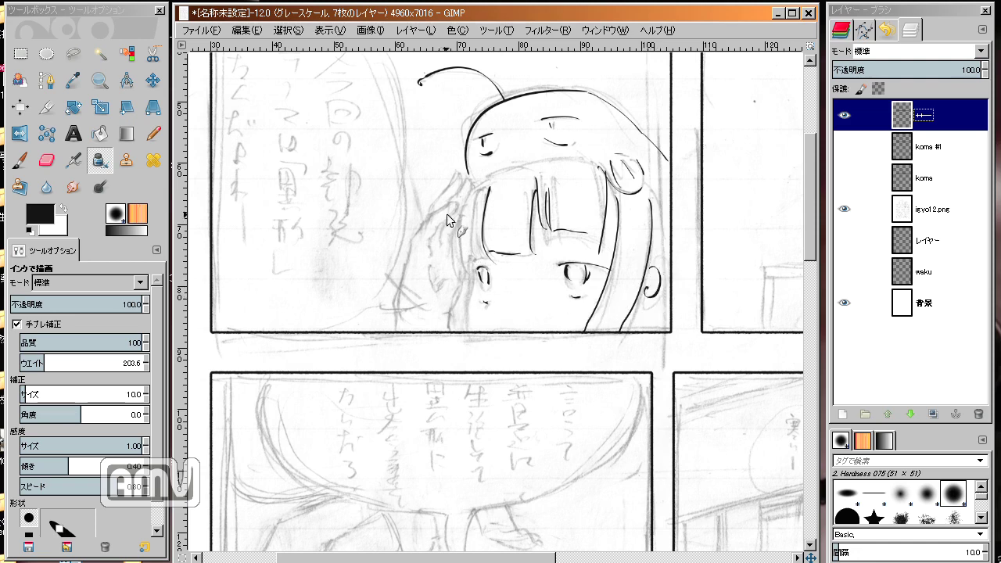
- Ink the raised hand and fingers, extend lines to the panel border, and hide the igyo12.png sketch
{"action": "left_click_drag", "start_coordinate": [430, 220], "coordinate": [405, 266]}
{"action": "mouse_move", "coordinate": [453, 173]}
{"action": "left_mouse_down"}
{"action": "mouse_move", "coordinate": [429, 217]}
{"action": "mouse_move", "coordinate": [462, 210]}
{"action": "left_mouse_up"}
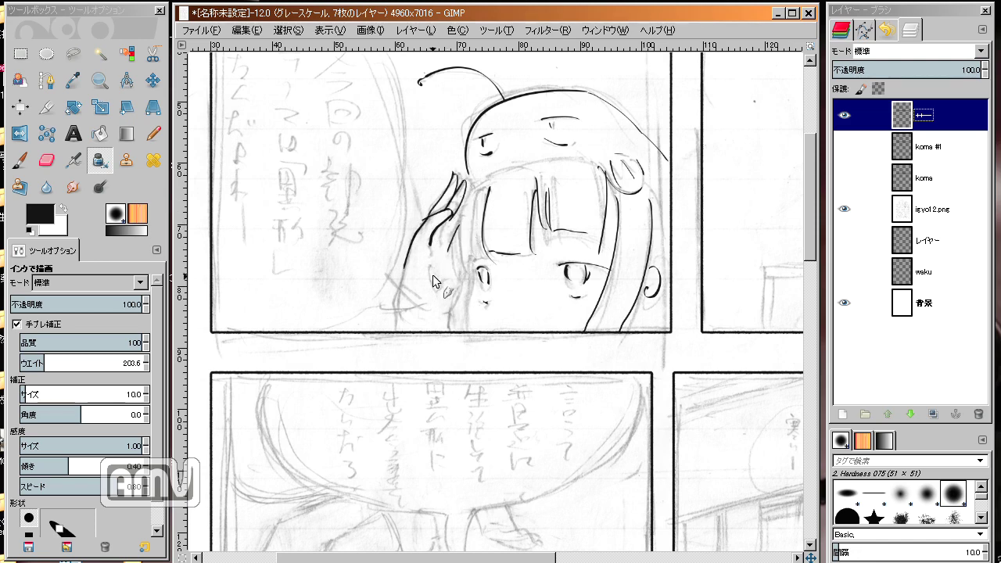
{"action": "left_click_drag", "start_coordinate": [435, 264], "coordinate": [436, 287]}
{"action": "left_click_drag", "start_coordinate": [466, 254], "coordinate": [444, 320]}
{"action": "left_click_drag", "start_coordinate": [405, 270], "coordinate": [395, 311]}
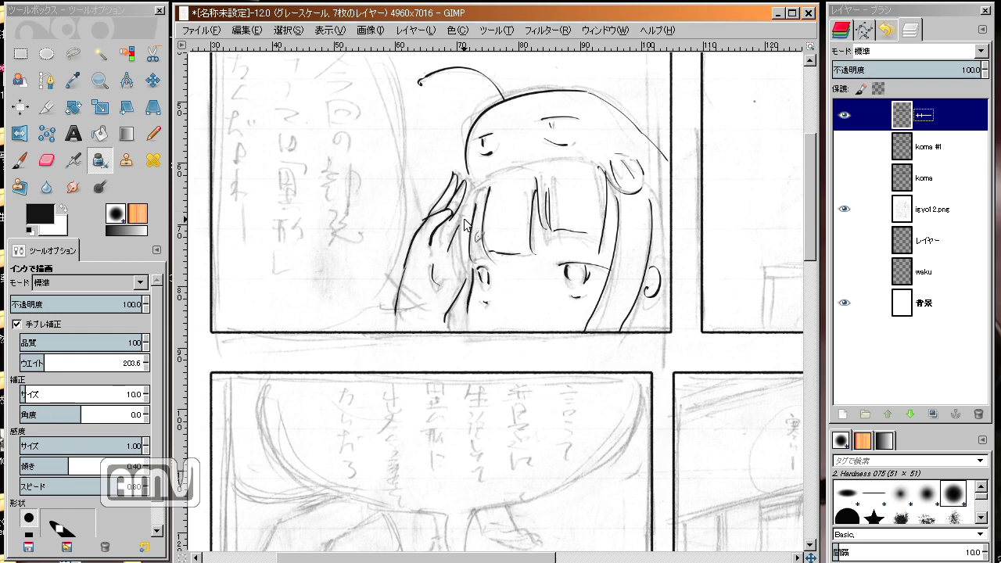
{"action": "scroll", "coordinate": [548, 185], "scroll_direction": "up", "scroll_amount": 3}
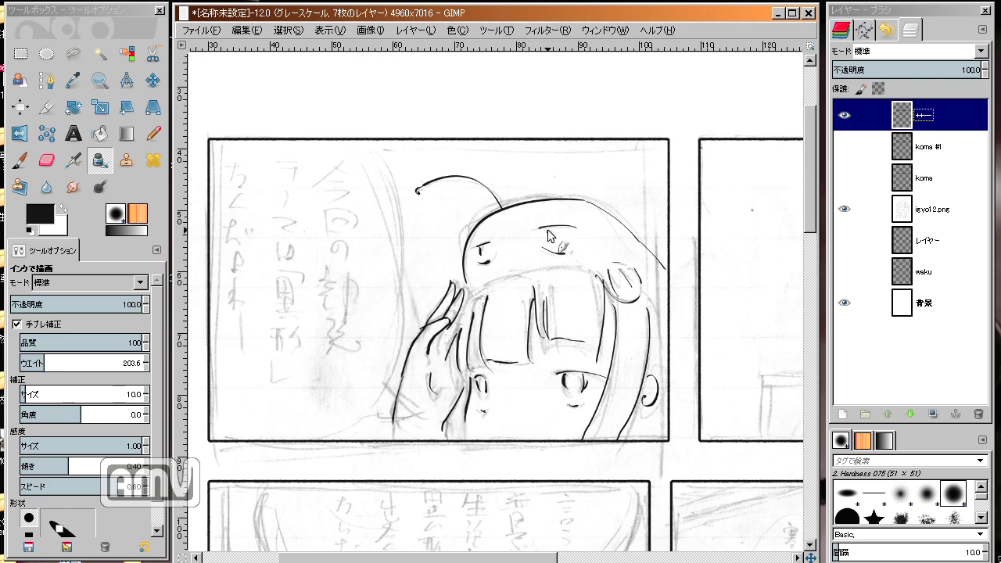
{"action": "scroll", "coordinate": [547, 243], "scroll_direction": "up", "scroll_amount": 1}
{"action": "scroll", "coordinate": [531, 235], "scroll_direction": "left", "scroll_amount": 3}
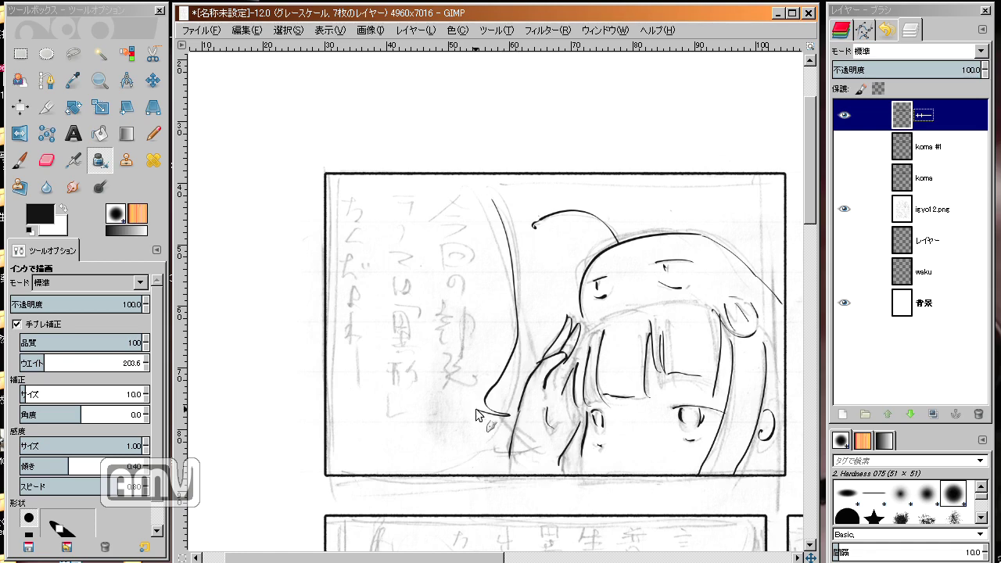
{"action": "left_click_drag", "start_coordinate": [485, 400], "coordinate": [426, 474]}
{"action": "left_click_drag", "start_coordinate": [364, 473], "coordinate": [338, 455]}
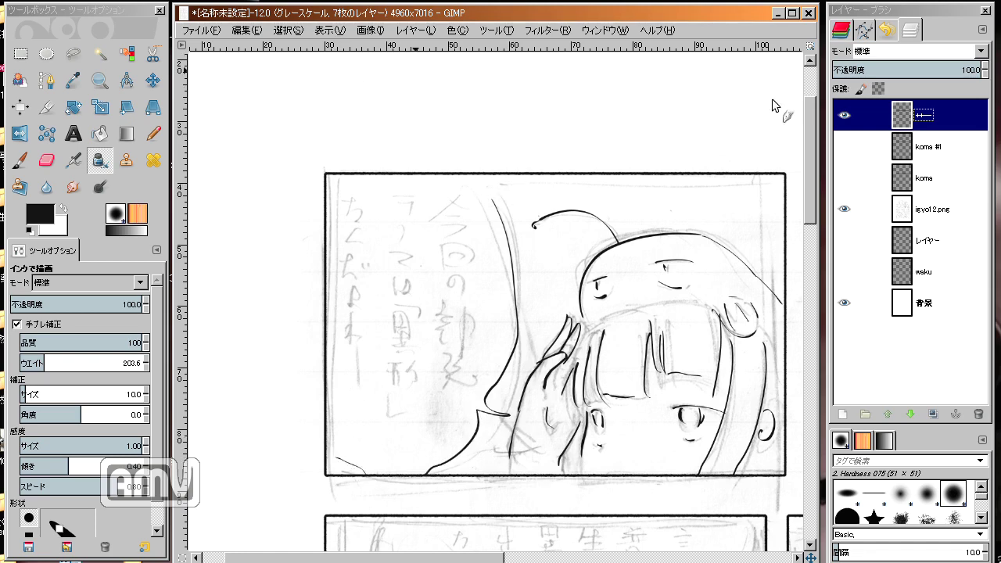
{"action": "left_click_drag", "start_coordinate": [844, 208], "coordinate": [626, 311]}
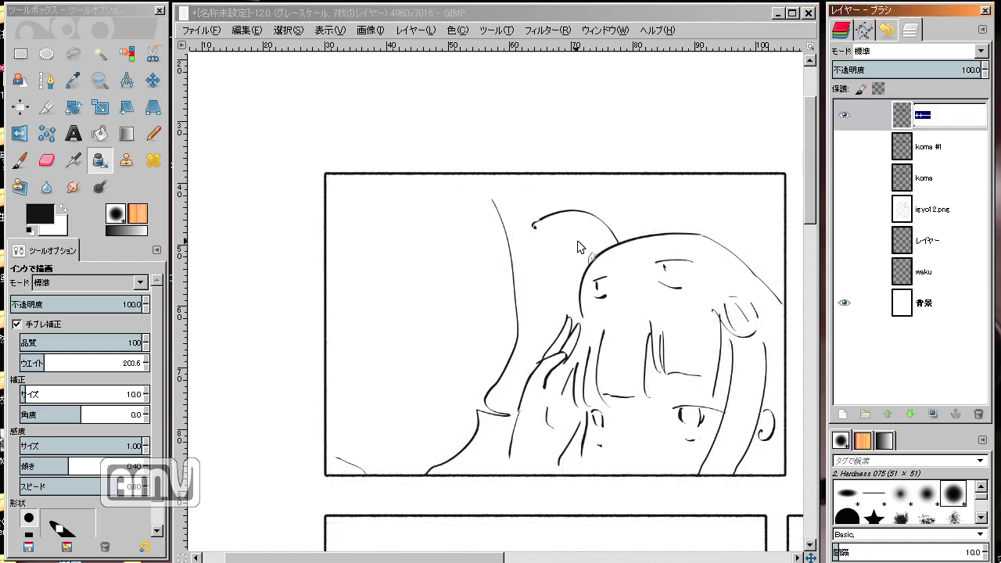
- Ink the missing line across the girl's forehead
{"action": "scroll", "coordinate": [577, 240], "scroll_direction": "down", "scroll_amount": 2}
{"action": "scroll", "coordinate": [577, 240], "scroll_direction": "right", "scroll_amount": 3}
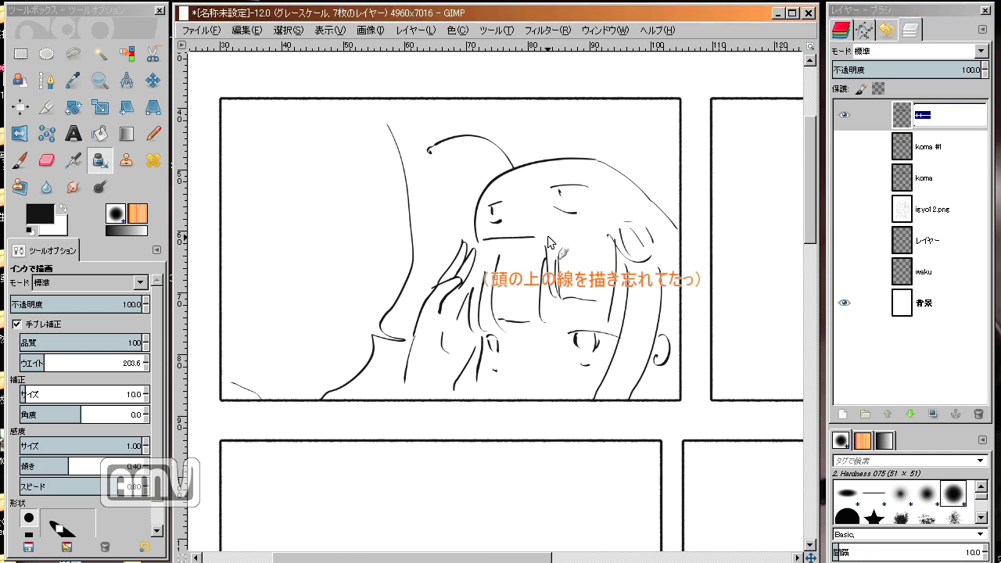
{"action": "left_click_drag", "start_coordinate": [483, 238], "coordinate": [610, 237]}
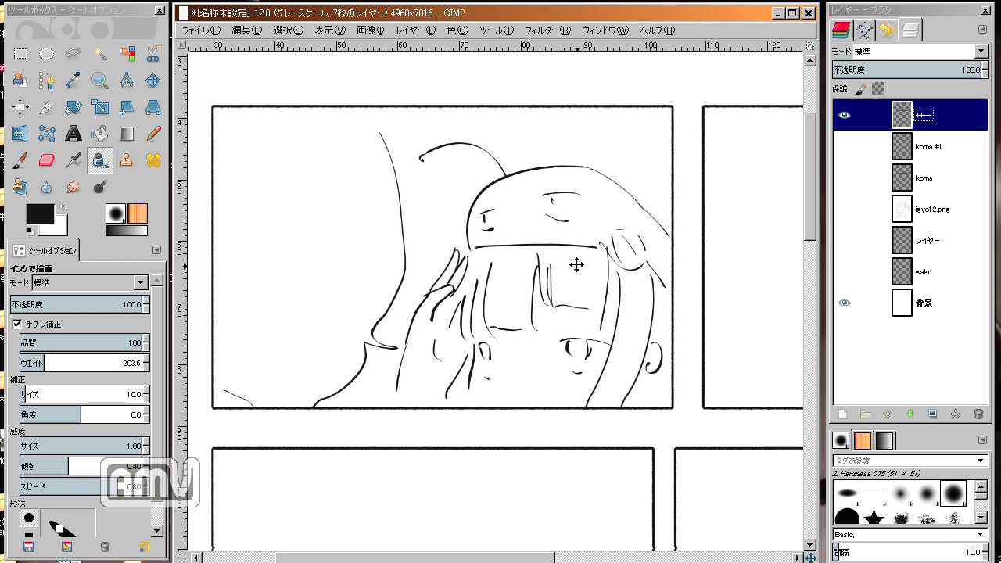
- Zoom out to fit the whole page in the window
{"action": "key", "text": "minus"}
{"action": "scroll", "coordinate": [581, 151], "scroll_direction": "down", "scroll_amount": 2}
{"action": "key", "text": "minus"}
{"action": "key", "text": "minus"}
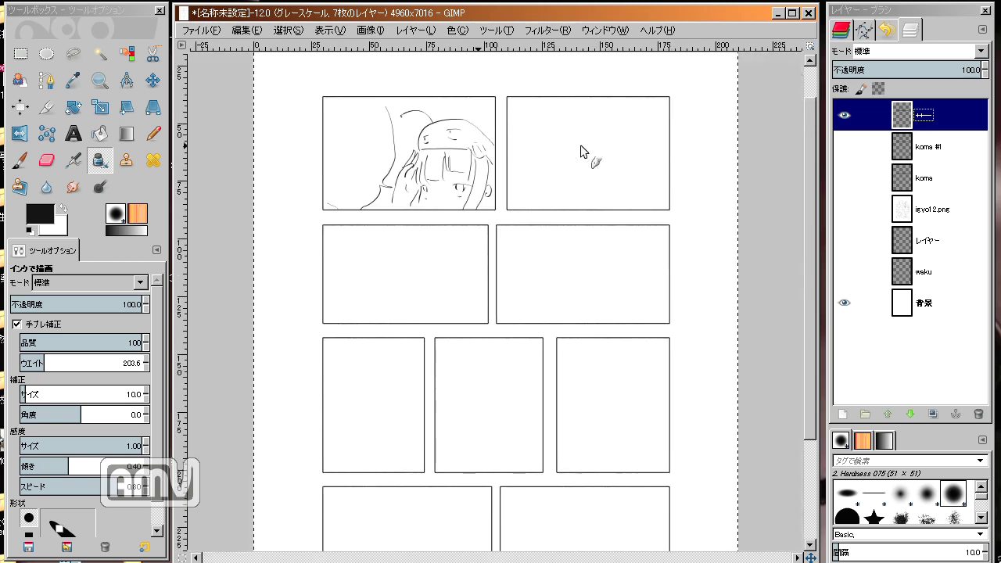
{"action": "scroll", "coordinate": [464, 305], "scroll_direction": "down", "scroll_amount": 2}
{"action": "scroll", "coordinate": [450, 289], "scroll_direction": "up", "scroll_amount": 1}
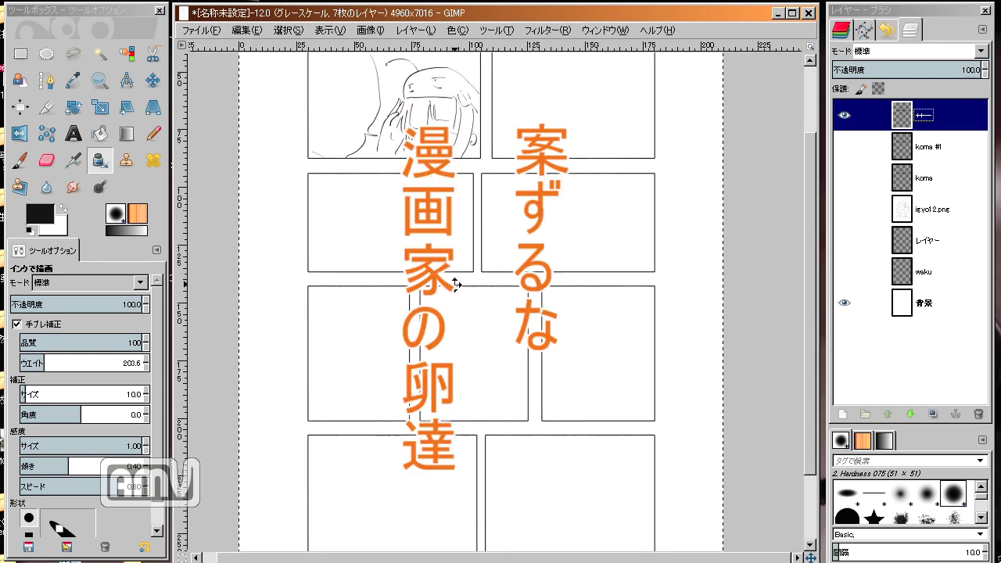
{"action": "scroll", "coordinate": [445, 292], "scroll_direction": "up", "scroll_amount": 1}
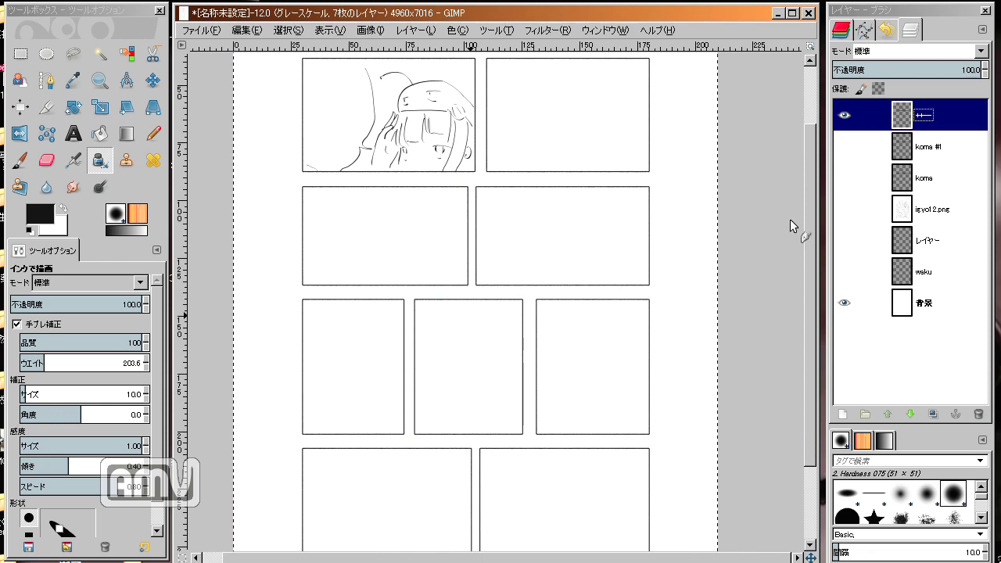
{"action": "scroll", "coordinate": [594, 224], "scroll_direction": "up", "scroll_amount": 1}
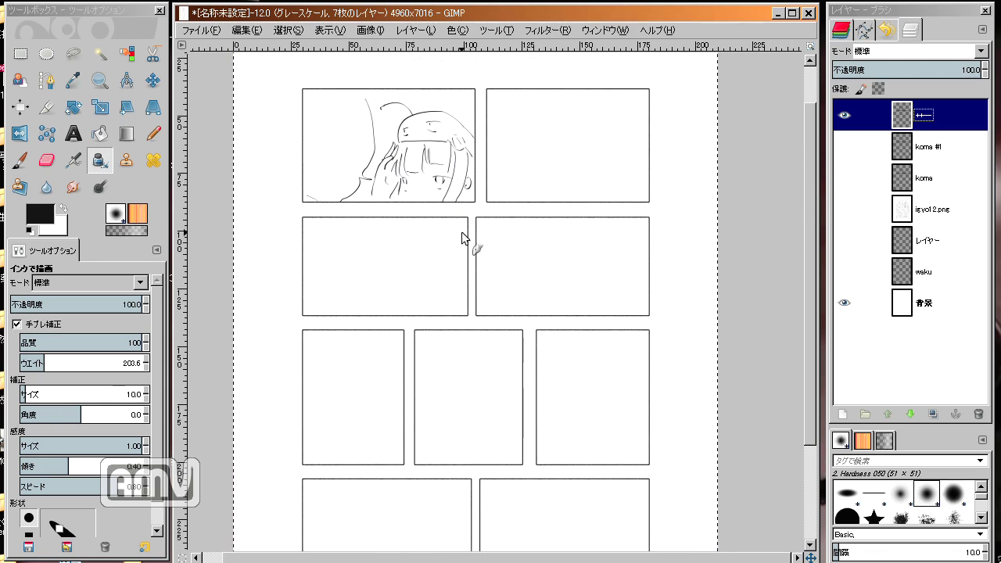
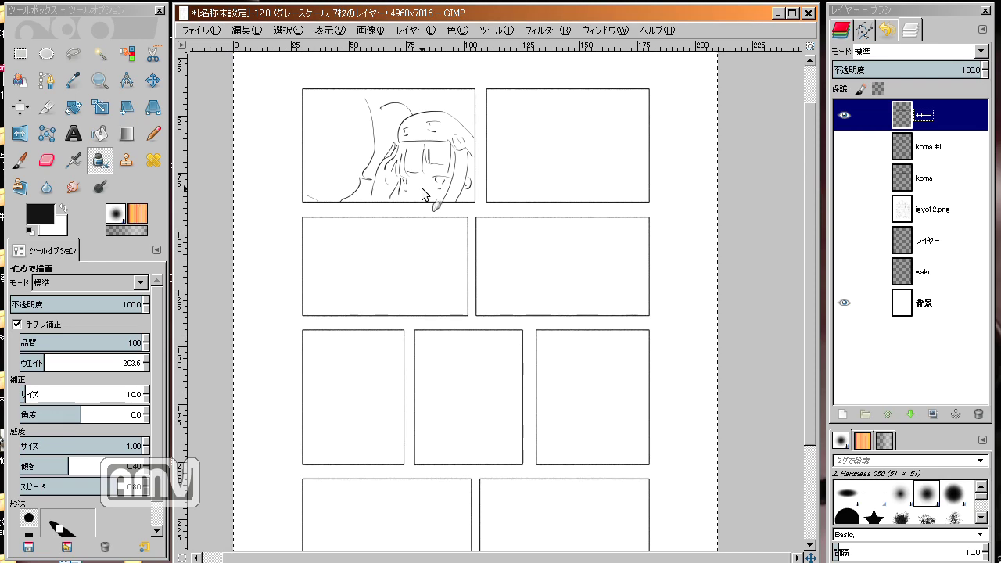
{"action": "scroll", "coordinate": [484, 222], "scroll_direction": "up", "scroll_amount": 1, "text": "ctrl"}
{"action": "scroll", "coordinate": [453, 258], "scroll_direction": "up", "scroll_amount": 1, "text": "ctrl"}
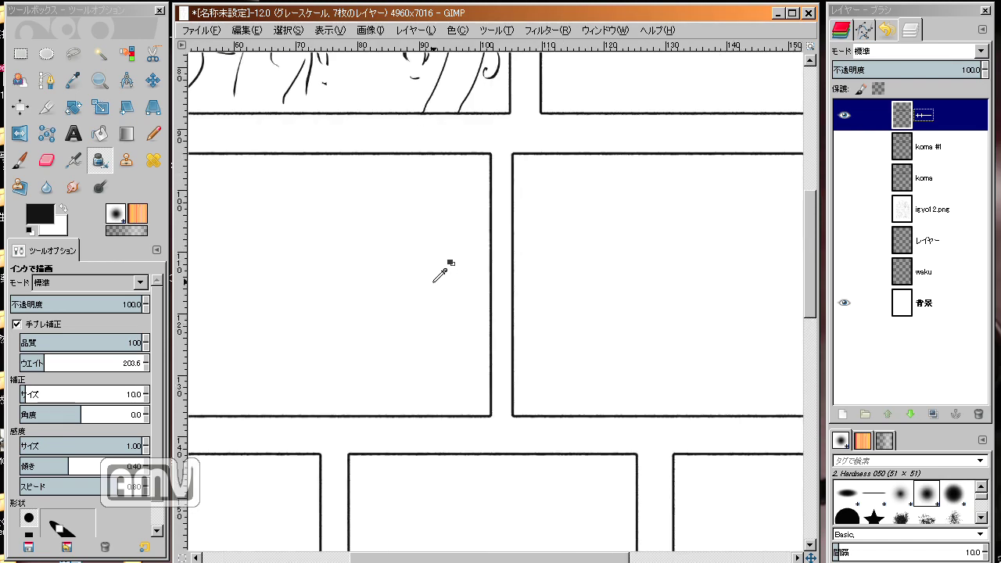
{"action": "scroll", "coordinate": [425, 307], "scroll_direction": "up", "scroll_amount": 3}
{"action": "scroll", "coordinate": [425, 307], "scroll_direction": "up", "scroll_amount": 2, "text": "ctrl"}
{"action": "scroll", "coordinate": [425, 307], "scroll_direction": "up", "scroll_amount": 2}
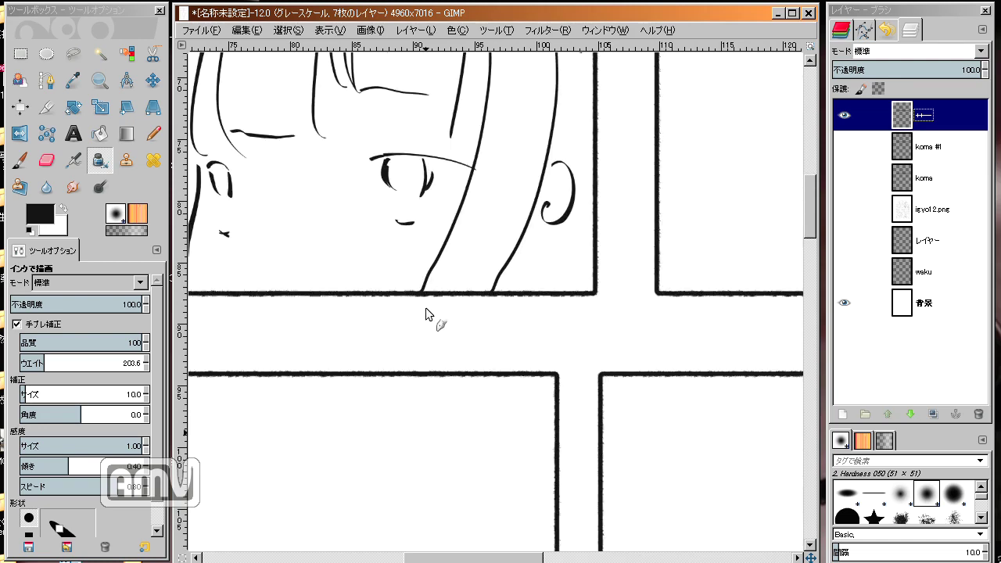
{"action": "scroll", "coordinate": [425, 308], "scroll_direction": "up", "scroll_amount": 3}
{"action": "scroll", "coordinate": [425, 311], "scroll_direction": "up", "scroll_amount": 2}
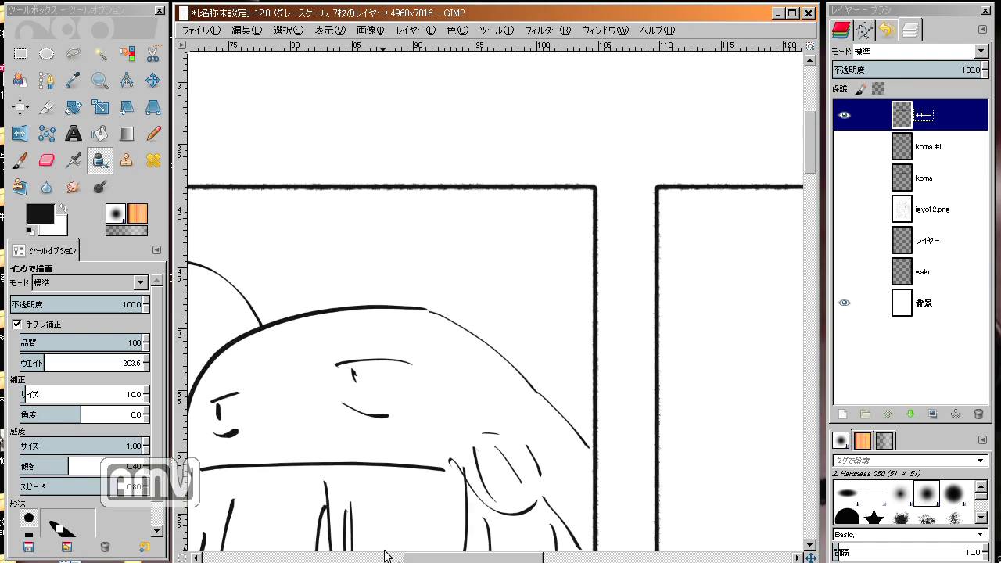
{"action": "scroll", "coordinate": [410, 557], "scroll_direction": "left", "scroll_amount": 4}
{"action": "scroll", "coordinate": [410, 557], "scroll_direction": "left", "scroll_amount": 1}
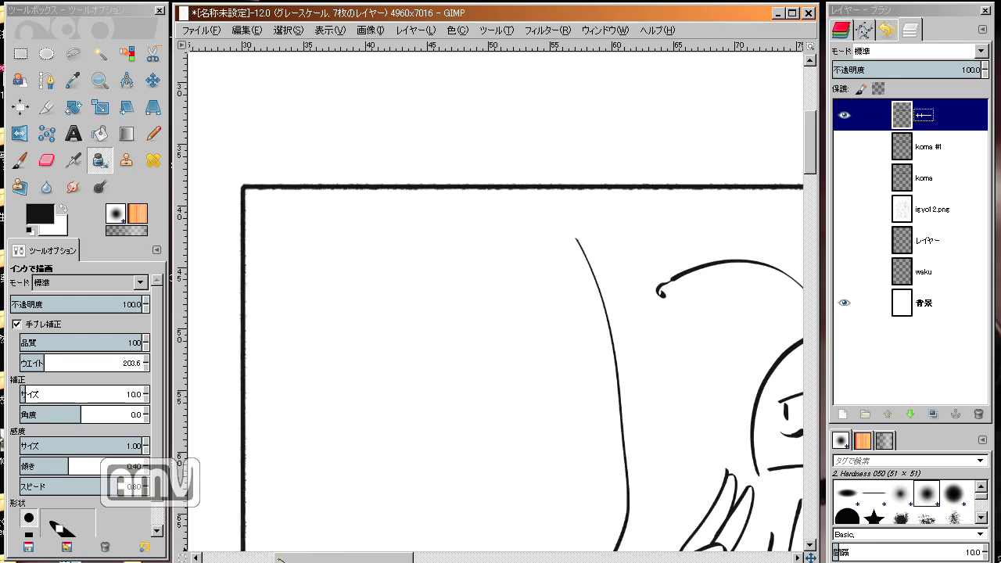
{"action": "scroll", "coordinate": [373, 473], "scroll_direction": "down", "scroll_amount": 3}
{"action": "scroll", "coordinate": [373, 473], "scroll_direction": "down", "scroll_amount": 2}
{"action": "scroll", "coordinate": [374, 469], "scroll_direction": "down", "scroll_amount": 3}
{"action": "scroll", "coordinate": [374, 469], "scroll_direction": "down", "scroll_amount": 2}
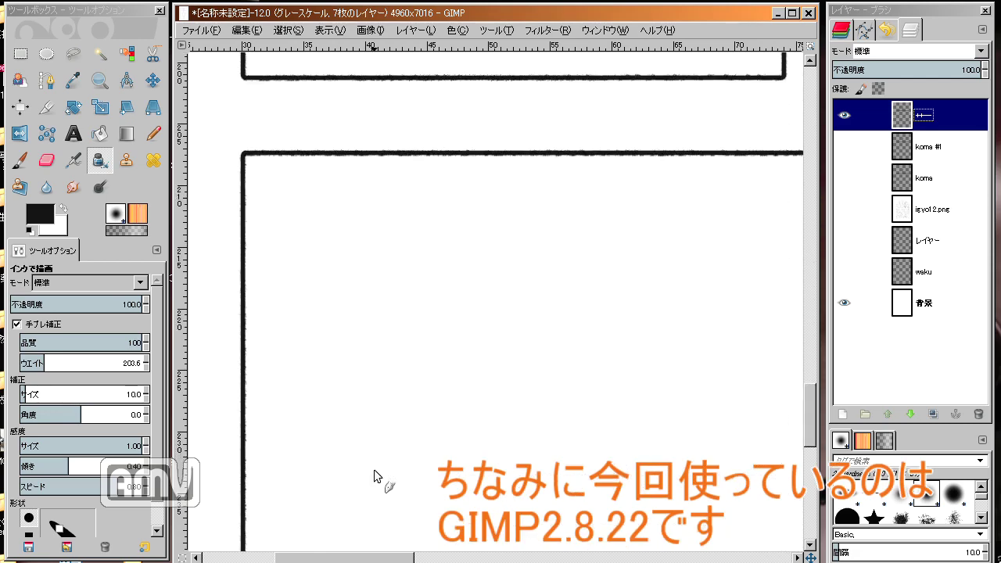
{"action": "scroll", "coordinate": [374, 470], "scroll_direction": "down", "scroll_amount": 2}
{"action": "scroll", "coordinate": [371, 474], "scroll_direction": "down", "scroll_amount": 2}
{"action": "scroll", "coordinate": [371, 474], "scroll_direction": "down", "scroll_amount": 2}
{"action": "scroll", "coordinate": [371, 474], "scroll_direction": "down", "scroll_amount": 2}
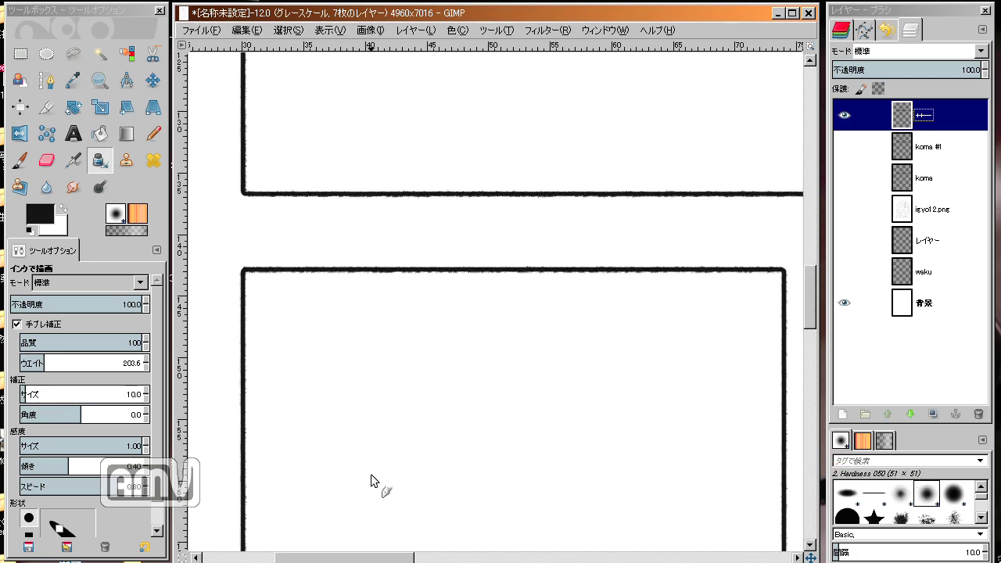
{"action": "scroll", "coordinate": [371, 474], "scroll_direction": "down", "scroll_amount": 2}
{"action": "scroll", "coordinate": [371, 473], "scroll_direction": "down", "scroll_amount": 2, "text": "ctrl"}
{"action": "scroll", "coordinate": [372, 473], "scroll_direction": "down", "scroll_amount": 2, "text": "ctrl"}
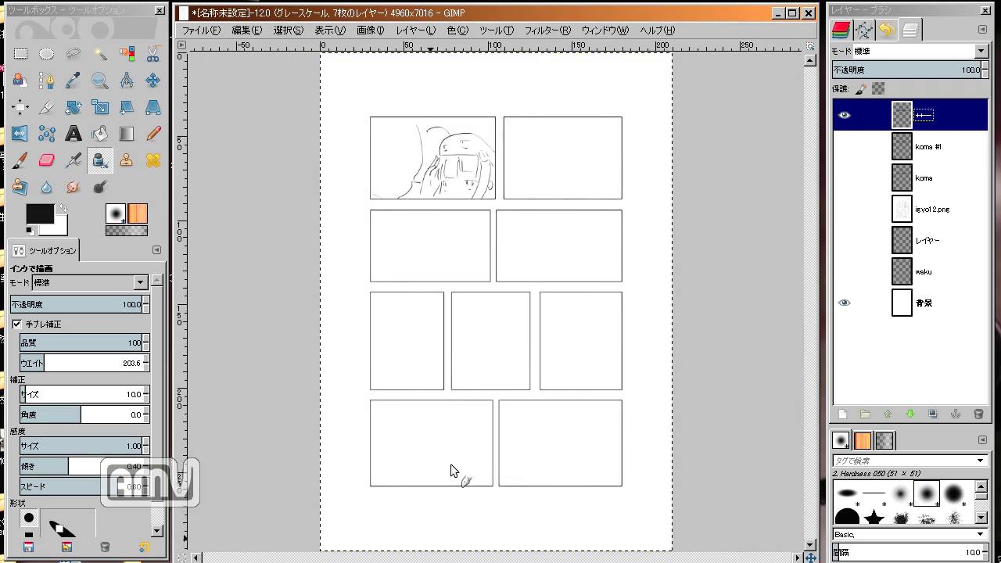